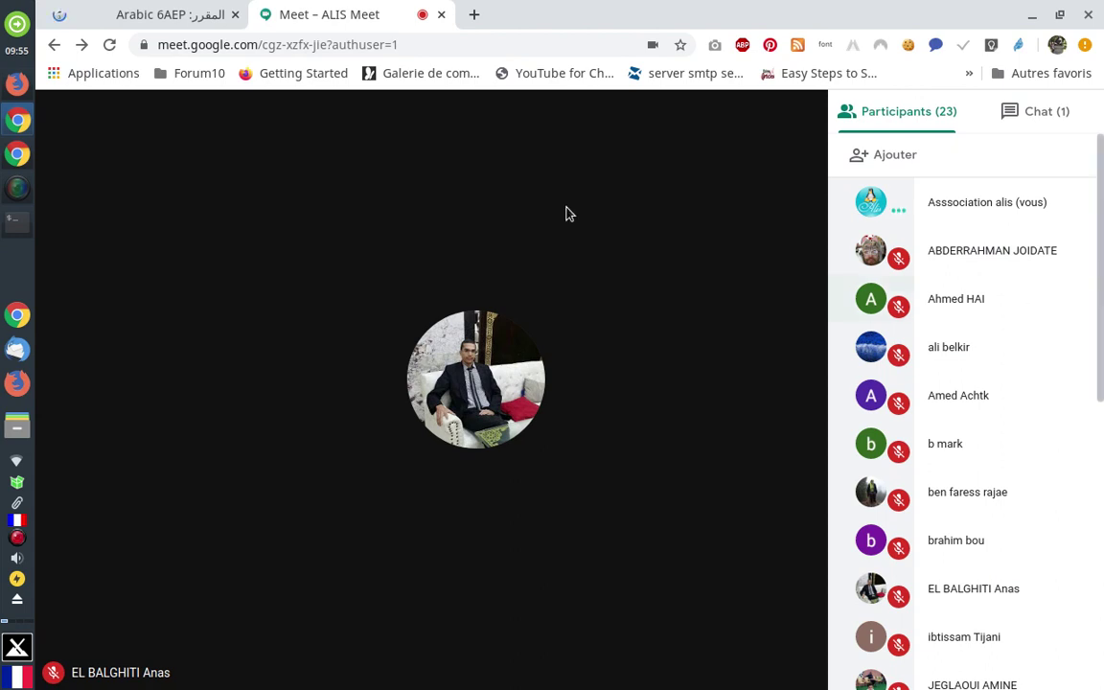
Step: Check the Arabic 6AEP course page while it loads and return to the ALIS Meet call
left_click(173, 25)
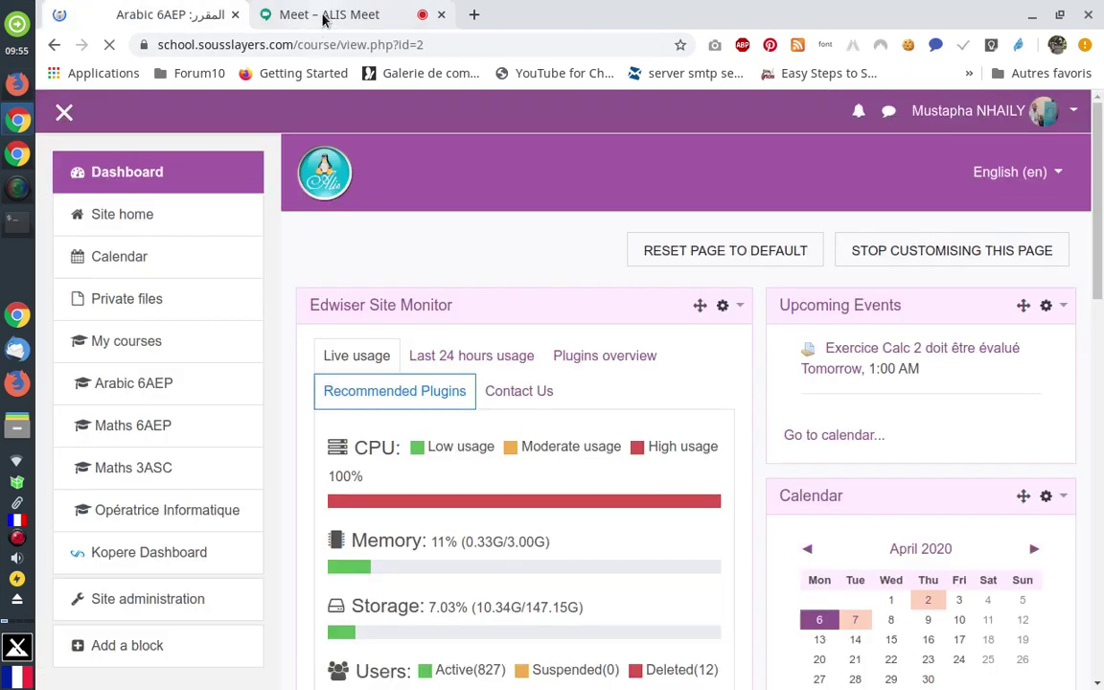
left_click(320, 17)
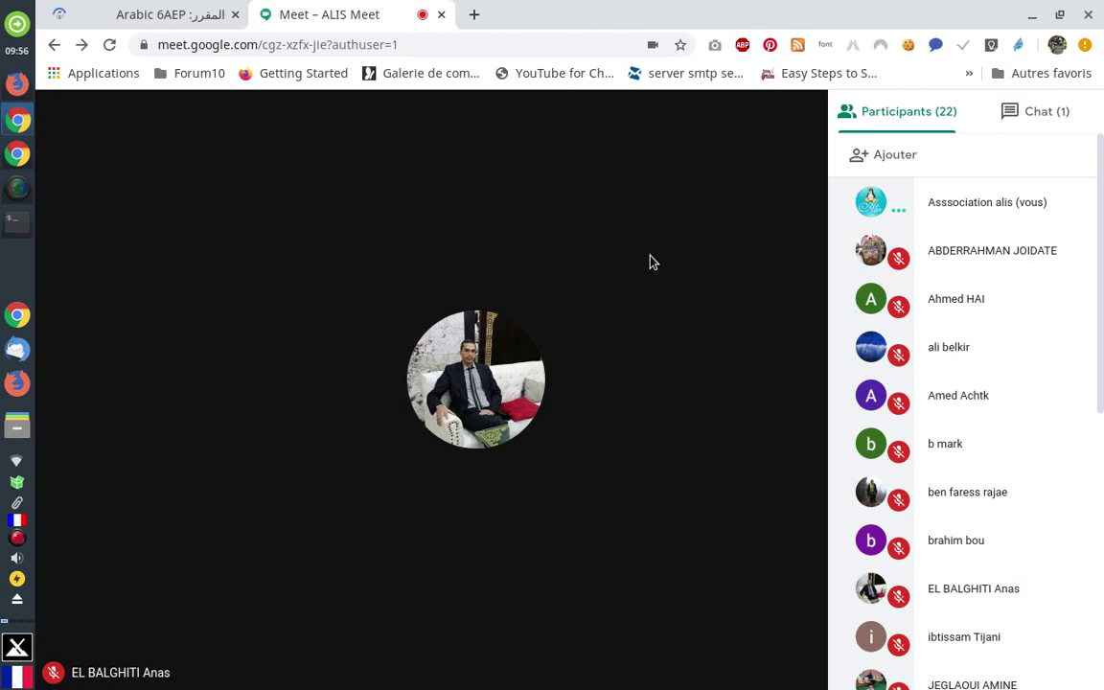
left_click(174, 17)
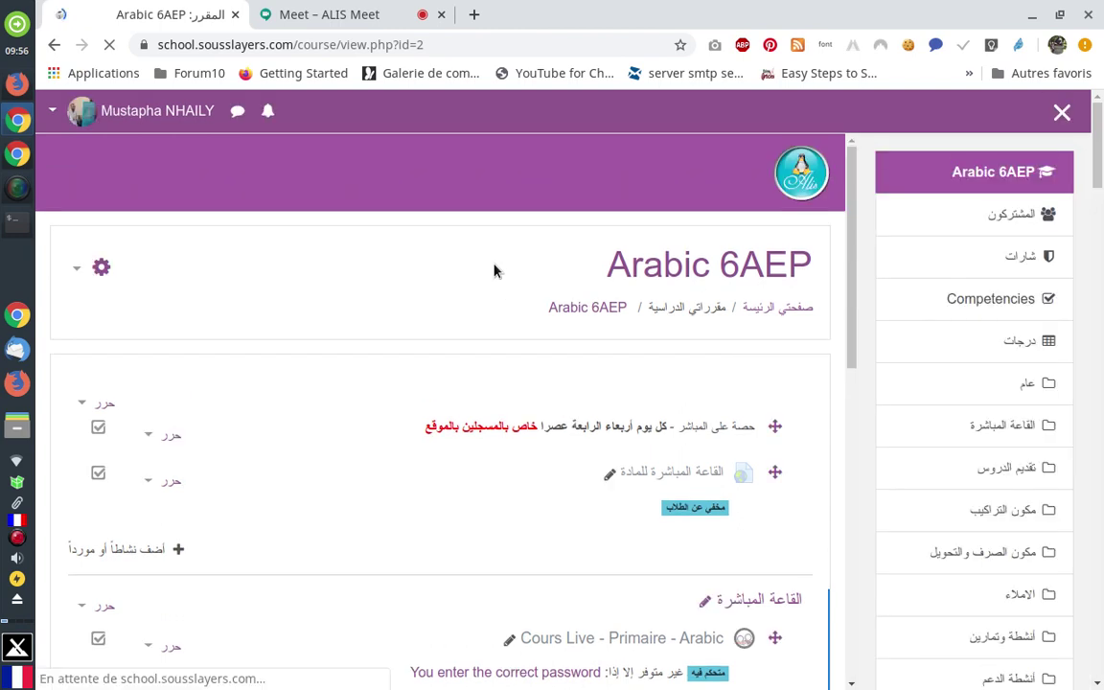
left_click(312, 13)
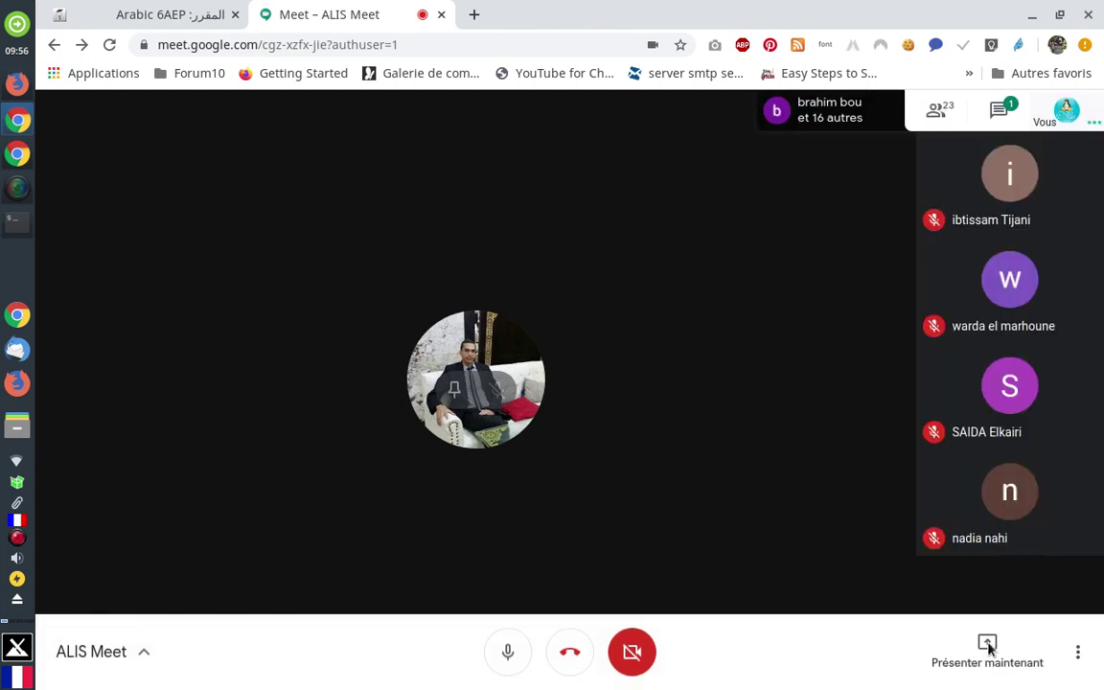
Step: Present the application window titled "Meet – ALIS Meet" to the meeting participants
left_click(990, 658)
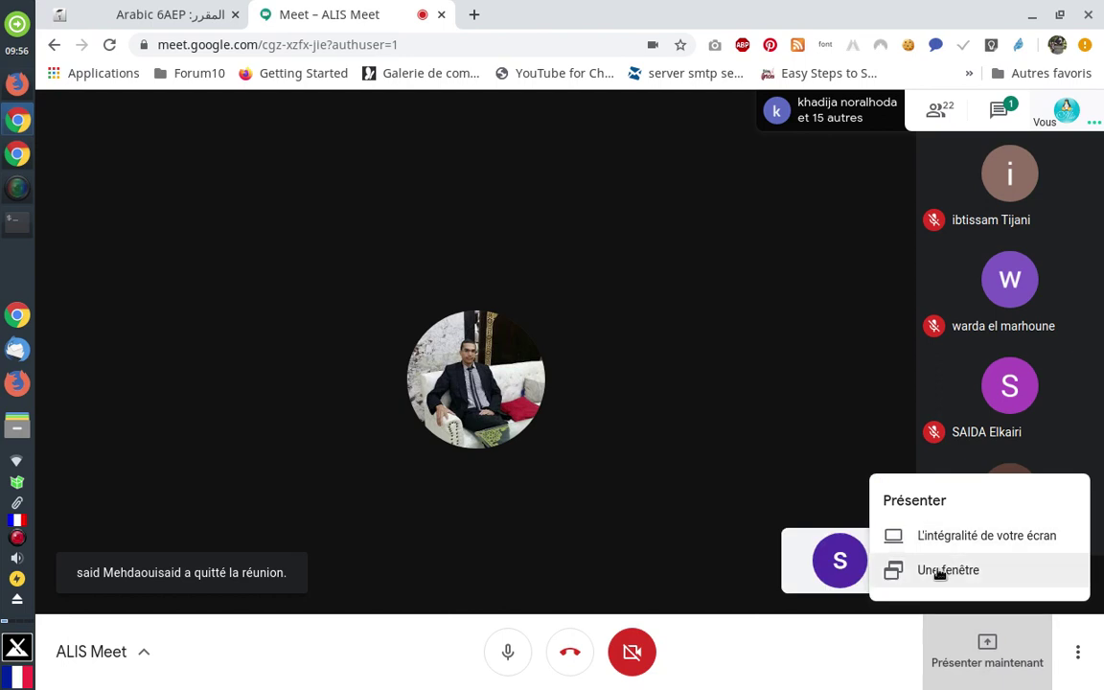
left_click(747, 405)
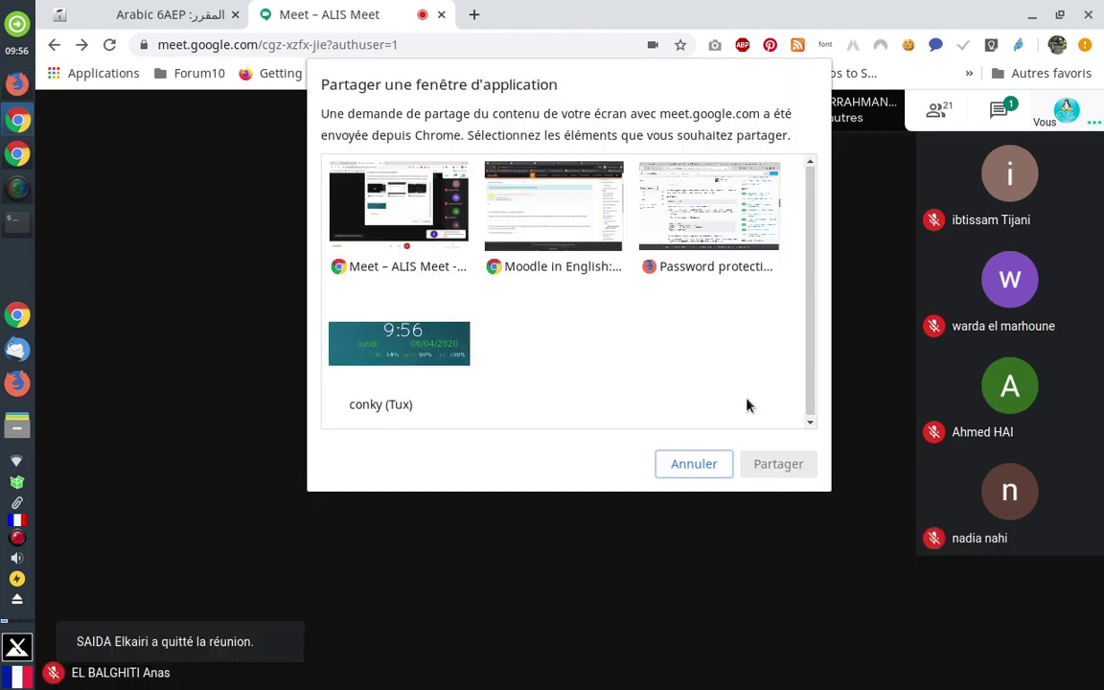
left_click(391, 228)
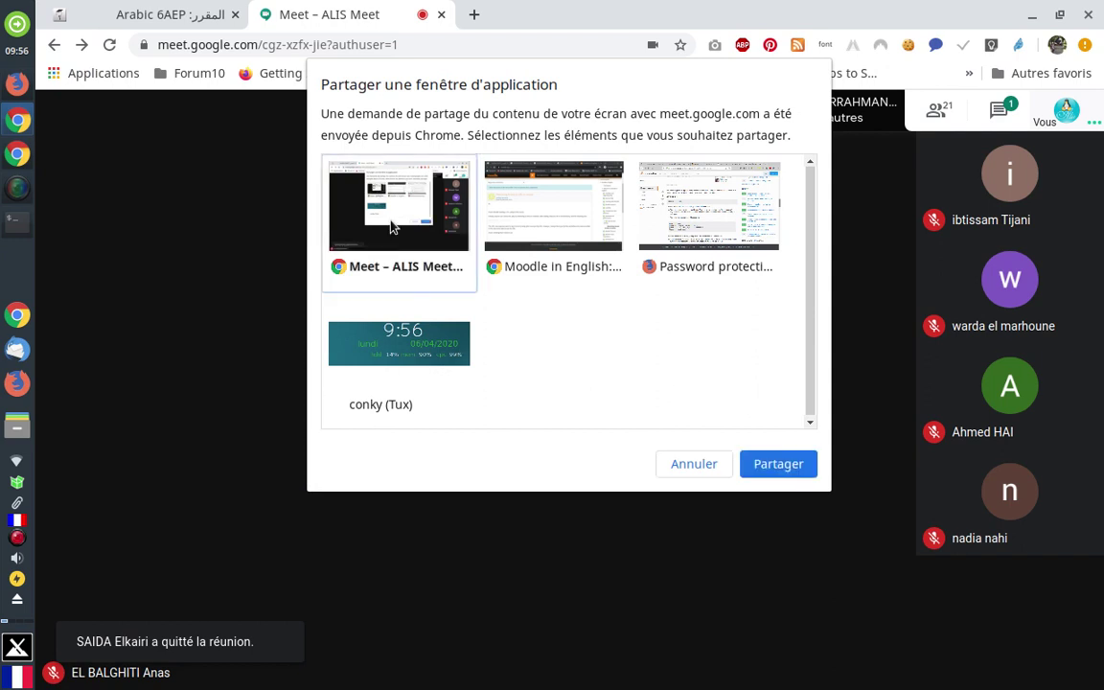
left_click(778, 465)
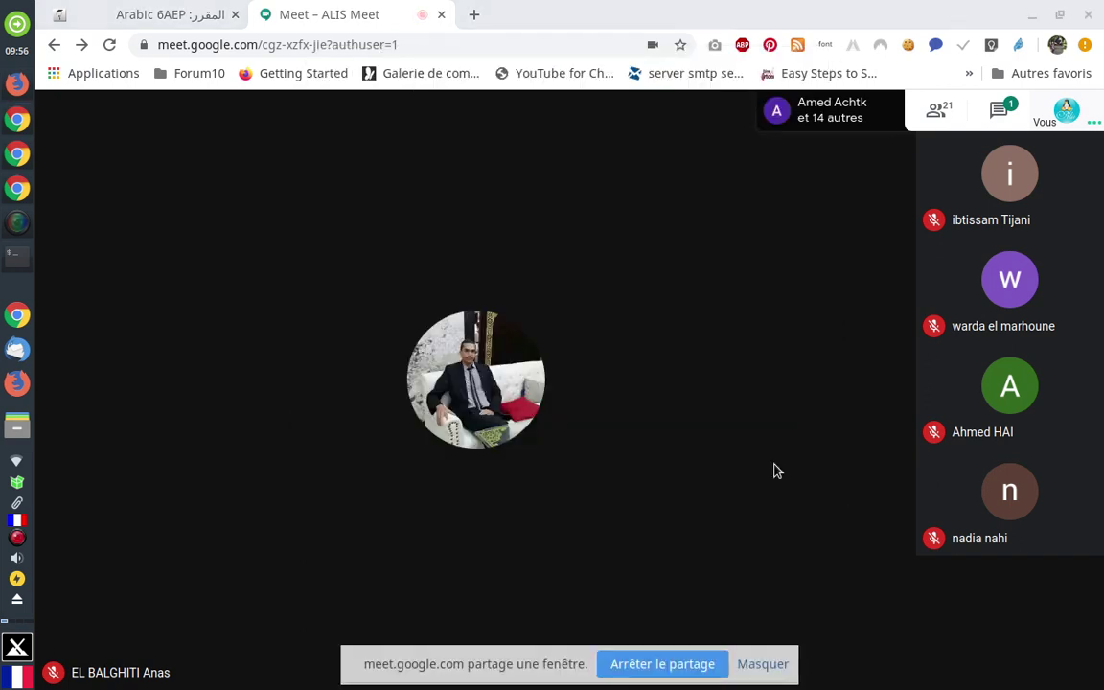
Step: Check the messages in the meeting chat
left_click(1000, 112)
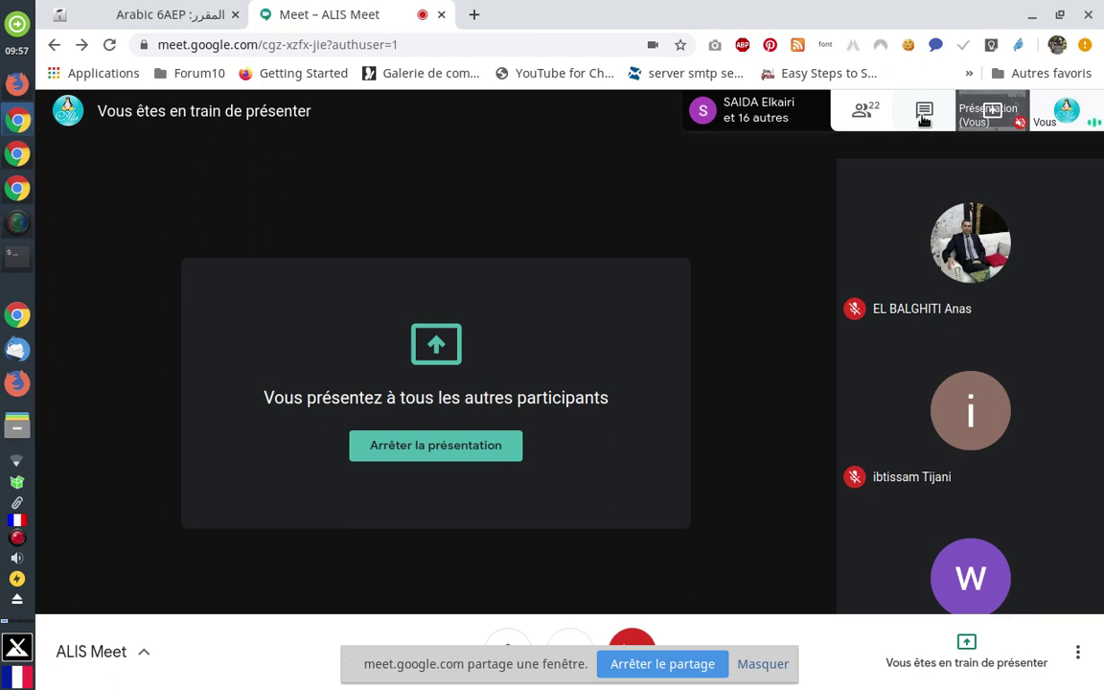
left_click(924, 113)
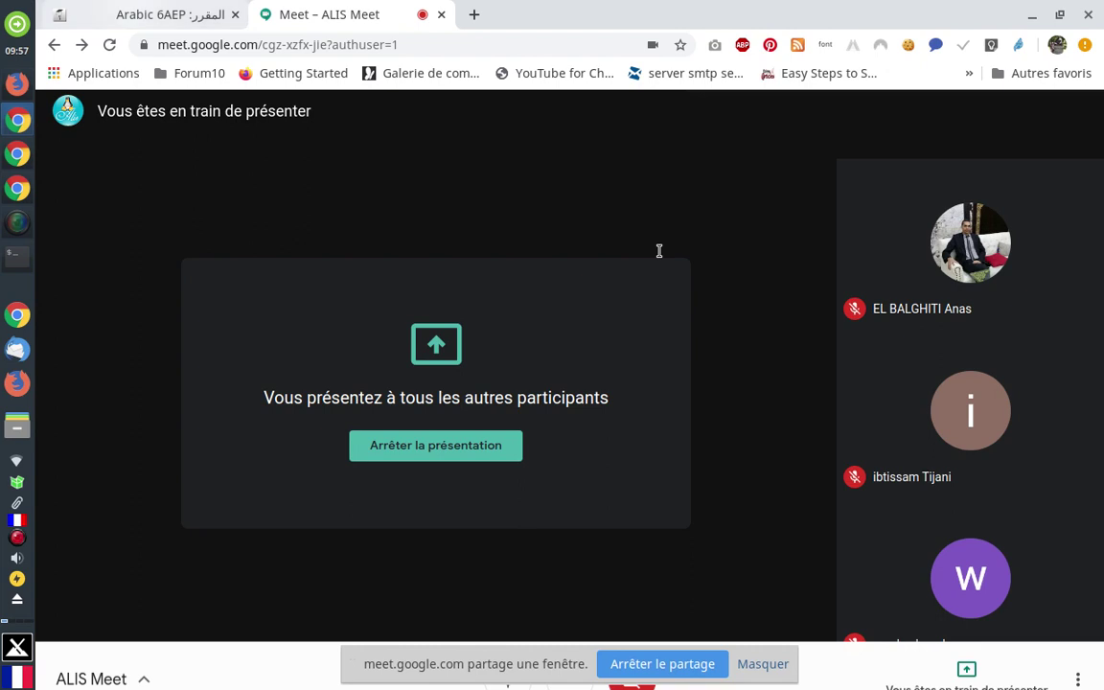
Step: Bring up the Arabic 6AEP course page and hide the window-sharing notice
key("ctrl+shift+Tab")
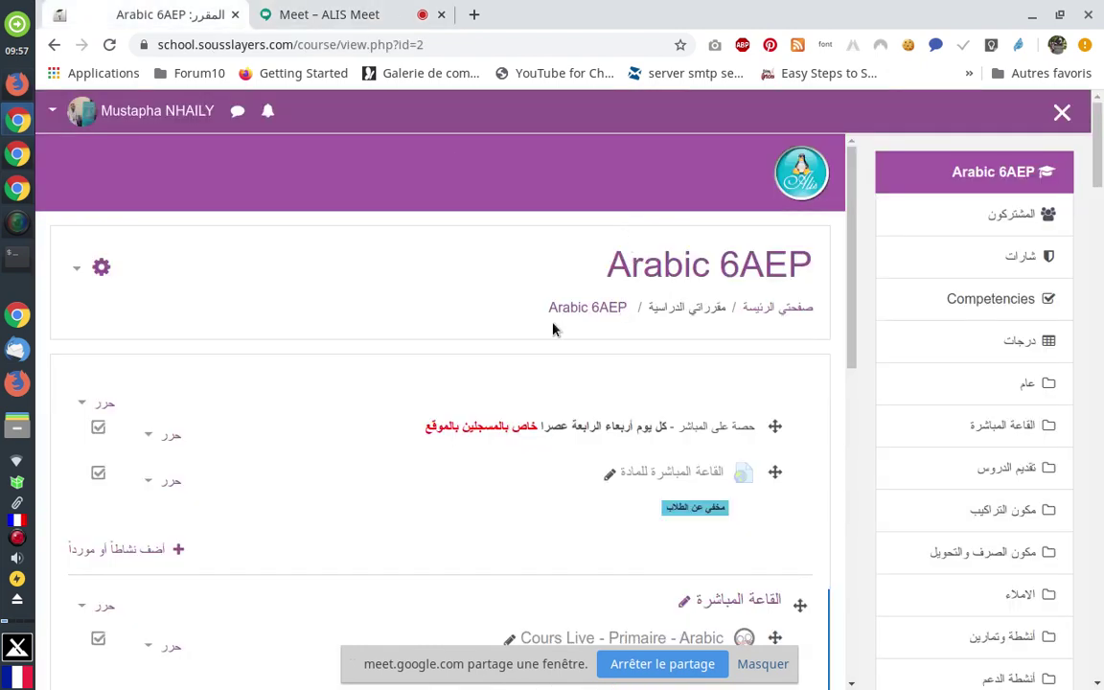
scroll(554, 326, "down", 4)
left_click(765, 665)
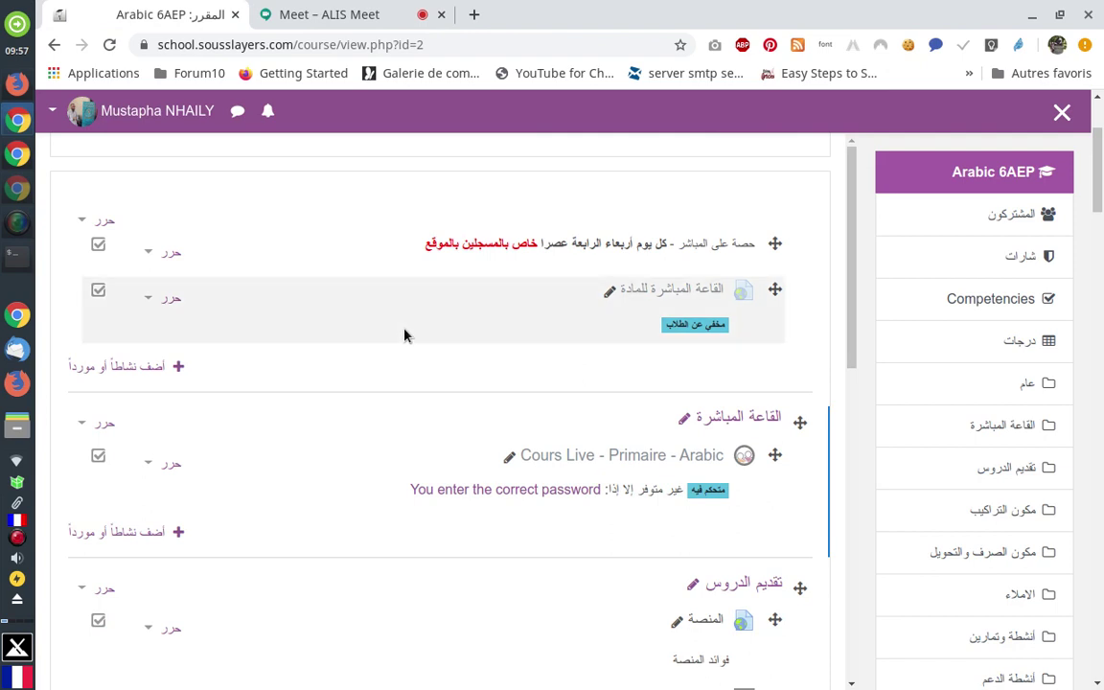
Step: Examine the Arabic 6AEP course sections and their activities from the live room down to the تاريخ section
scroll(405, 334, "down", 2)
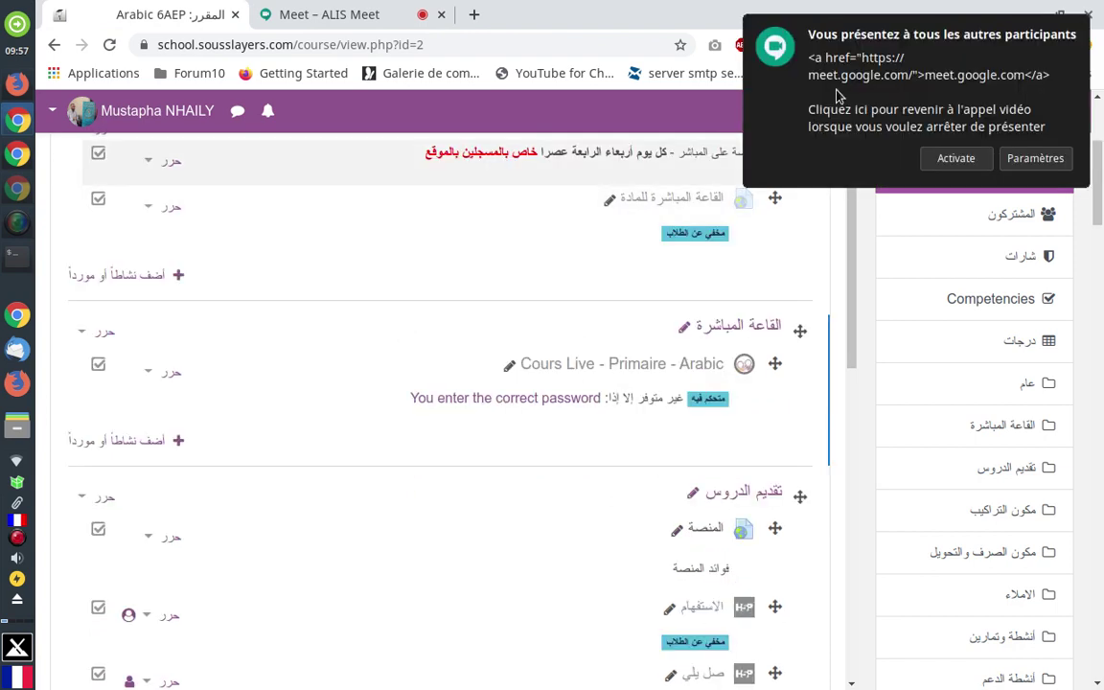
scroll(412, 323, "down", 4)
scroll(412, 325, "down", 3)
scroll(412, 324, "down", 6)
scroll(412, 324, "down", 3)
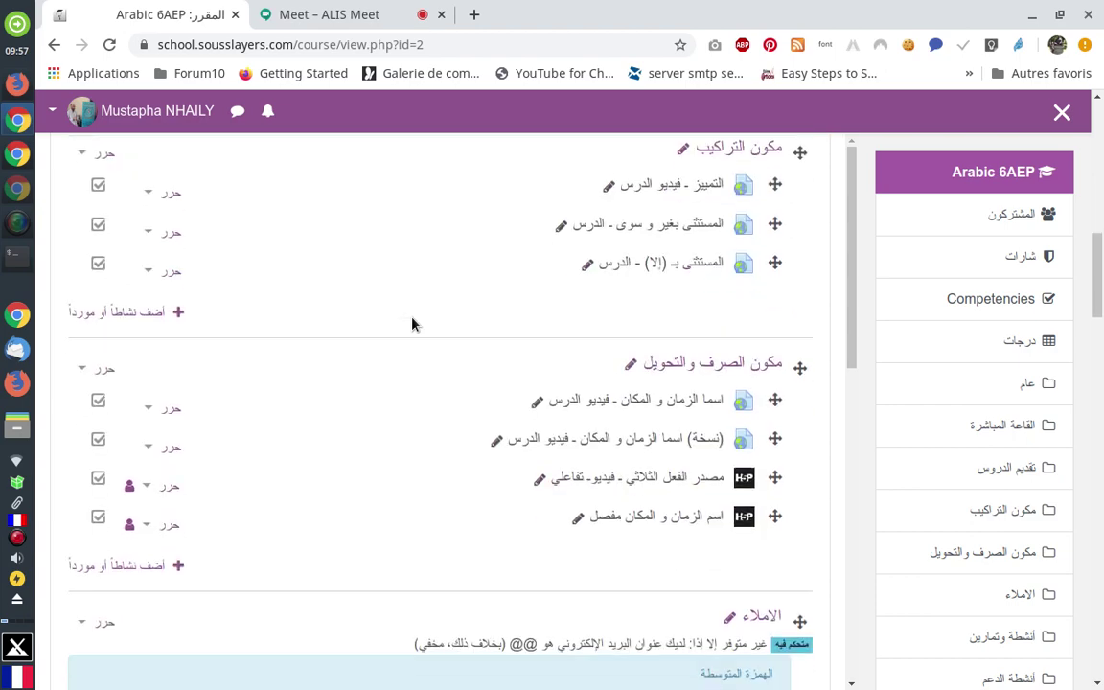
scroll(412, 324, "down", 5)
scroll(413, 324, "down", 10)
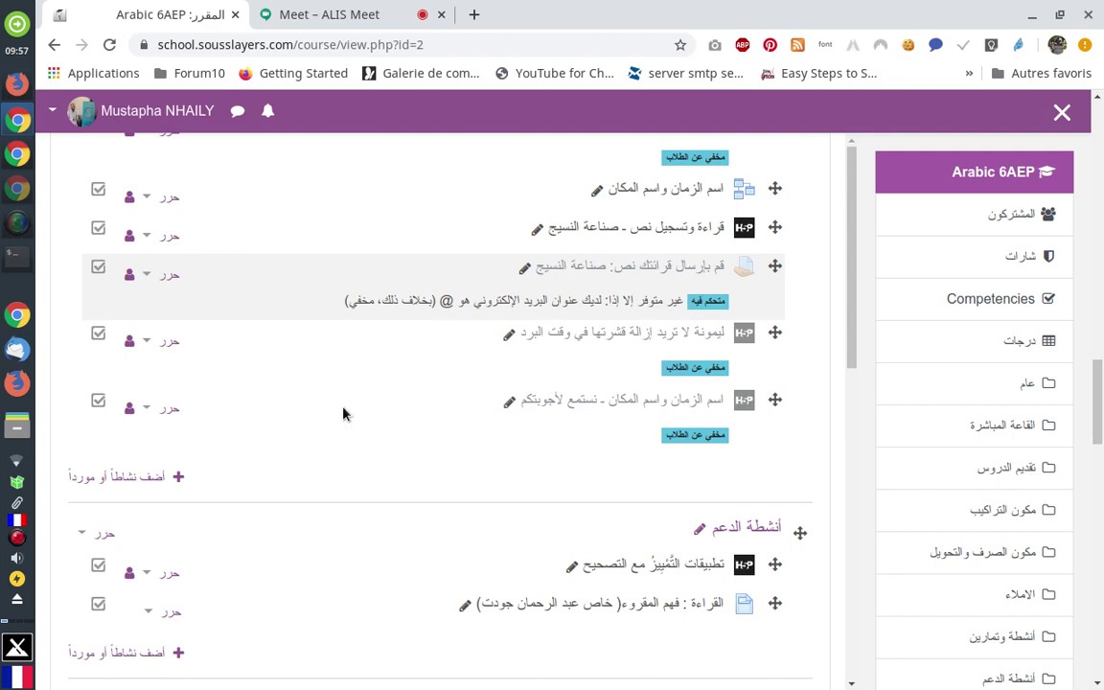
scroll(345, 415, "down", 4)
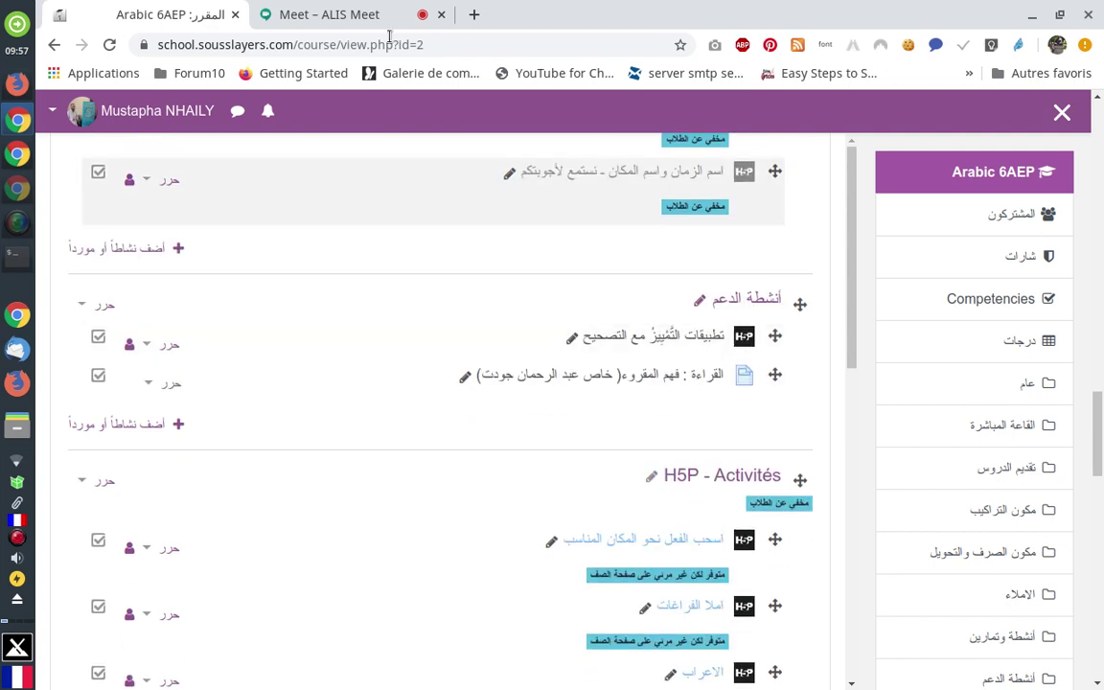
left_click(375, 25)
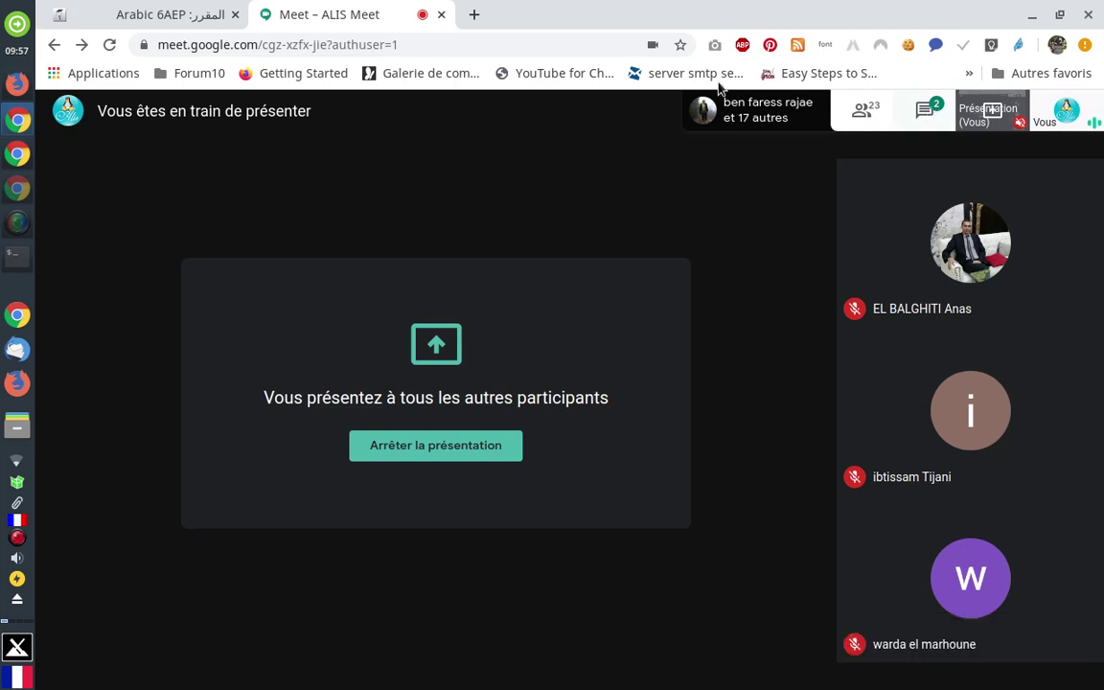
left_click(173, 14)
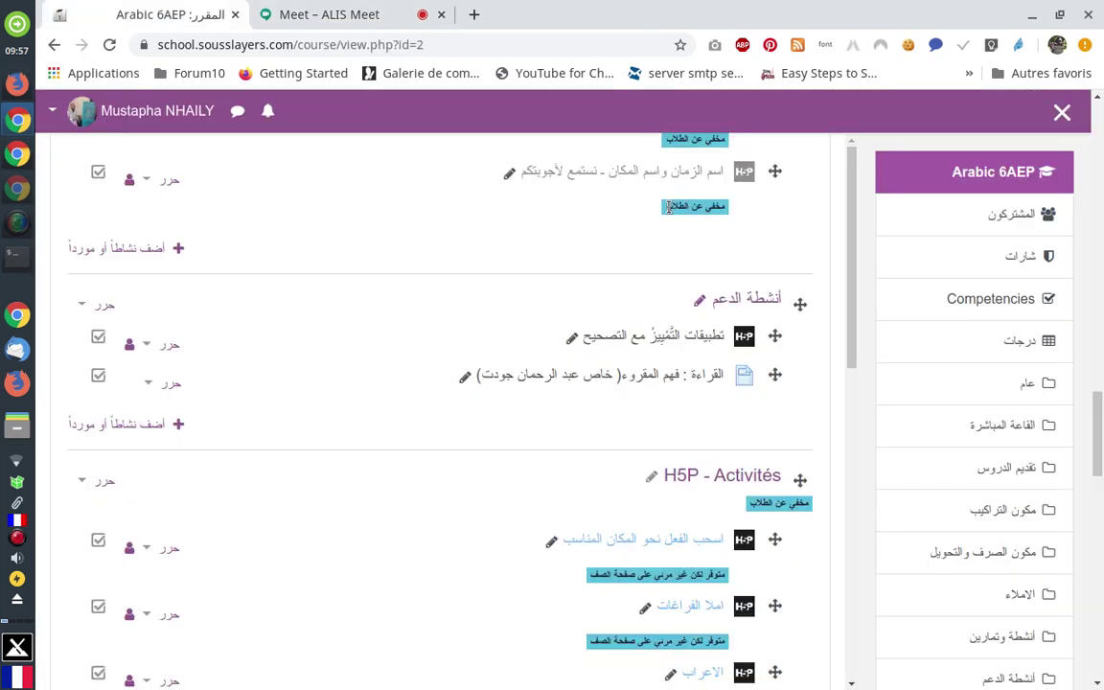
scroll(468, 328, "down", 3)
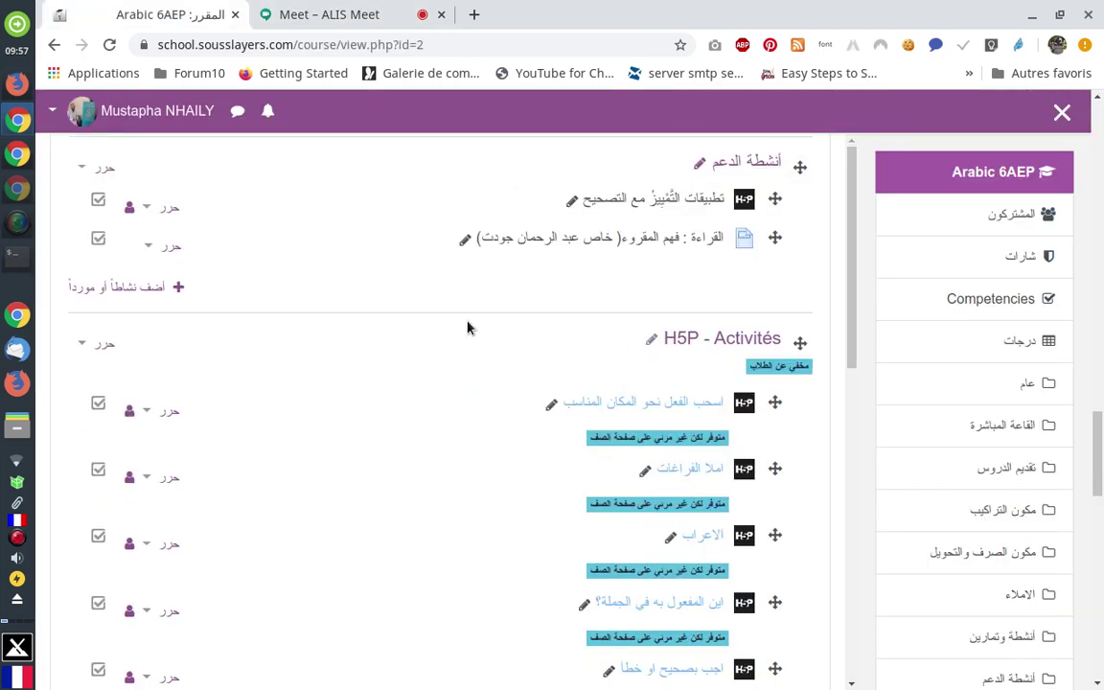
scroll(468, 328, "down", 3)
scroll(467, 328, "down", 3)
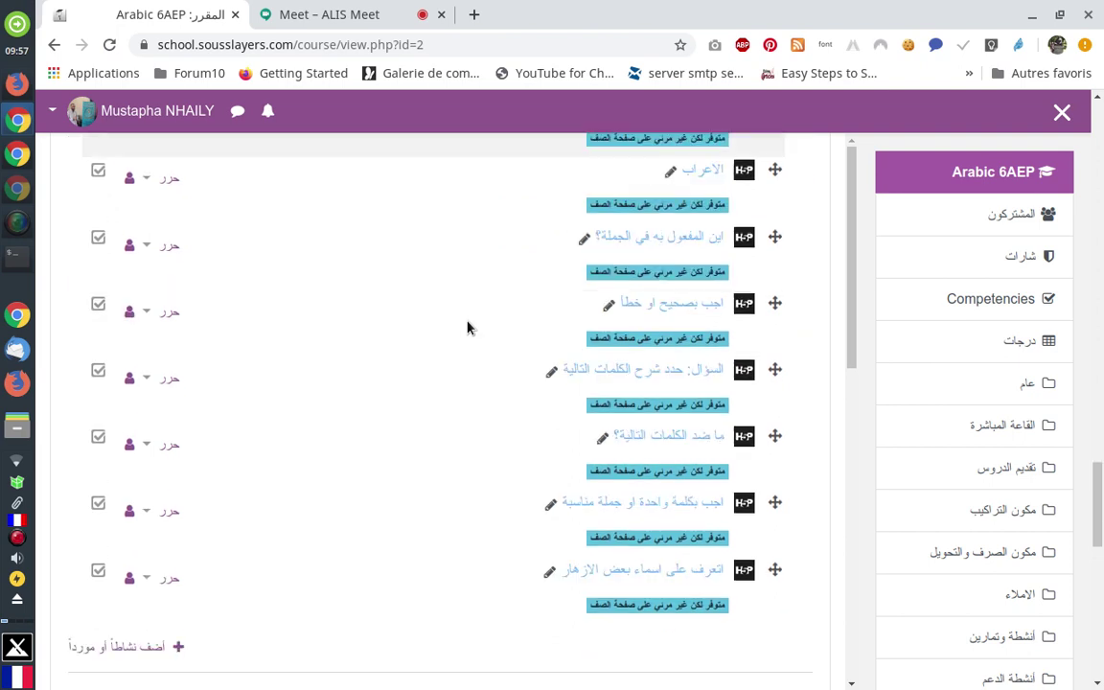
scroll(468, 328, "down", 3)
scroll(291, 476, "down", 1)
scroll(291, 477, "down", 1)
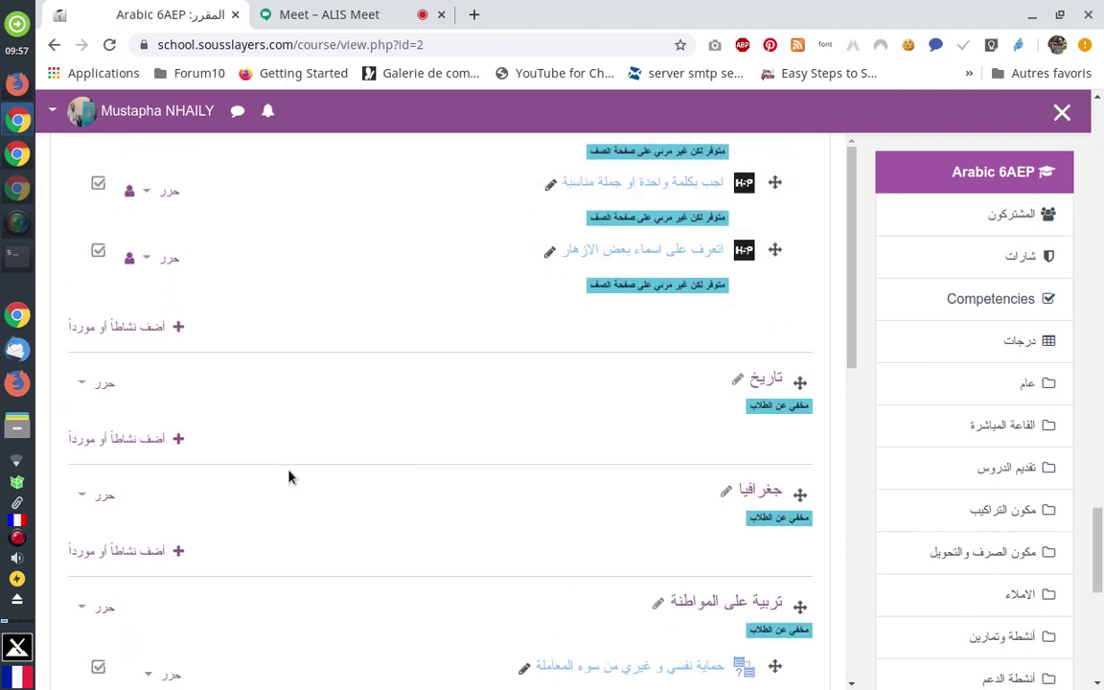
right_click(125, 447)
left_click(247, 422)
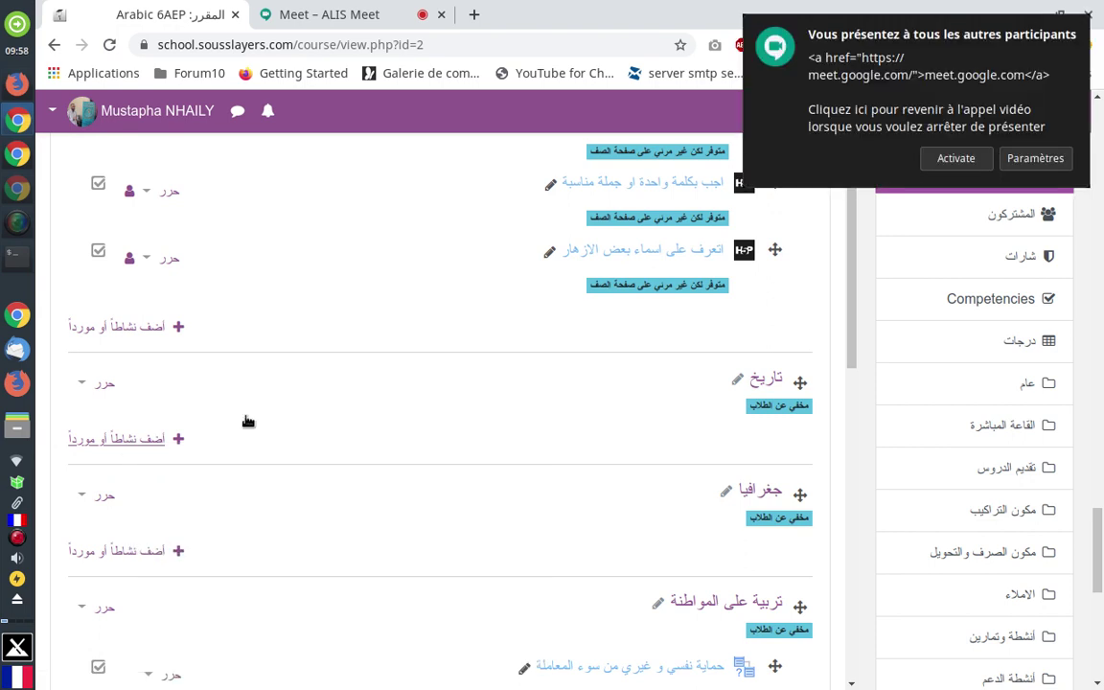
left_click(120, 448)
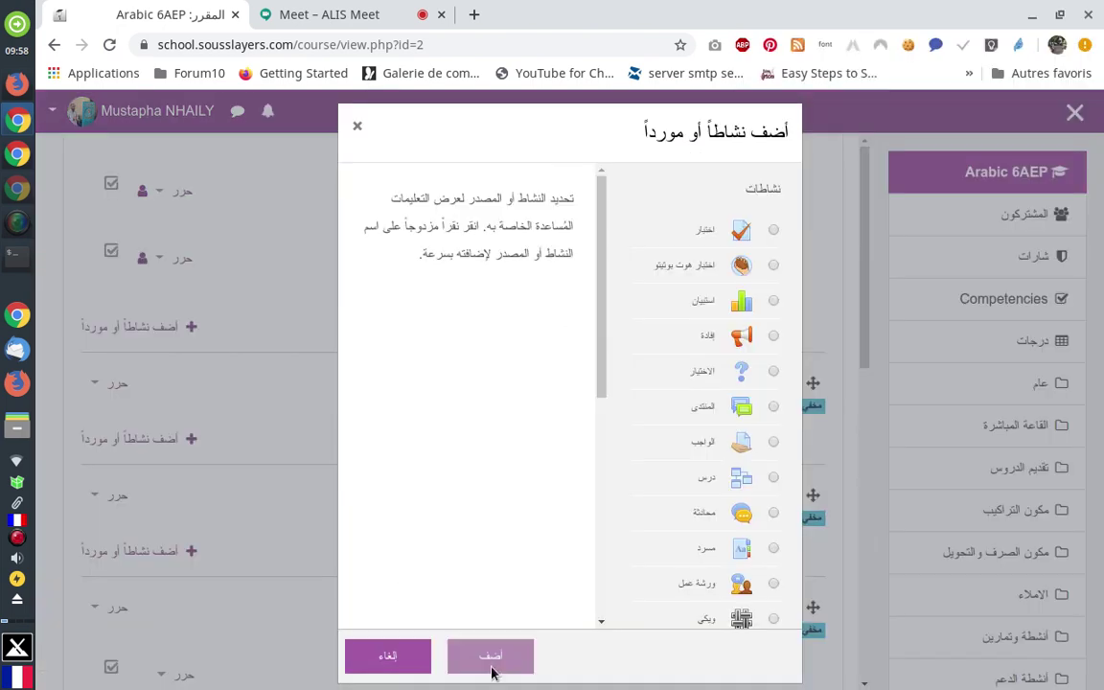
left_click(385, 657)
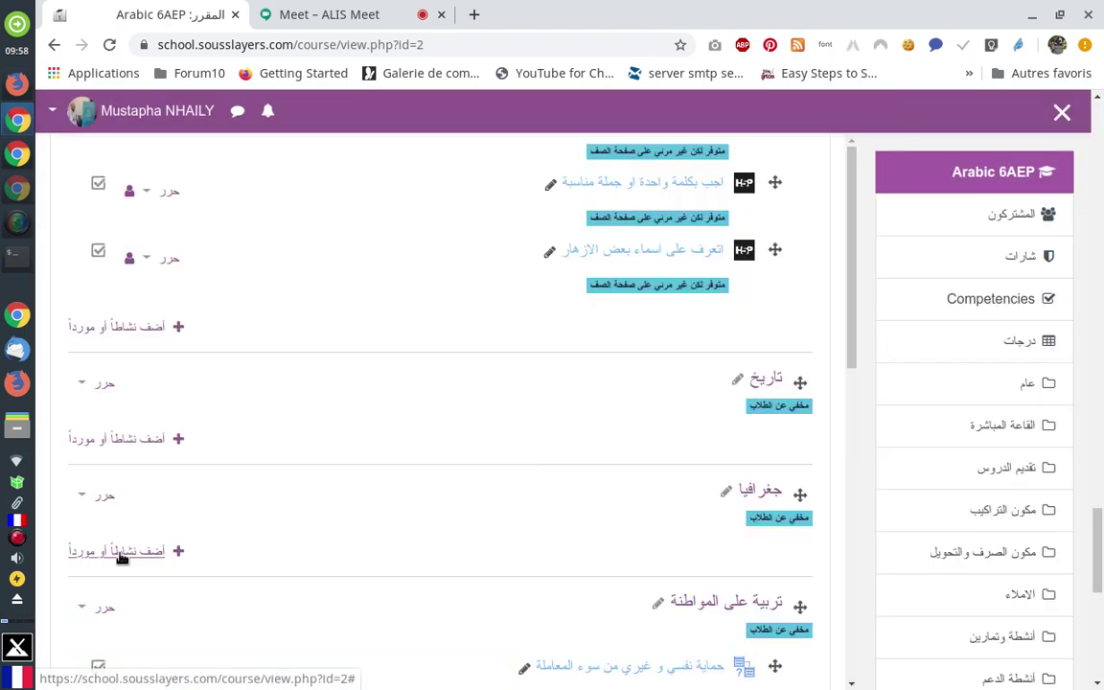
Step: Open the add-activity-or-resource link of the جغرافيا section in a new browser tab
right_click(119, 553)
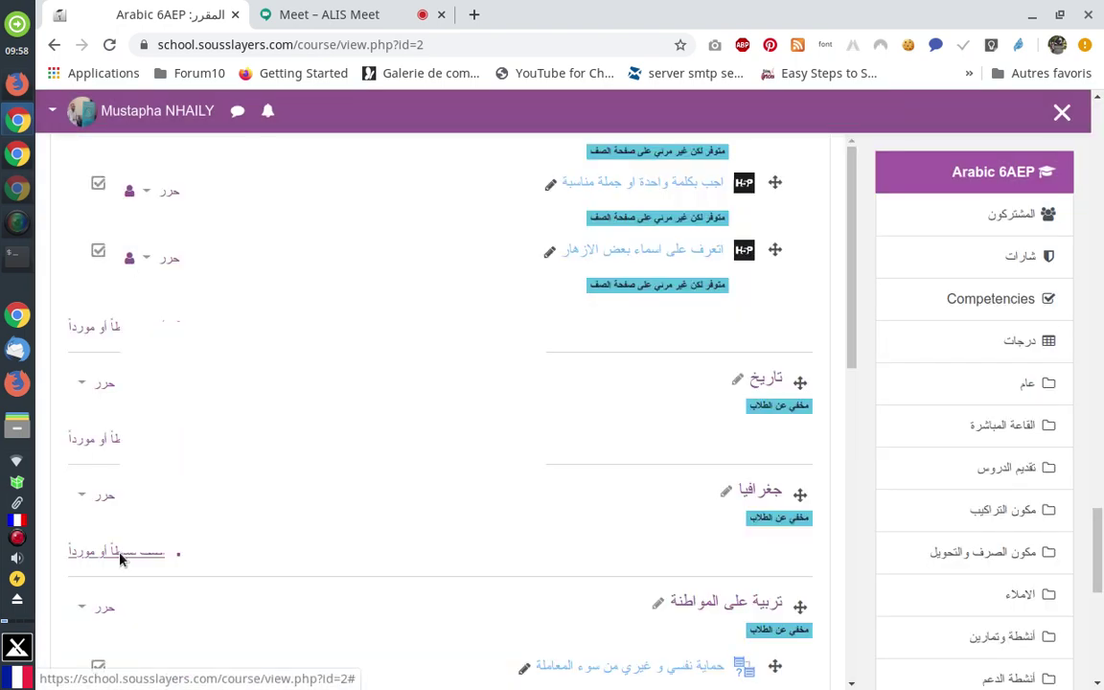
left_click(214, 348)
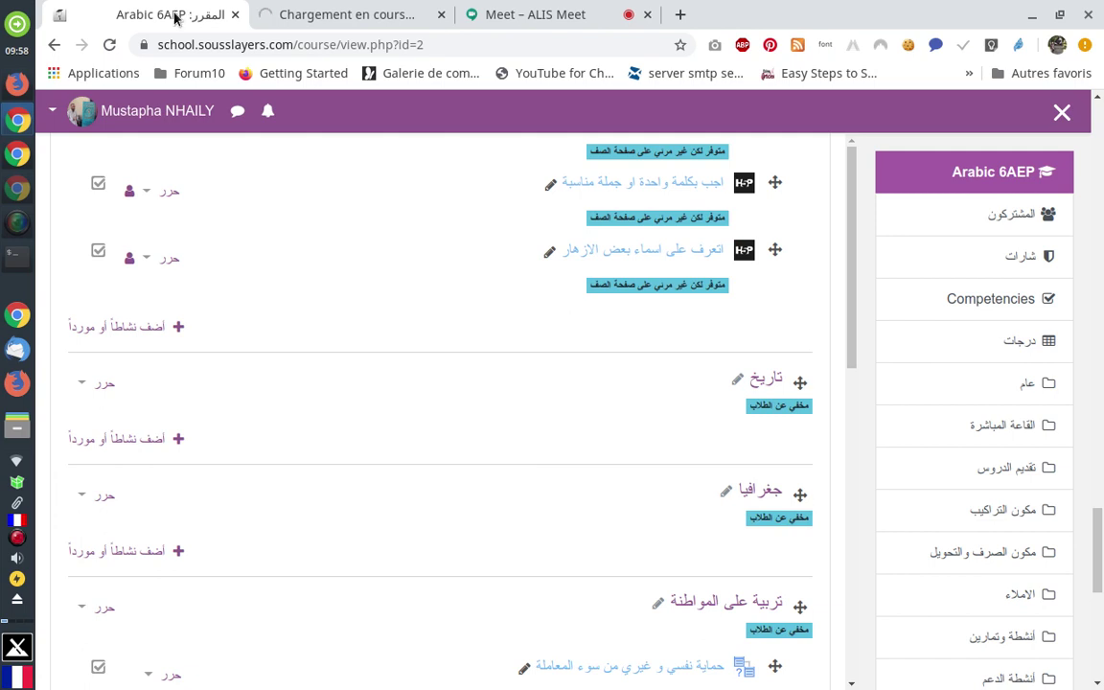
Step: Examine the course sections back up from H5P - Activités through أنشطة وتمارين and الاملاء to مكون التراكيب
scroll(458, 300, "up", 5)
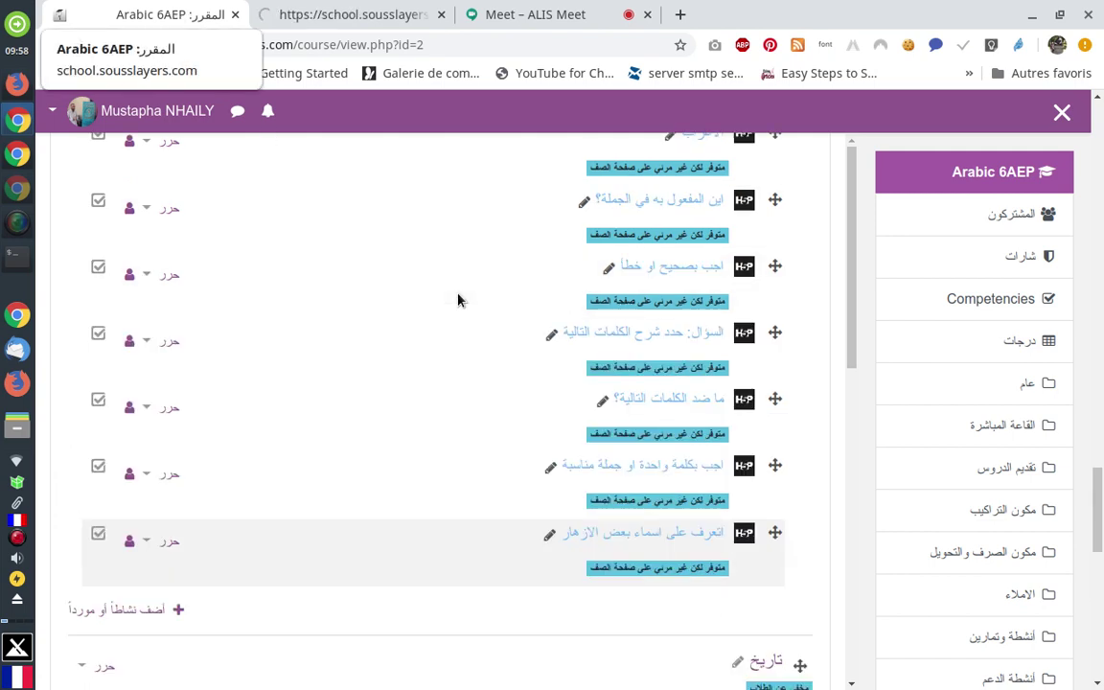
scroll(458, 300, "up", 7)
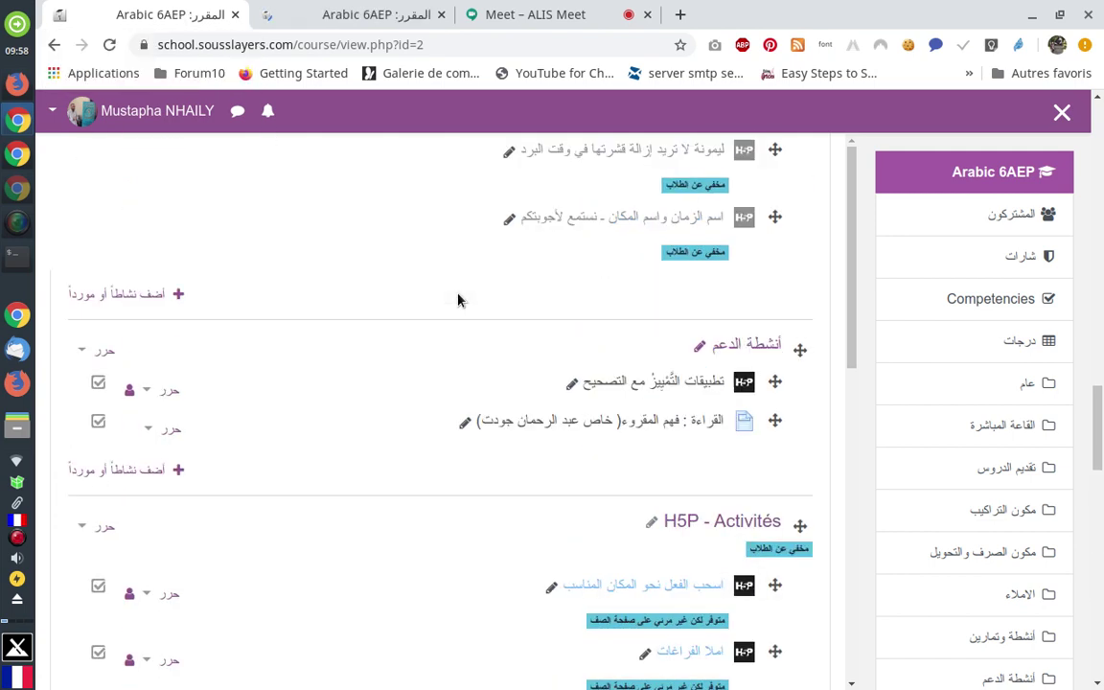
left_click(358, 17)
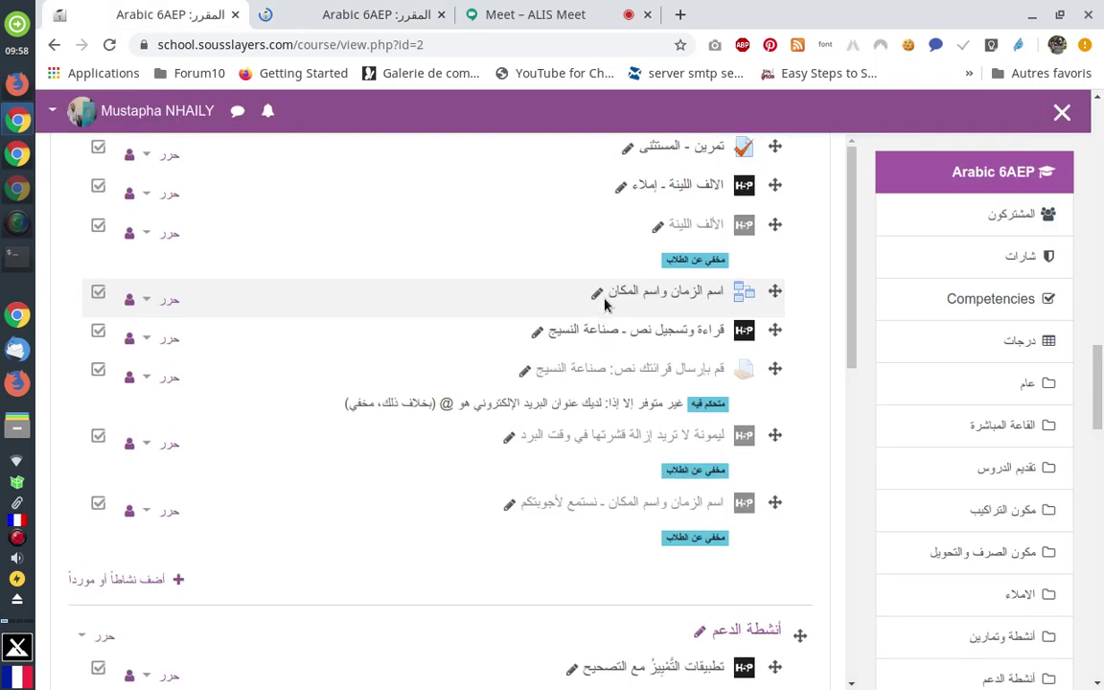
scroll(604, 304, "up", 3)
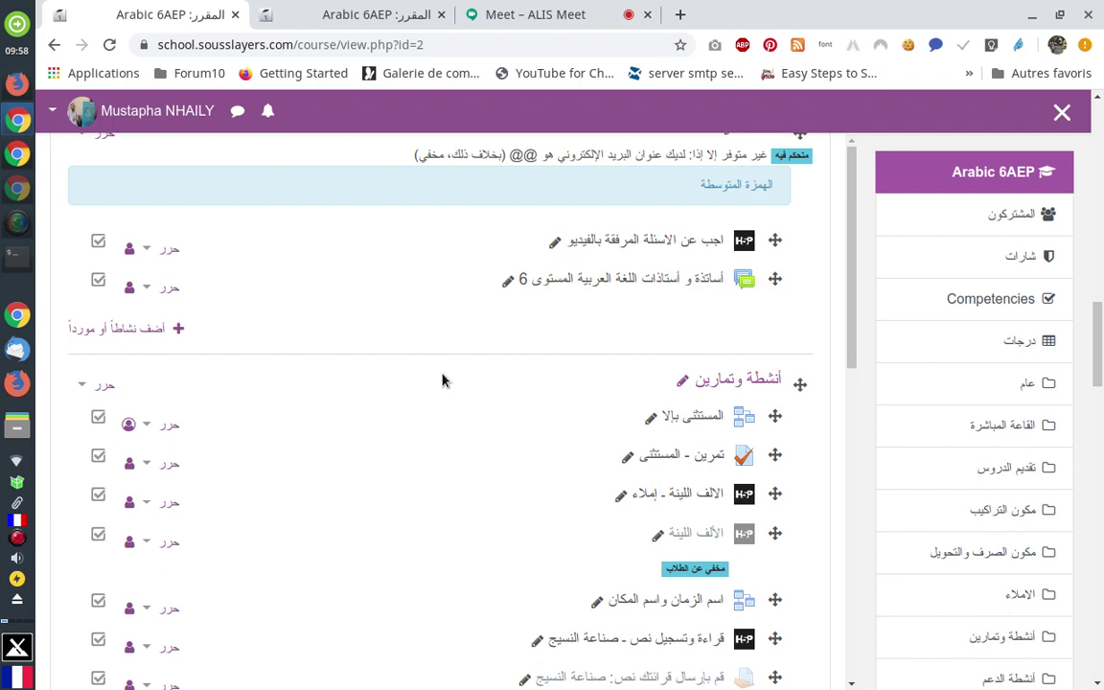
scroll(442, 381, "up", 2)
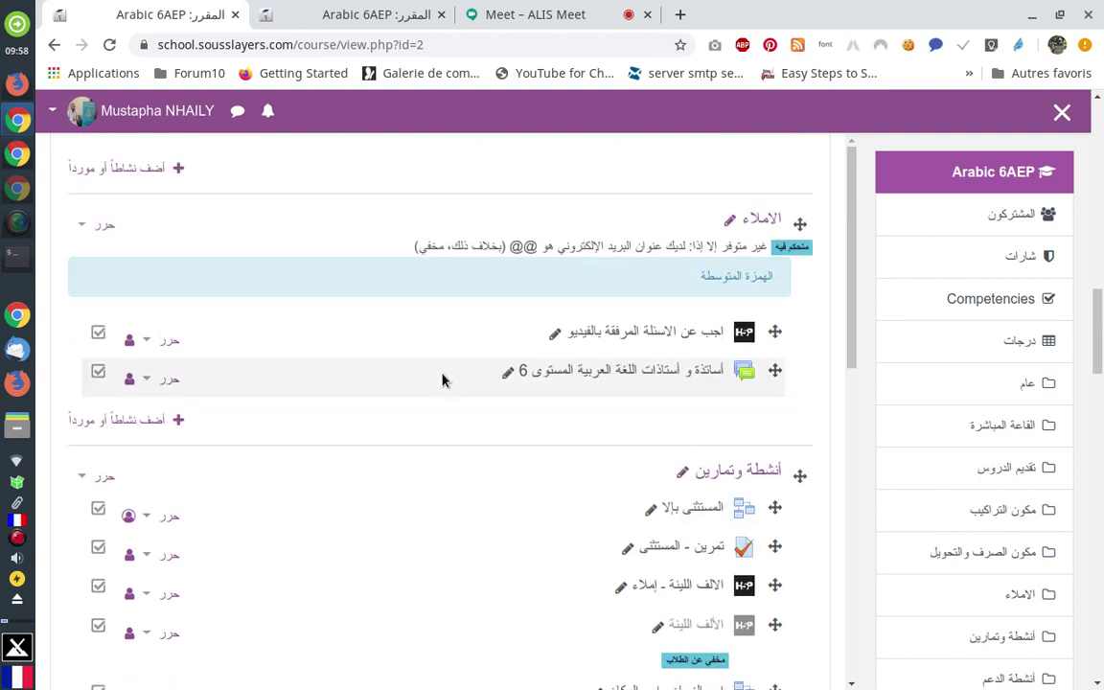
scroll(442, 381, "down", 3)
scroll(441, 380, "up", 2)
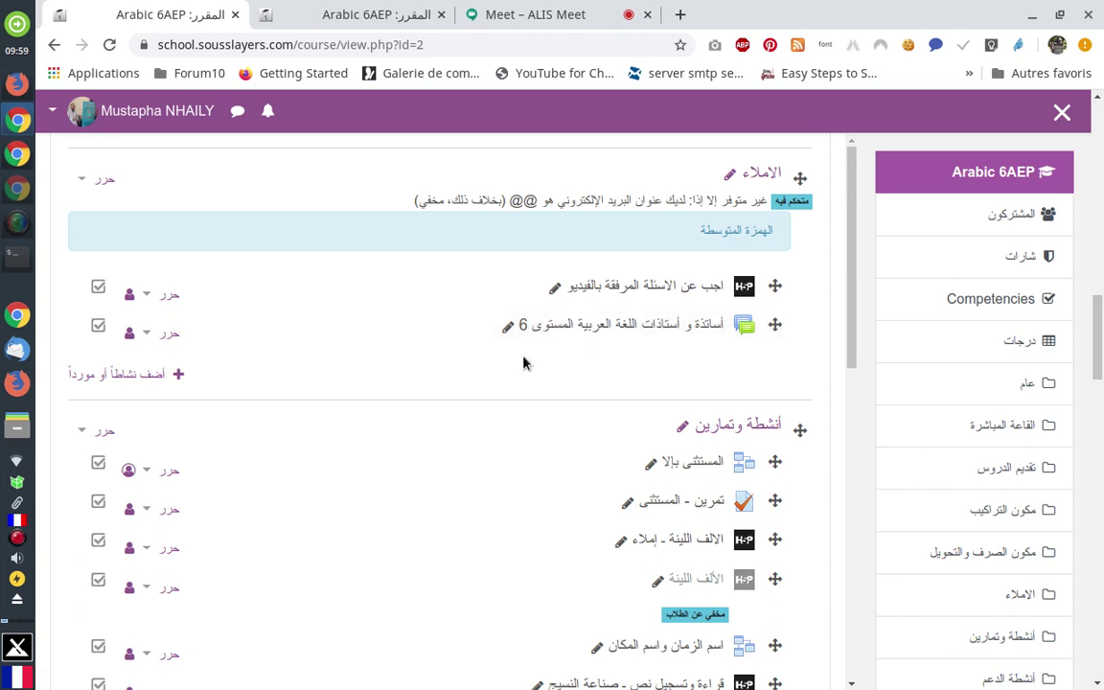
scroll(524, 363, "up", 1)
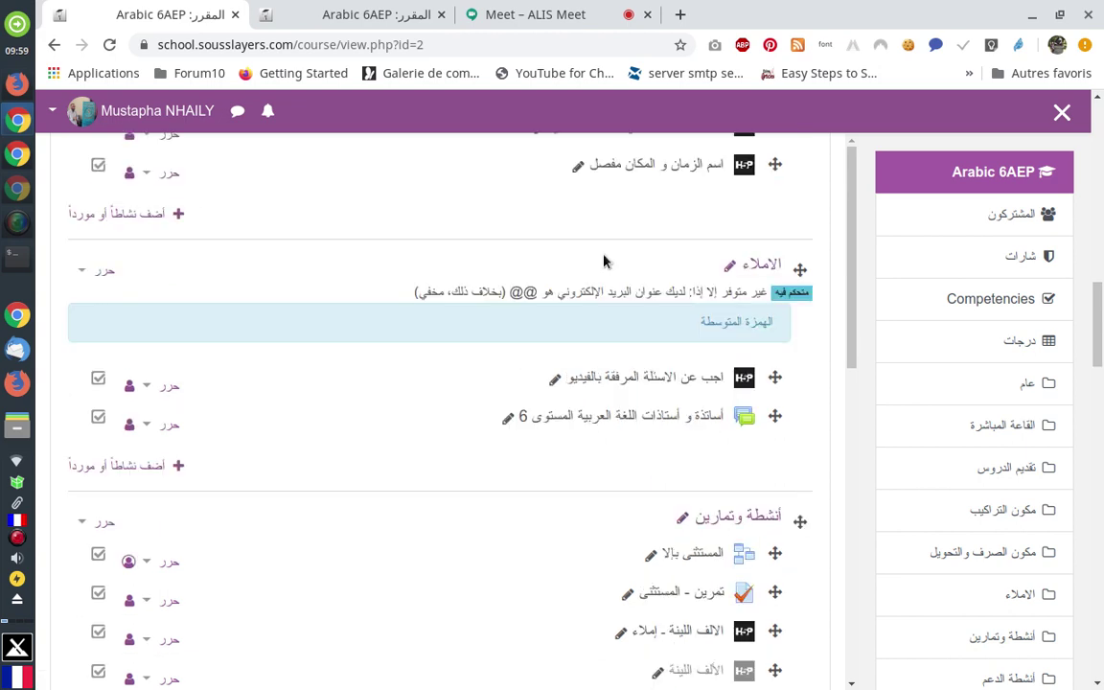
scroll(604, 261, "up", 3)
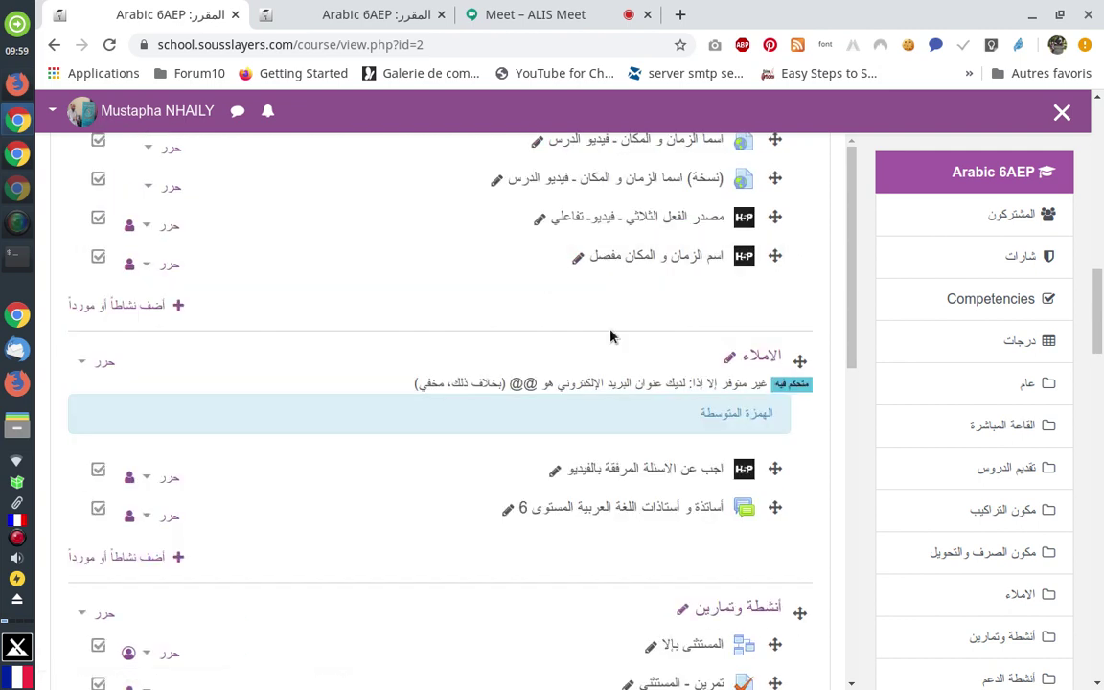
scroll(612, 335, "up", 3)
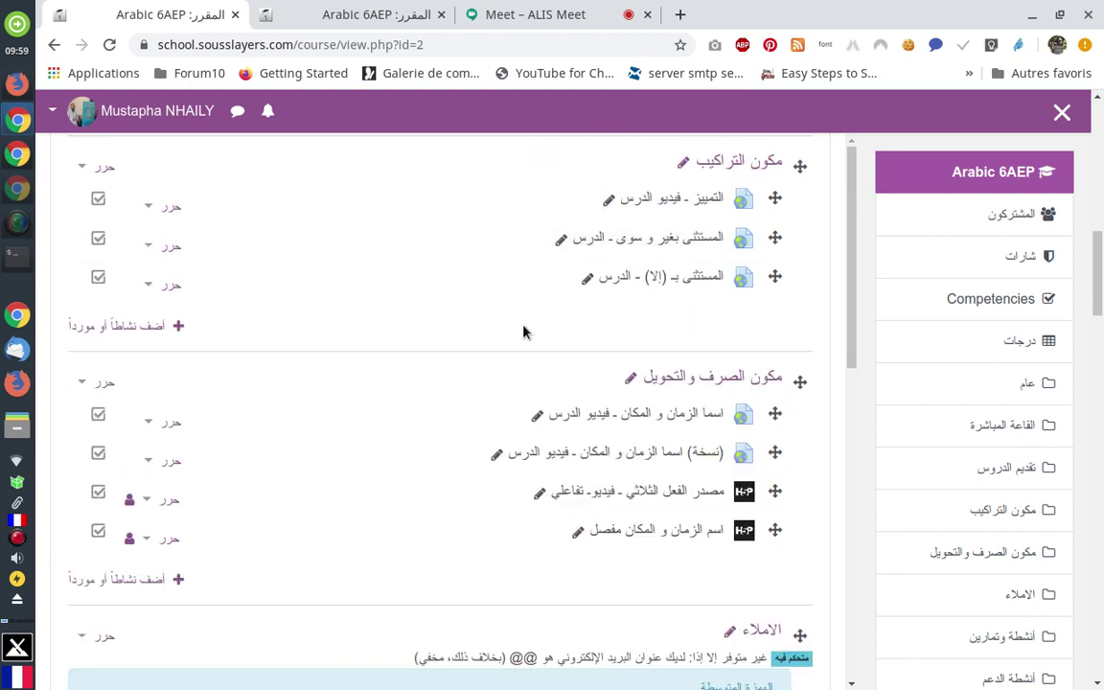
Step: Examine the course sections from تقديم الدروس through الاملاء and أنشطة وتمارين down to H5P - Activités
scroll(523, 332, "up", 3)
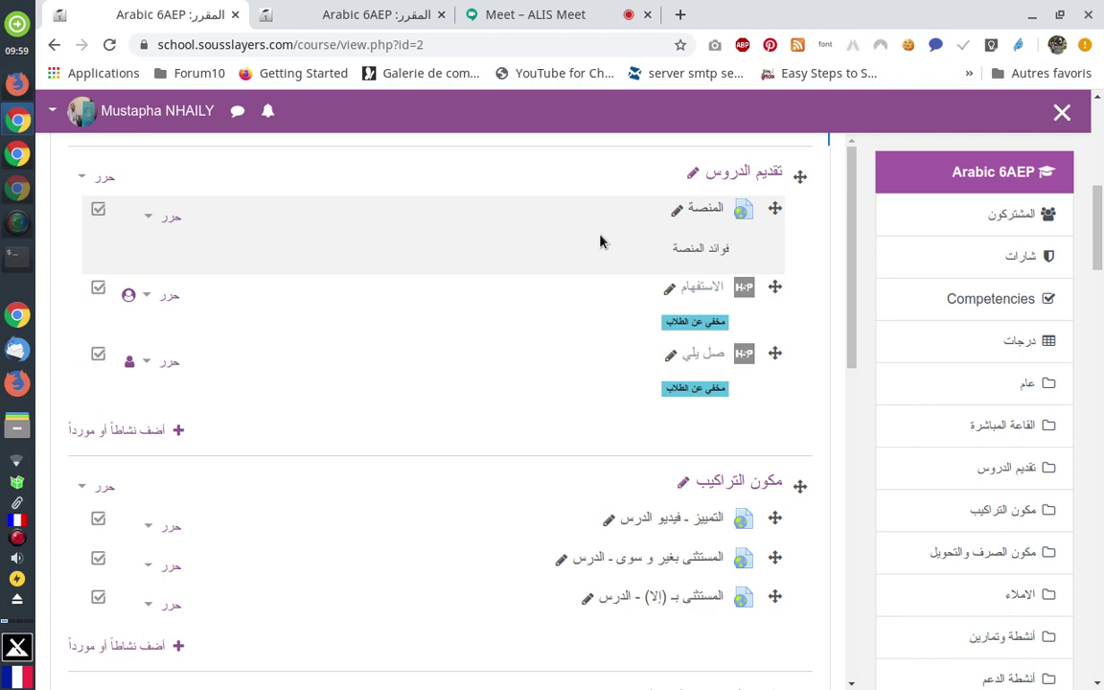
scroll(518, 342, "down", 1)
scroll(519, 342, "down", 3)
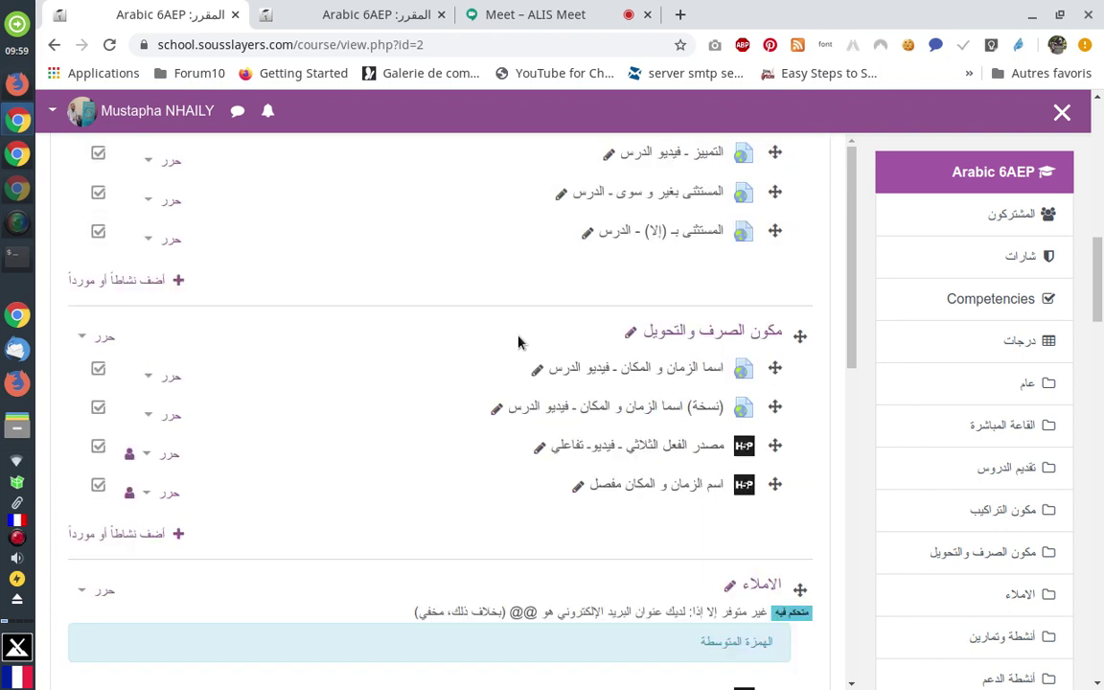
scroll(519, 342, "down", 2)
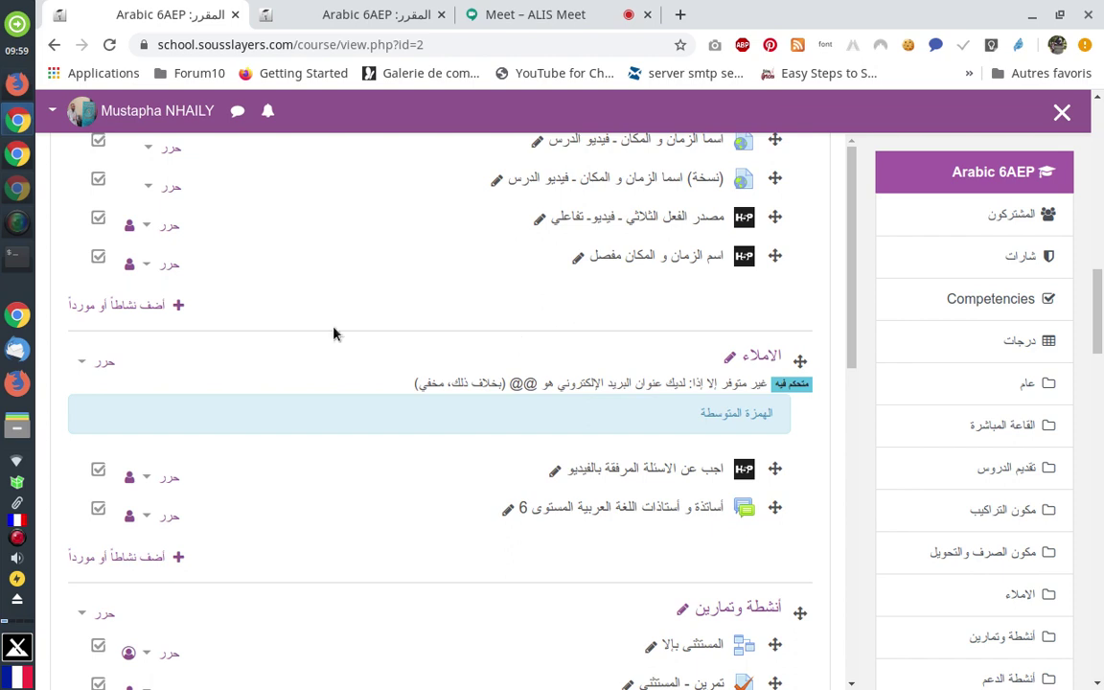
scroll(373, 342, "down", 3)
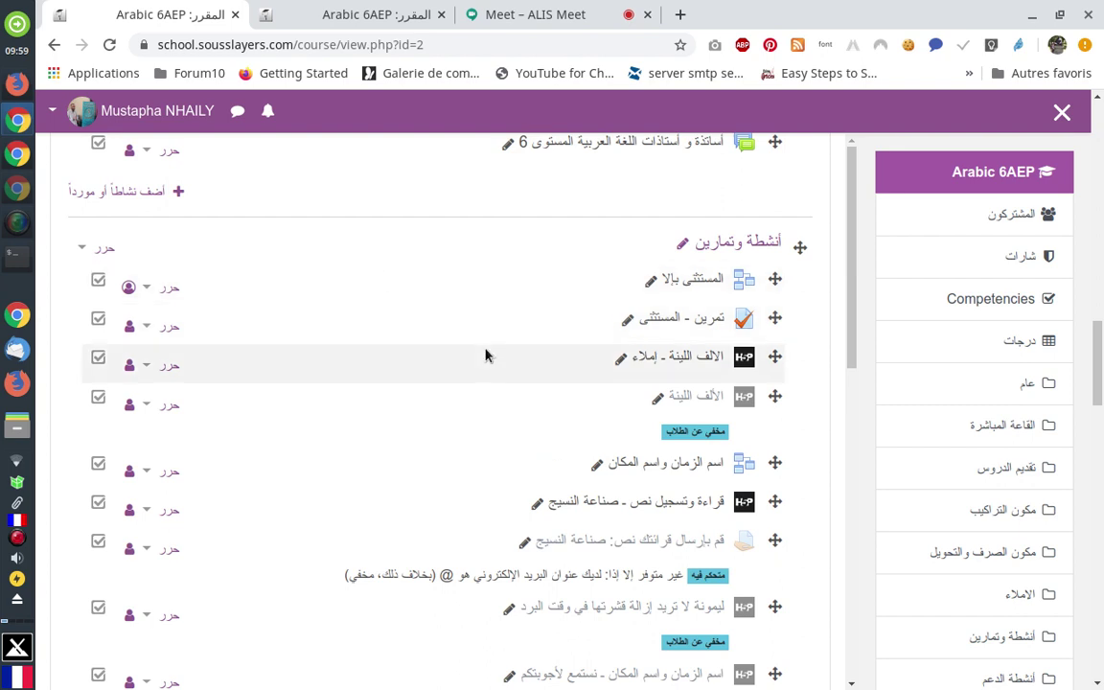
scroll(455, 400, "down", 2)
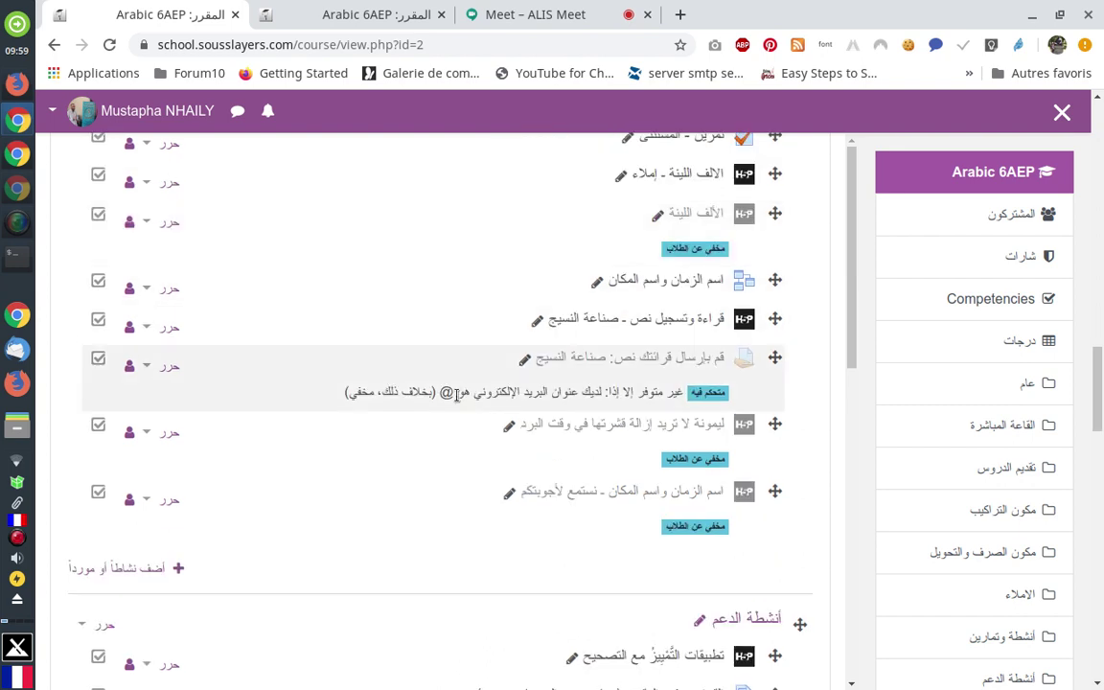
scroll(456, 397, "down", 2)
scroll(456, 400, "down", 2)
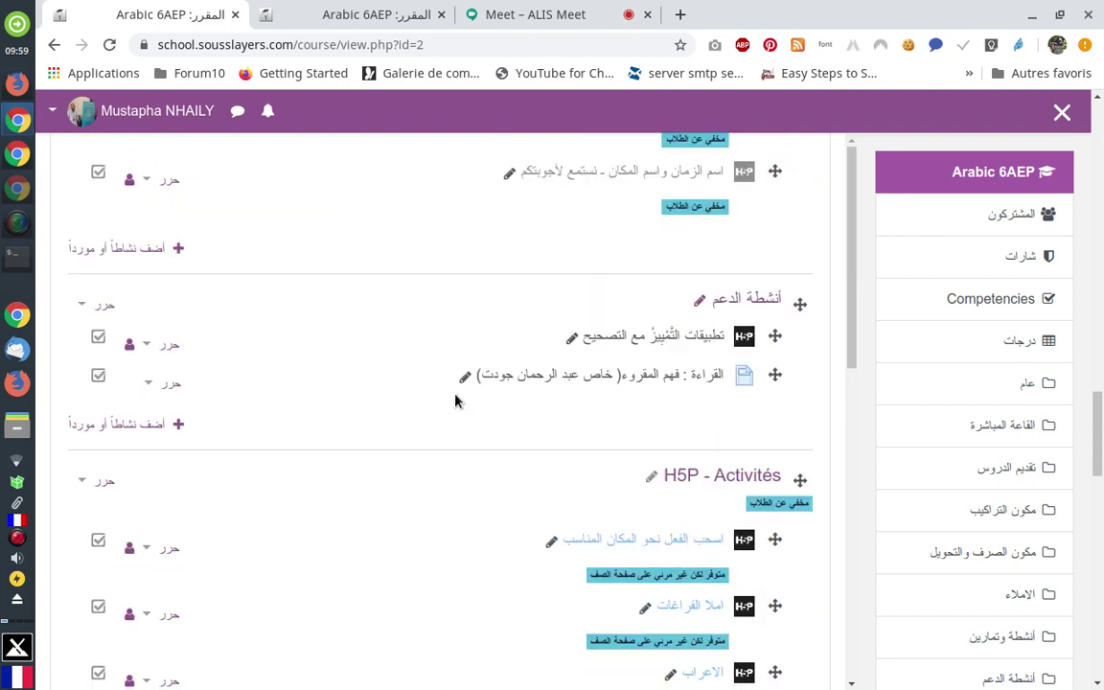
scroll(455, 401, "down", 2)
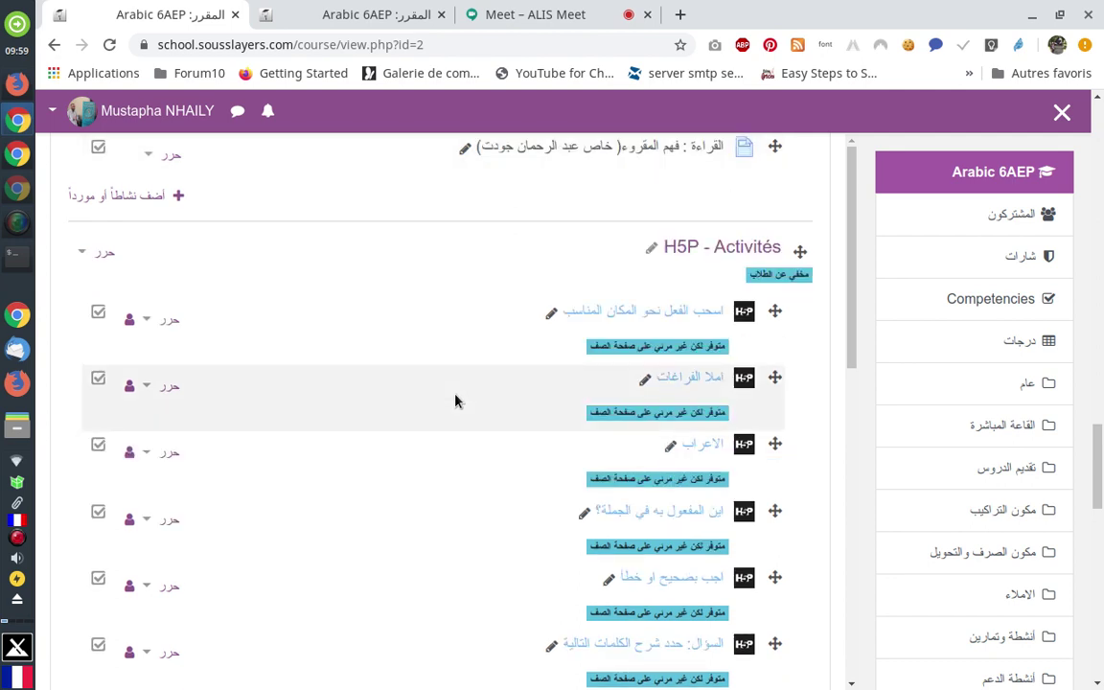
scroll(456, 401, "up", 1)
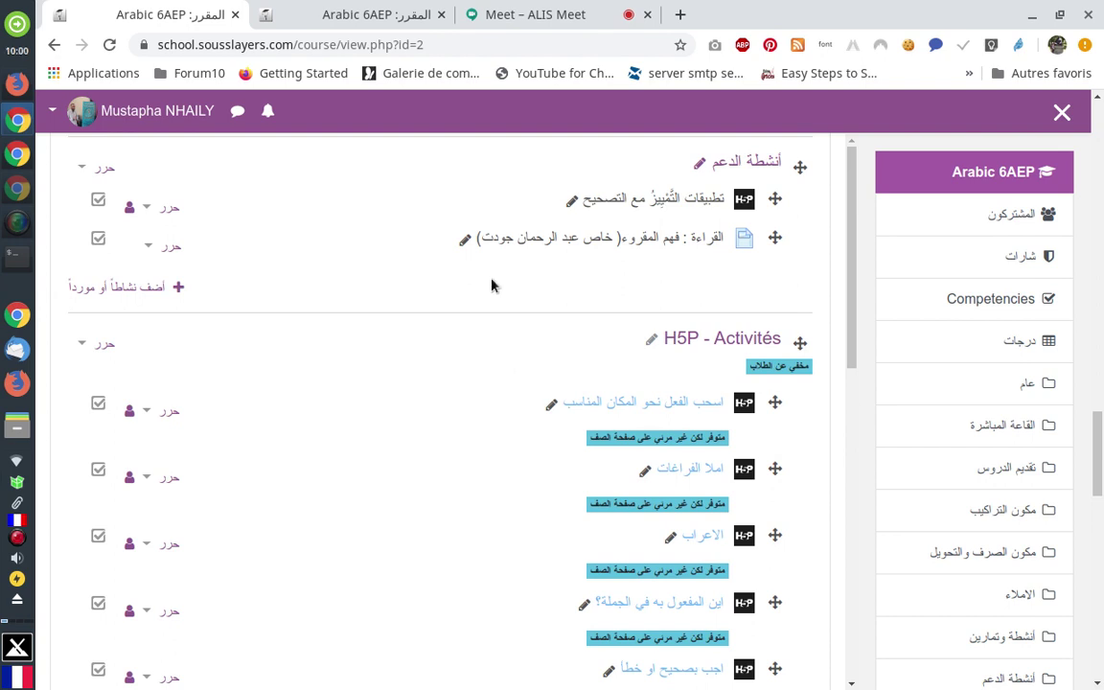
Step: Switch to the Google Meet call to check on the participants and return to the Arabic 6AEP course page
left_click(519, 19)
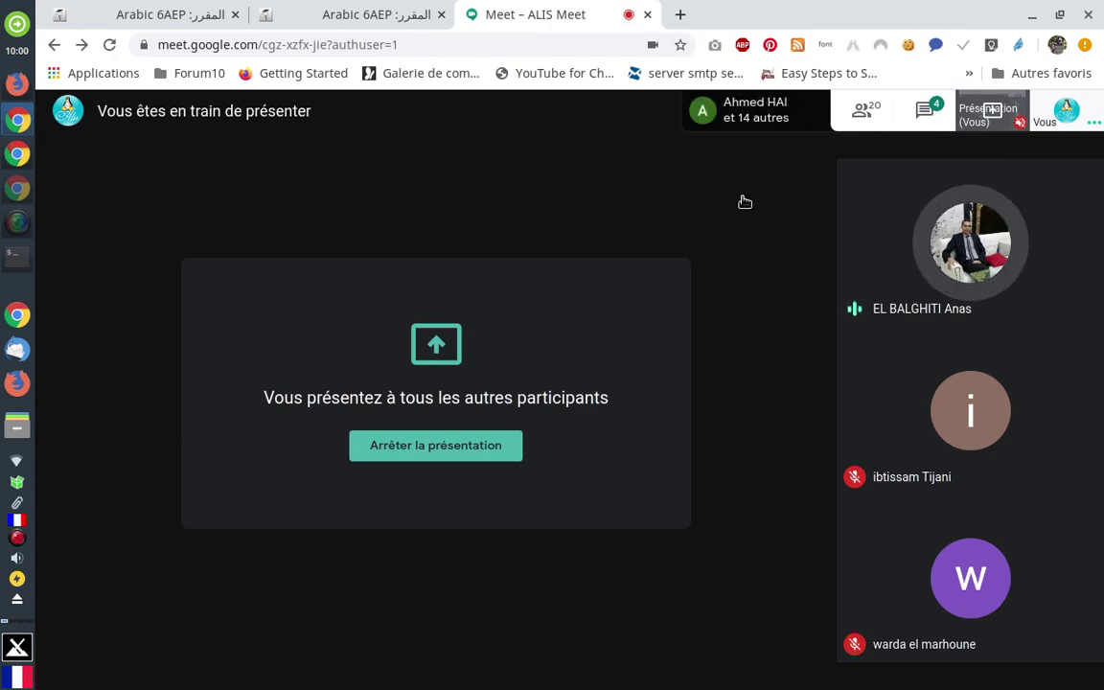
key("ctrl+alt+c")
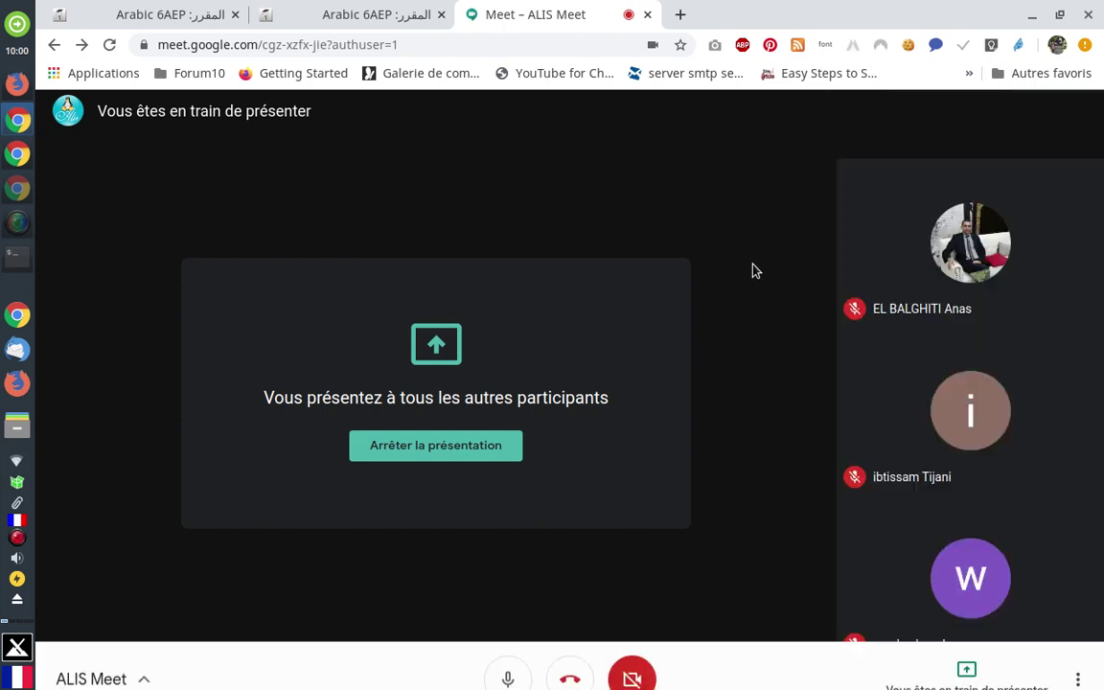
left_click(154, 17)
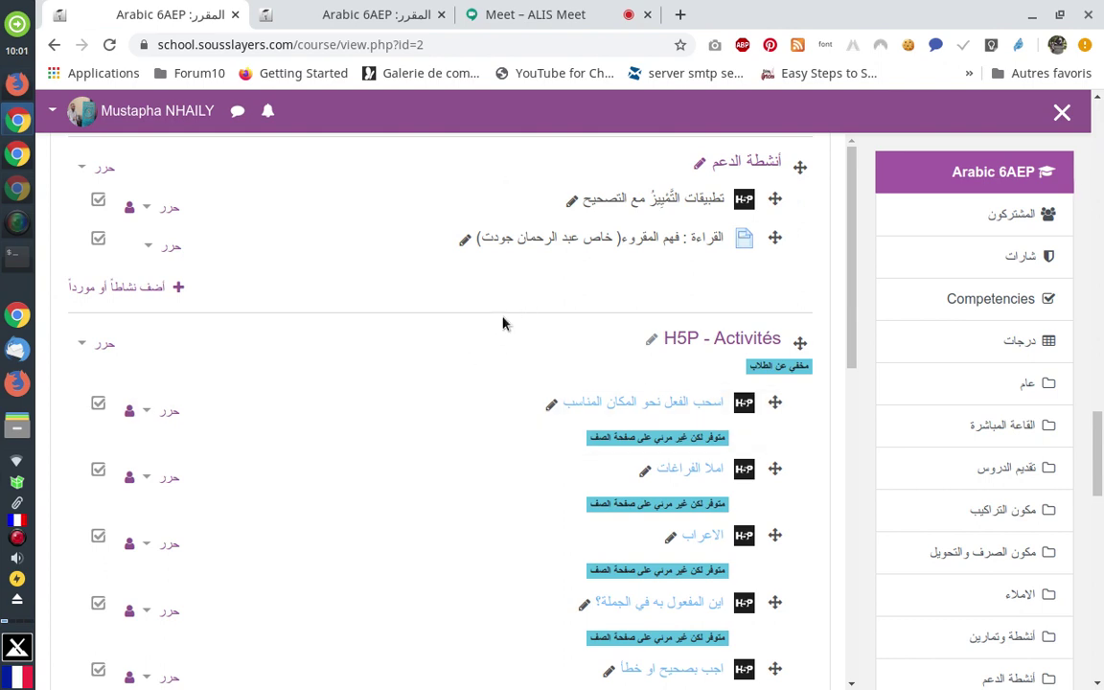
Step: Show the editing options of the H5P - Activités section, including عرض المواضيع, and close them without choosing one
scroll(502, 323, "down", 2)
scroll(502, 323, "up", 1)
scroll(503, 323, "down", 1)
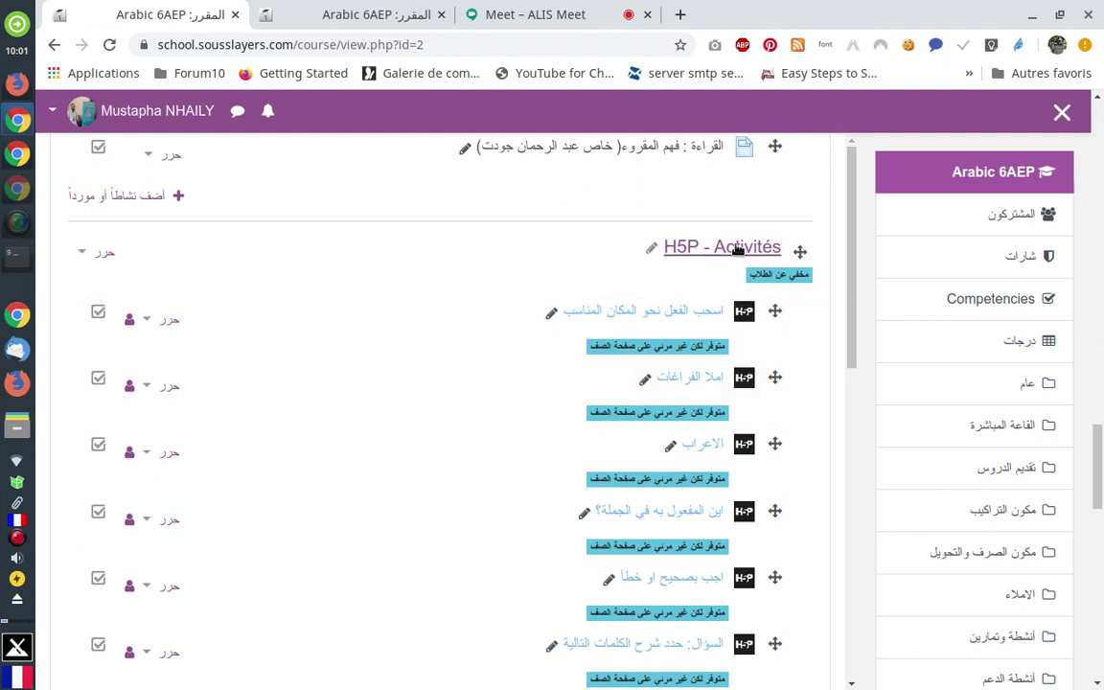
left_click(85, 255)
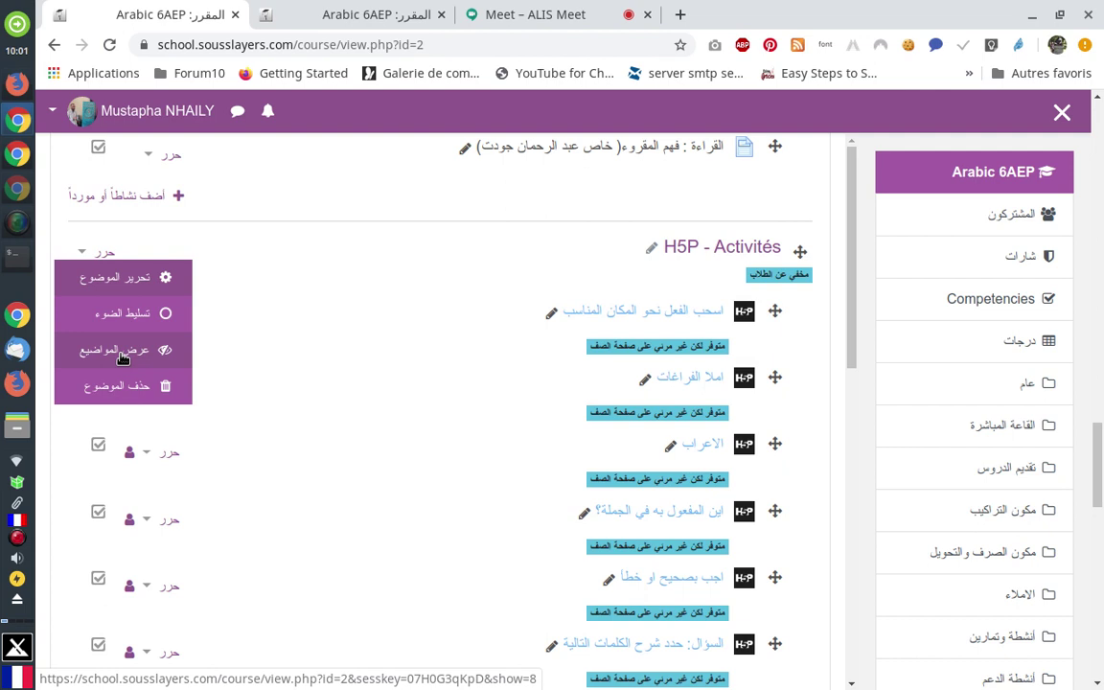
left_click(433, 225)
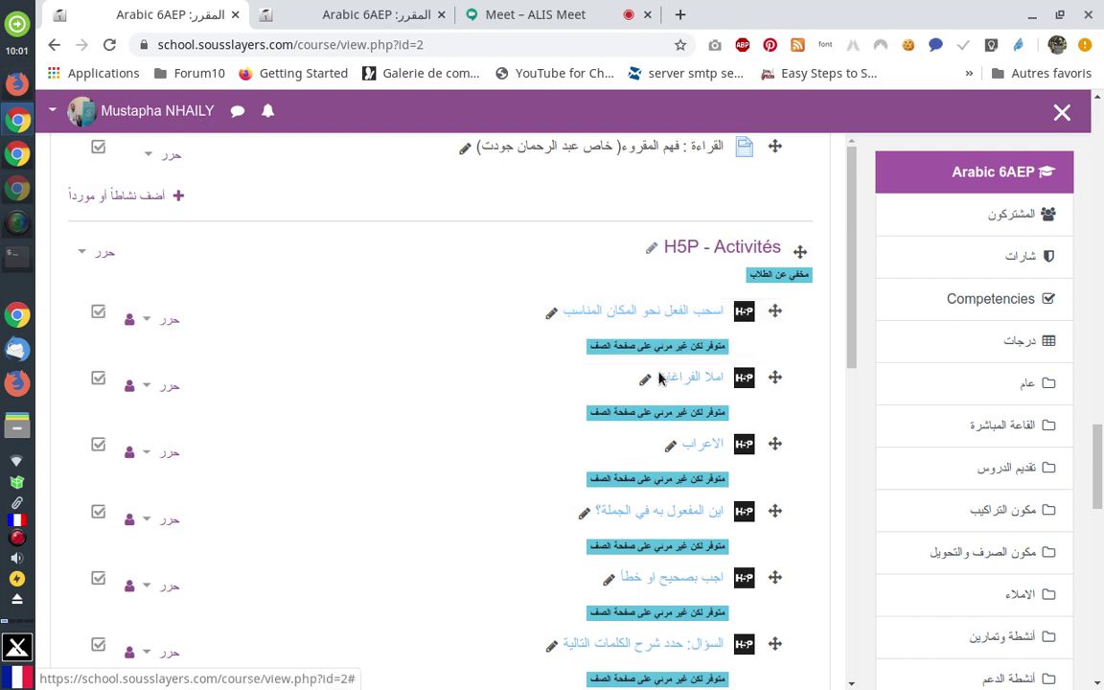
Step: Open the H5P activity اجب بكلمة واحدة او جملة مناسبة from the H5P - Activités section
scroll(662, 395, "down", 4)
scroll(658, 397, "down", 6)
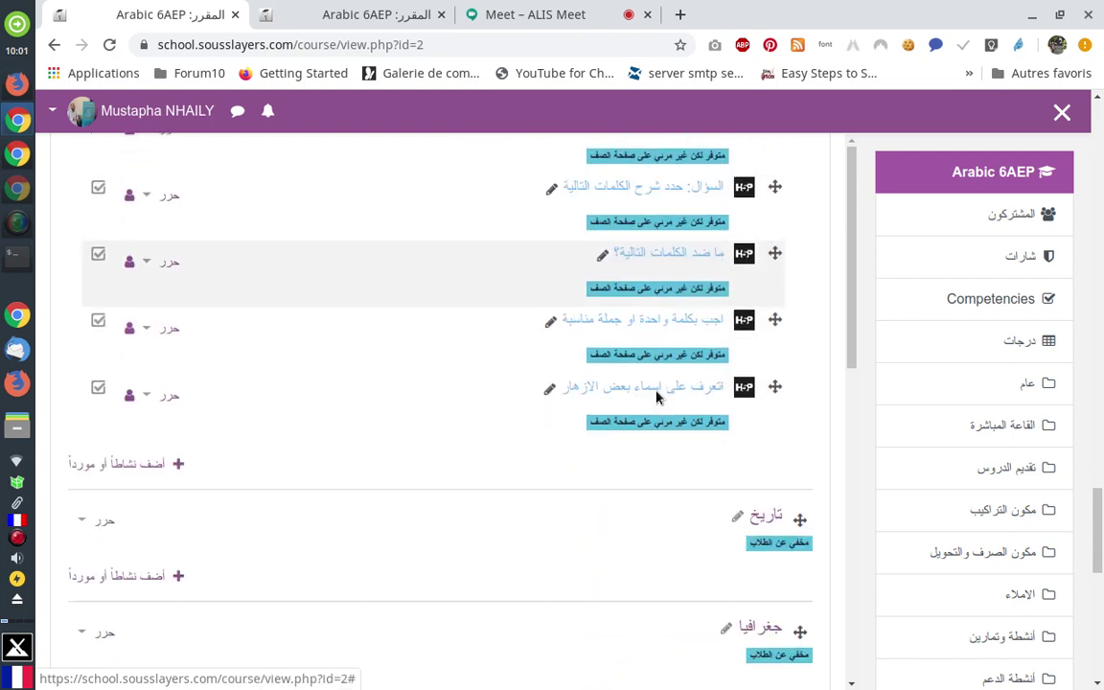
scroll(658, 395, "up", 1)
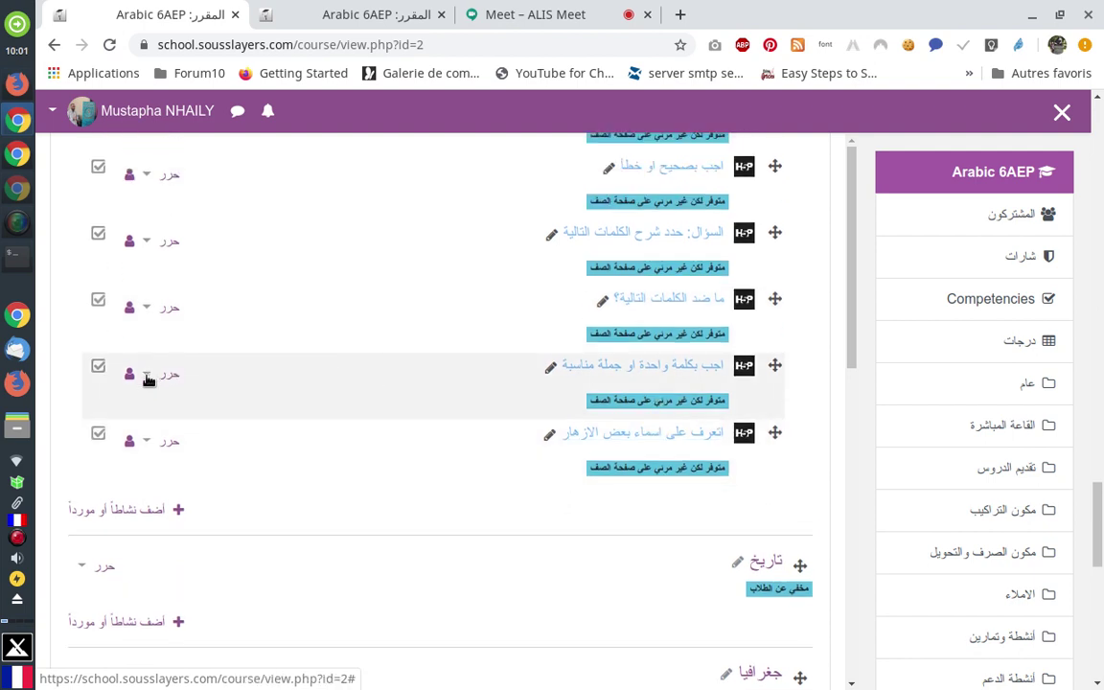
left_click(629, 370)
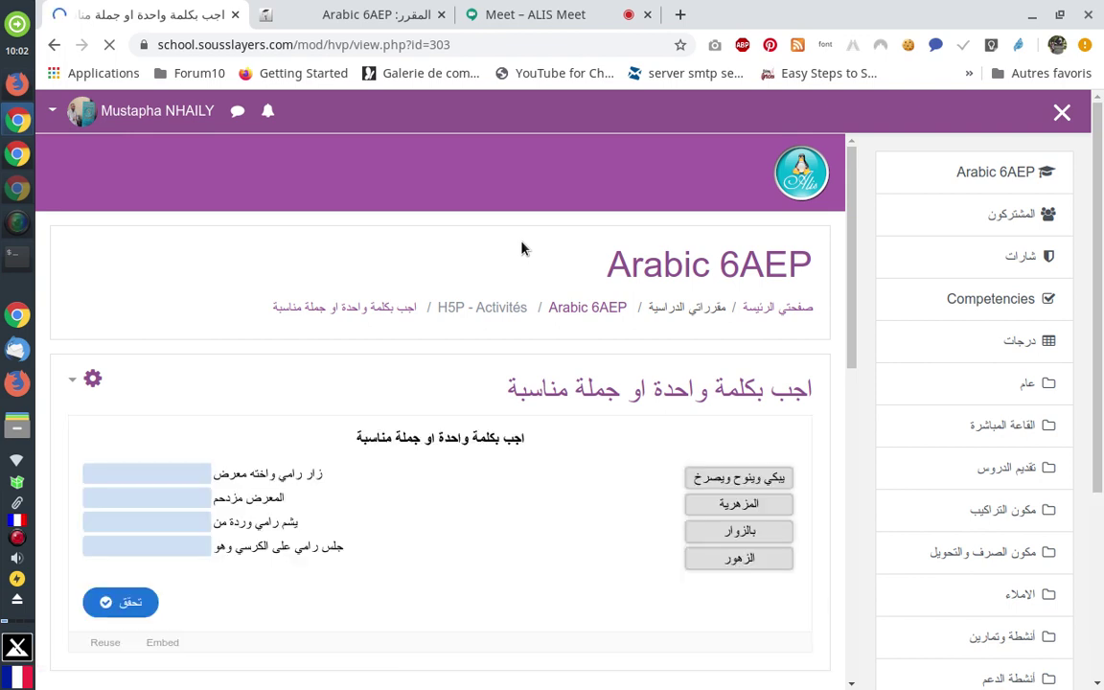
Step: Show the activity's Embed dialog, select the iframe code and close the dialog
scroll(522, 248, "down", 3)
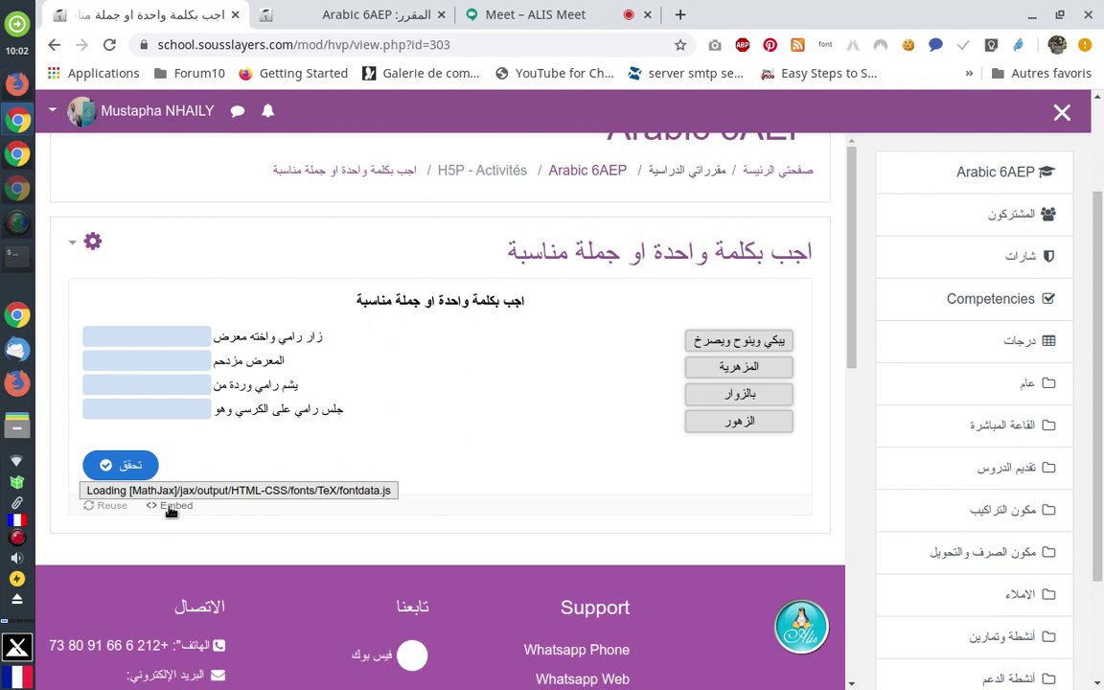
left_click(173, 506)
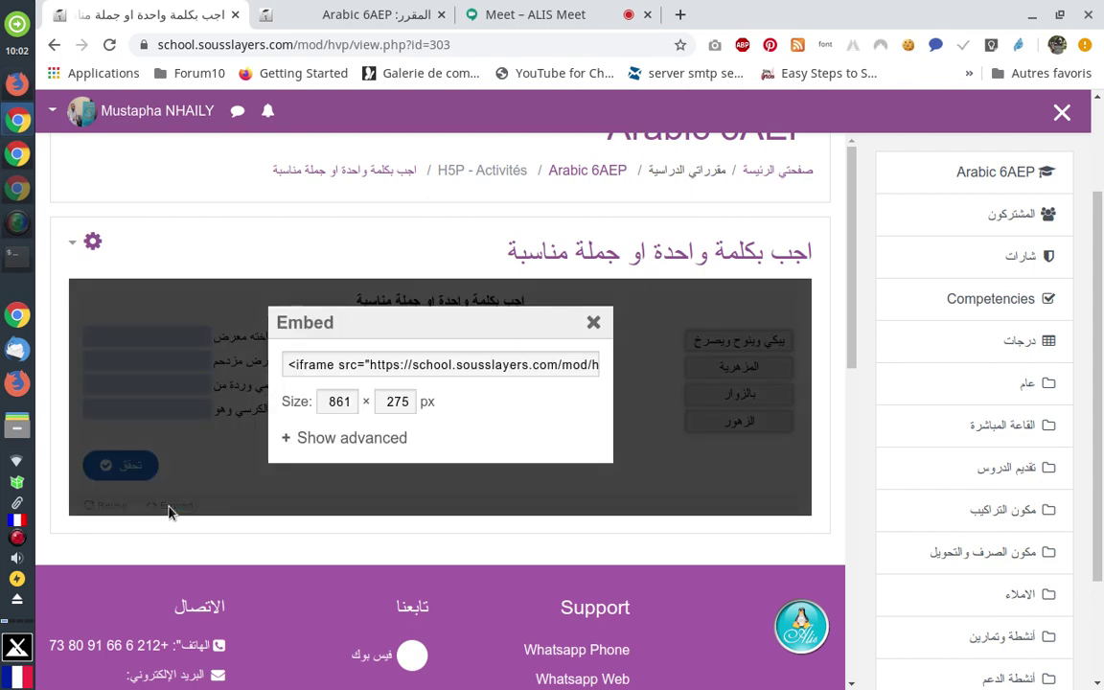
left_click(441, 366)
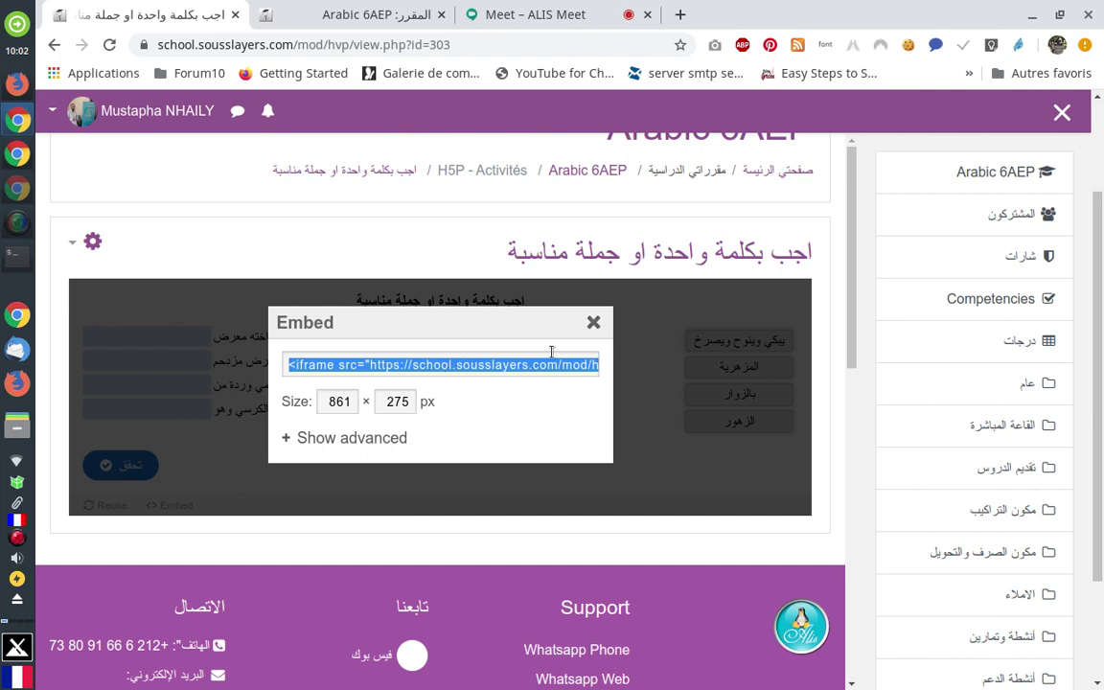
left_click(595, 326)
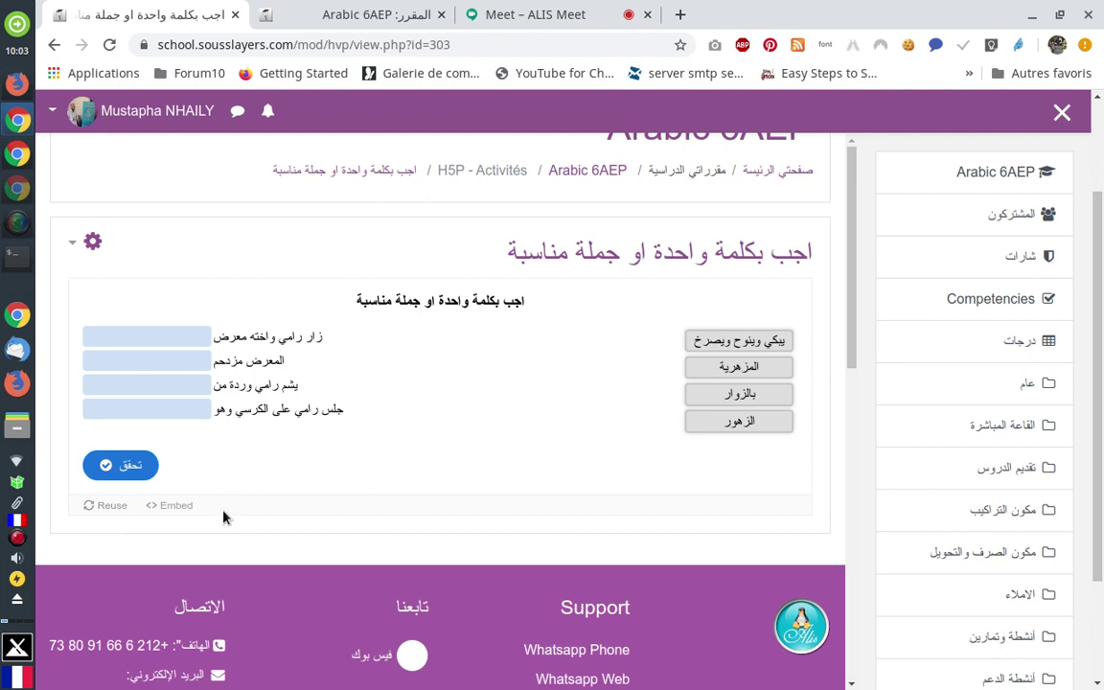
Step: View the activity's Reuse Content options, reopen its Embed dialog to select the iframe code, and close it
left_click(101, 508)
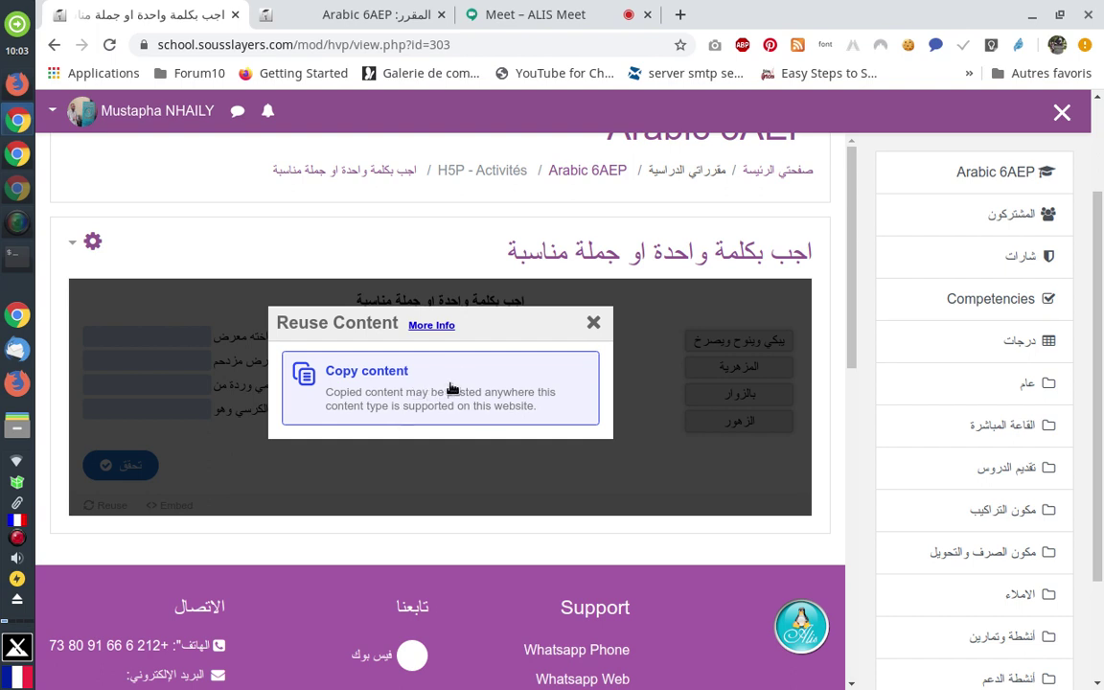
left_click(593, 322)
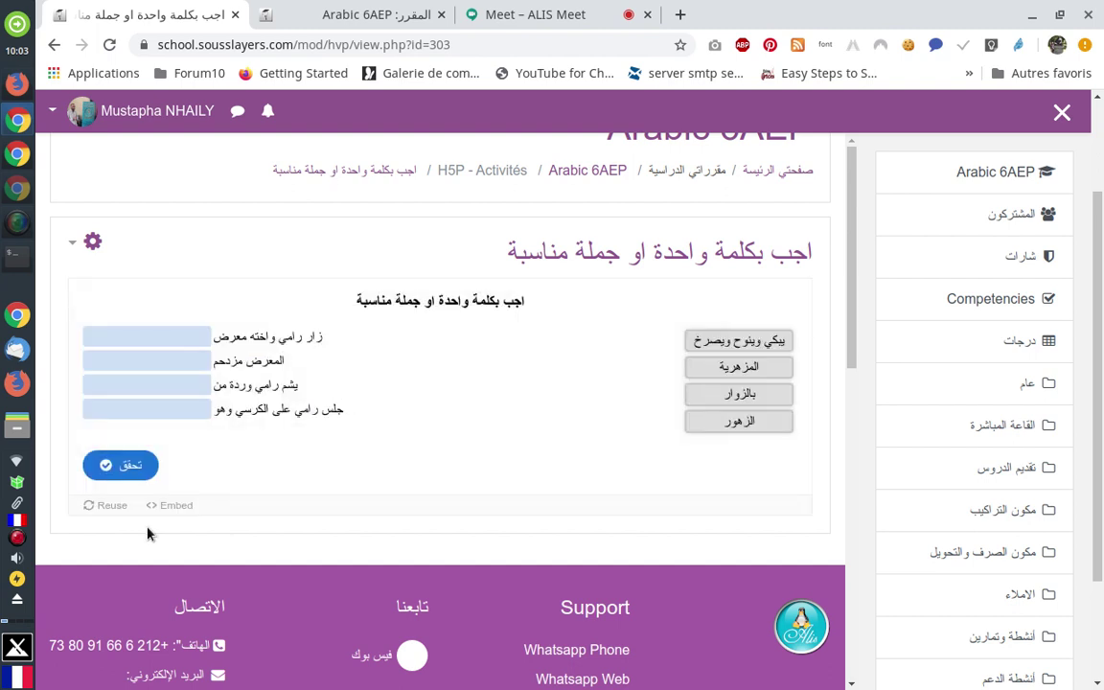
left_click(179, 507)
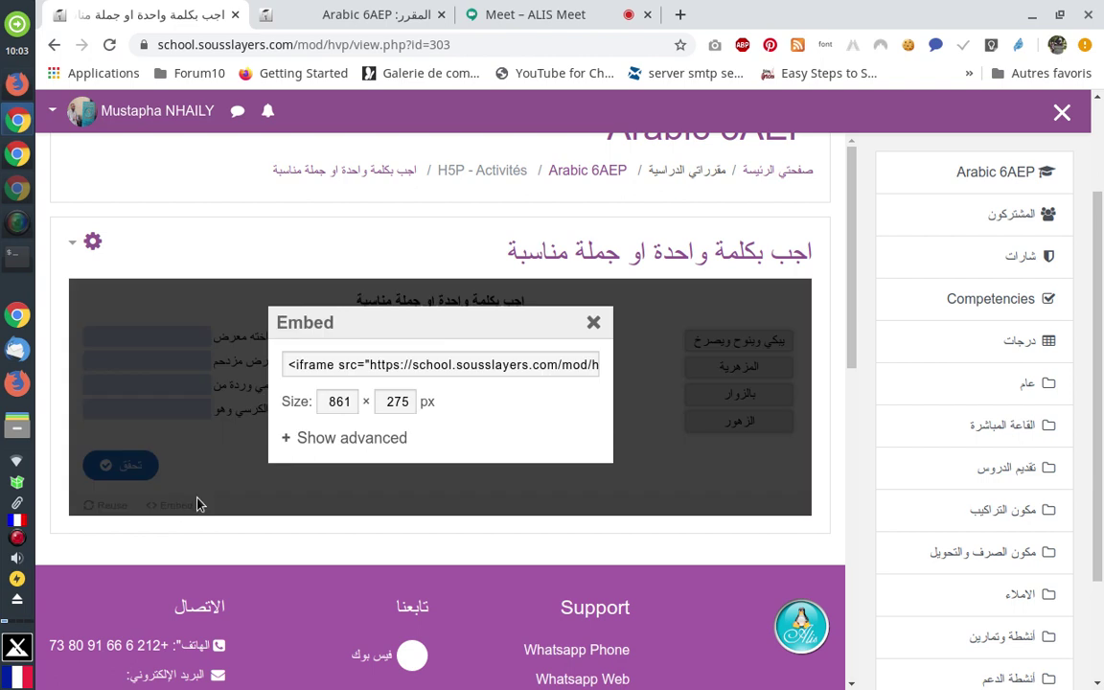
left_click(422, 364)
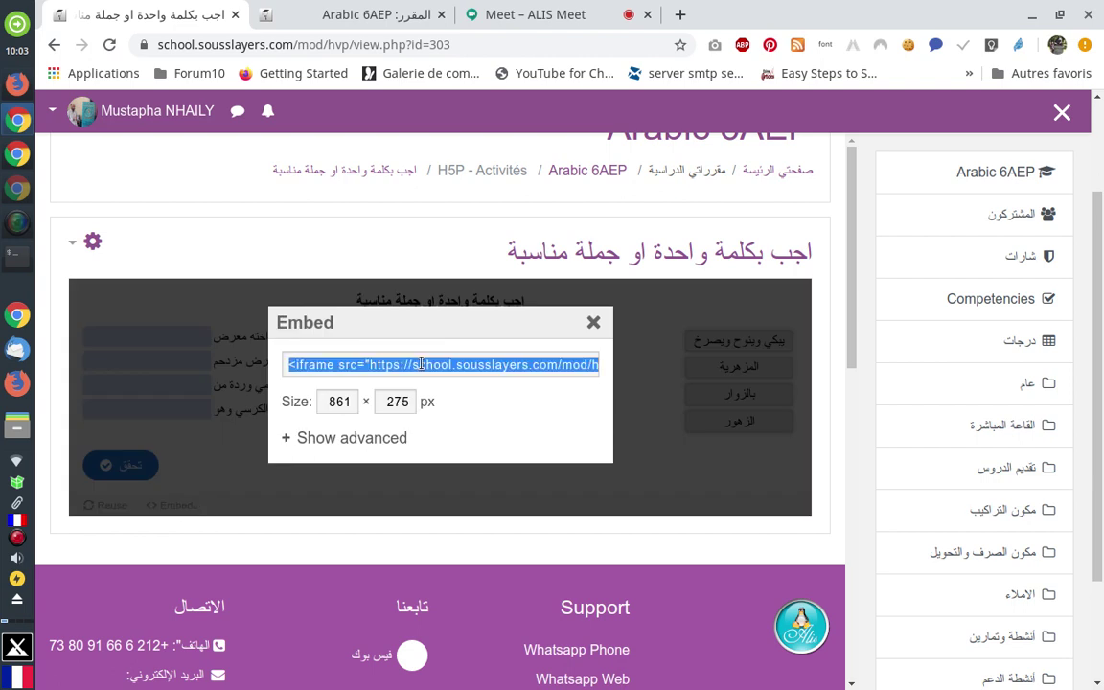
left_click(592, 323)
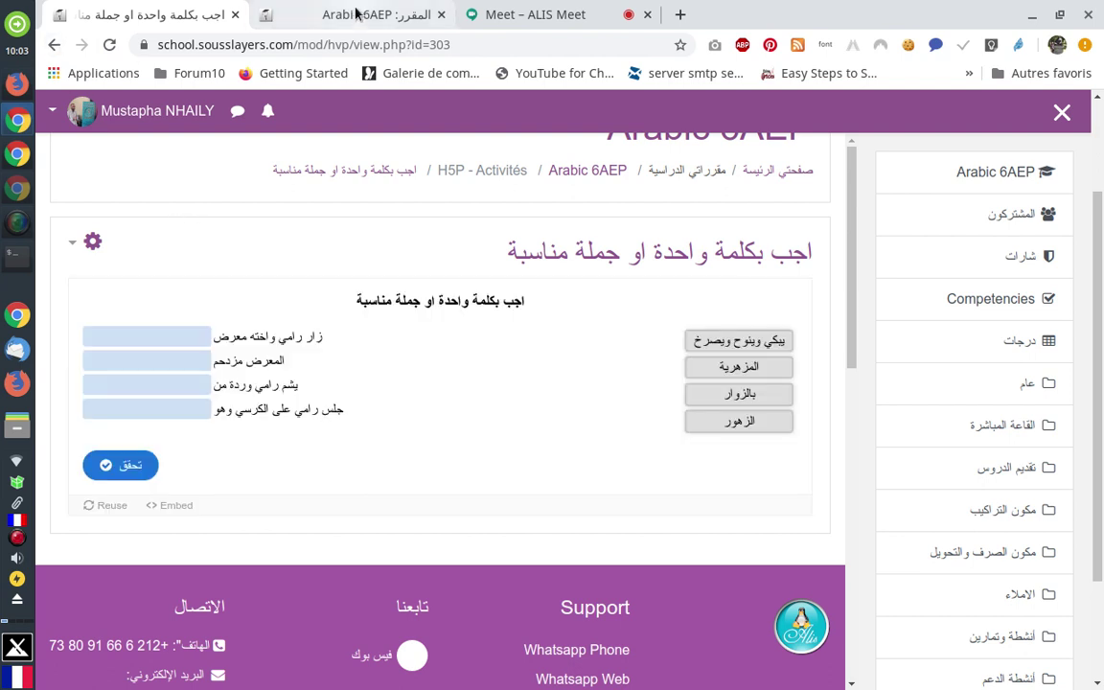
Step: In the other Arabic 6AEP browser tab, open the activity and resource chooser for the الاملاء section
left_click(355, 15)
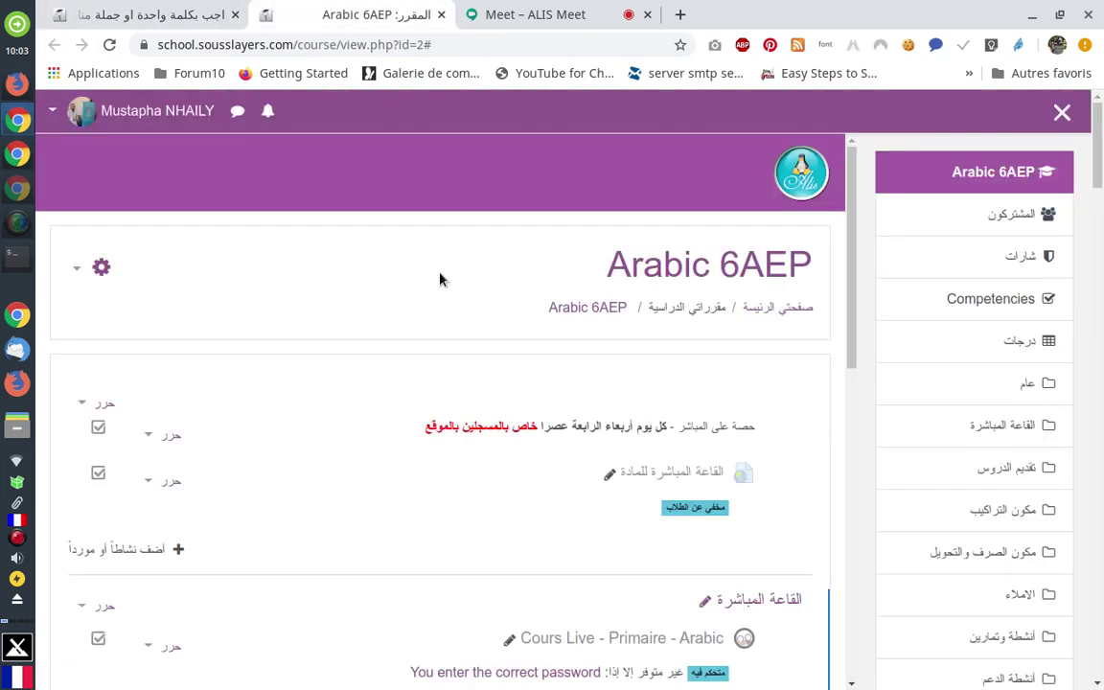
scroll(542, 390, "down", 3)
scroll(540, 391, "down", 8)
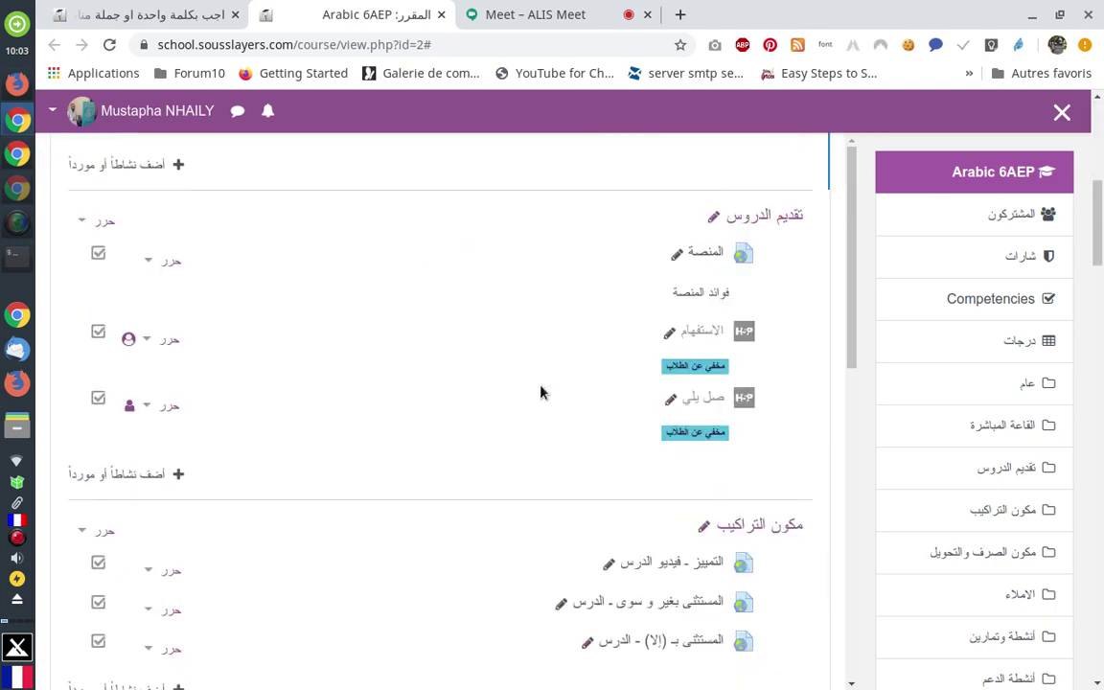
scroll(539, 390, "down", 4)
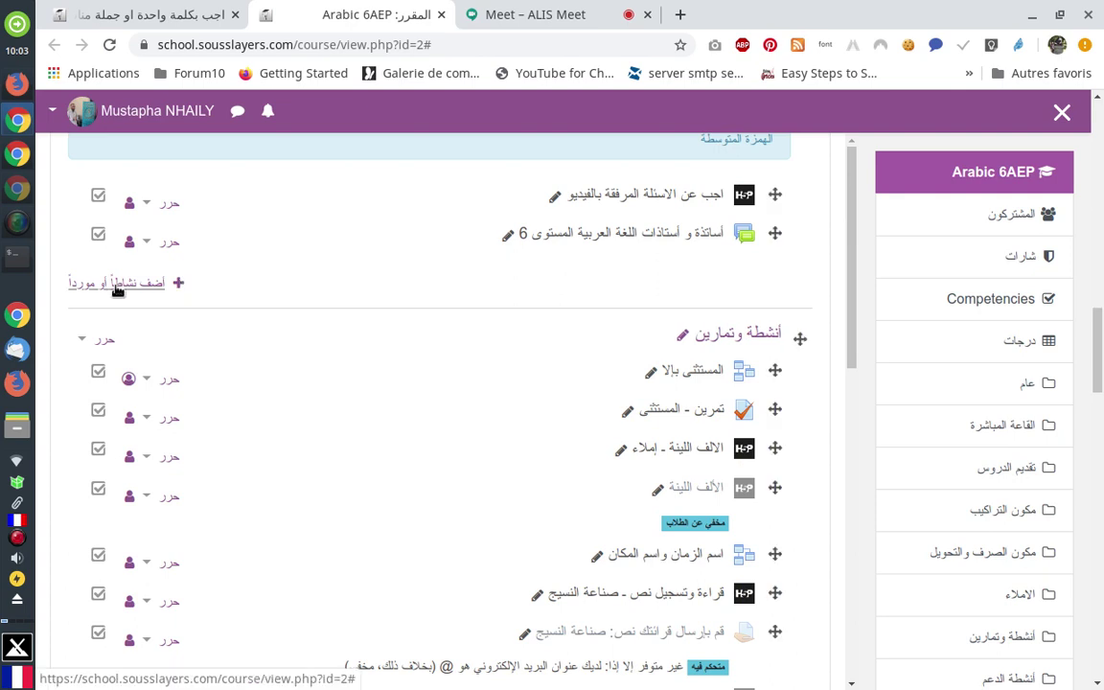
left_click(115, 287)
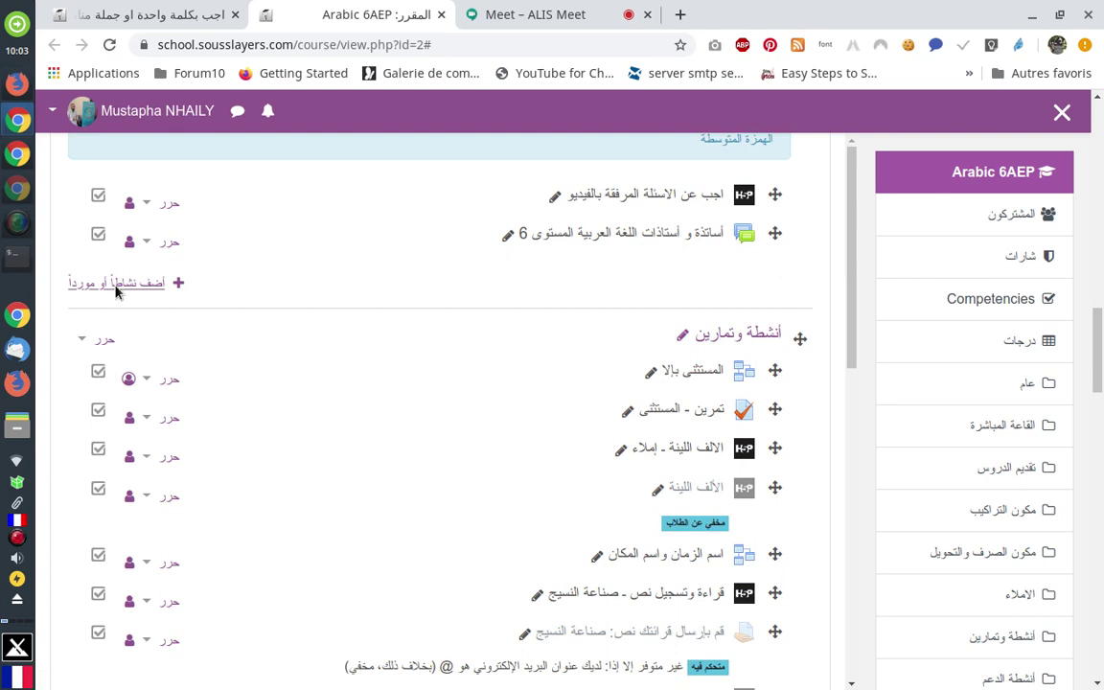
Step: Choose the صفحة resource for the الاملاء section and open its creation form at the name and content fields
scroll(781, 500, "down", 3)
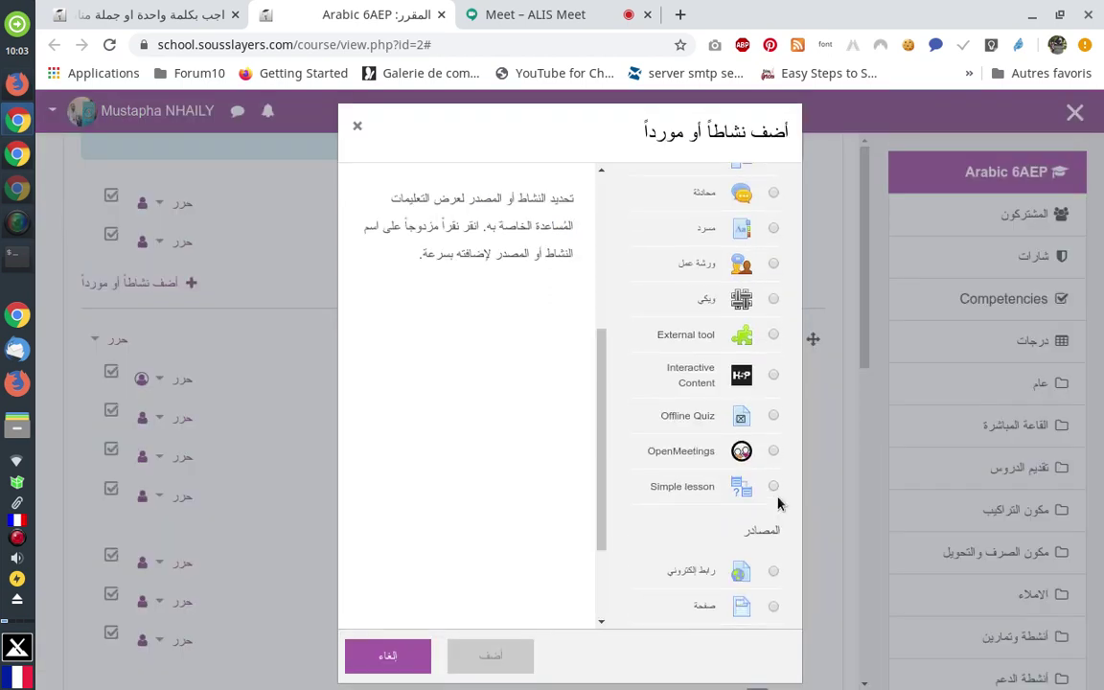
scroll(777, 510, "down", 1)
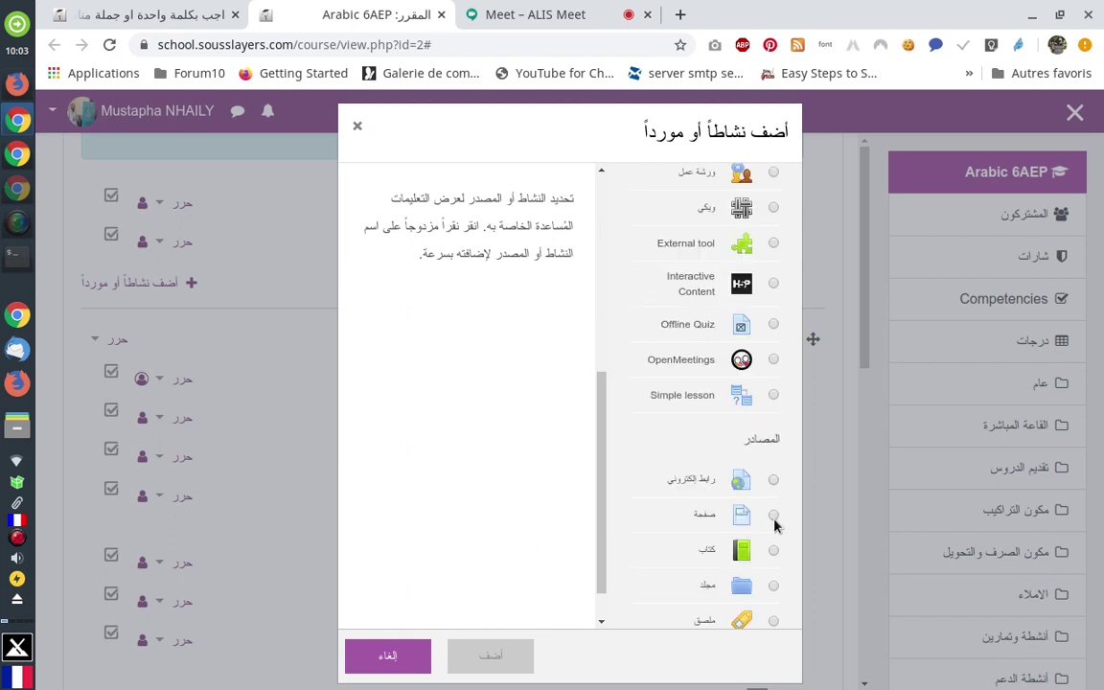
left_click(776, 522)
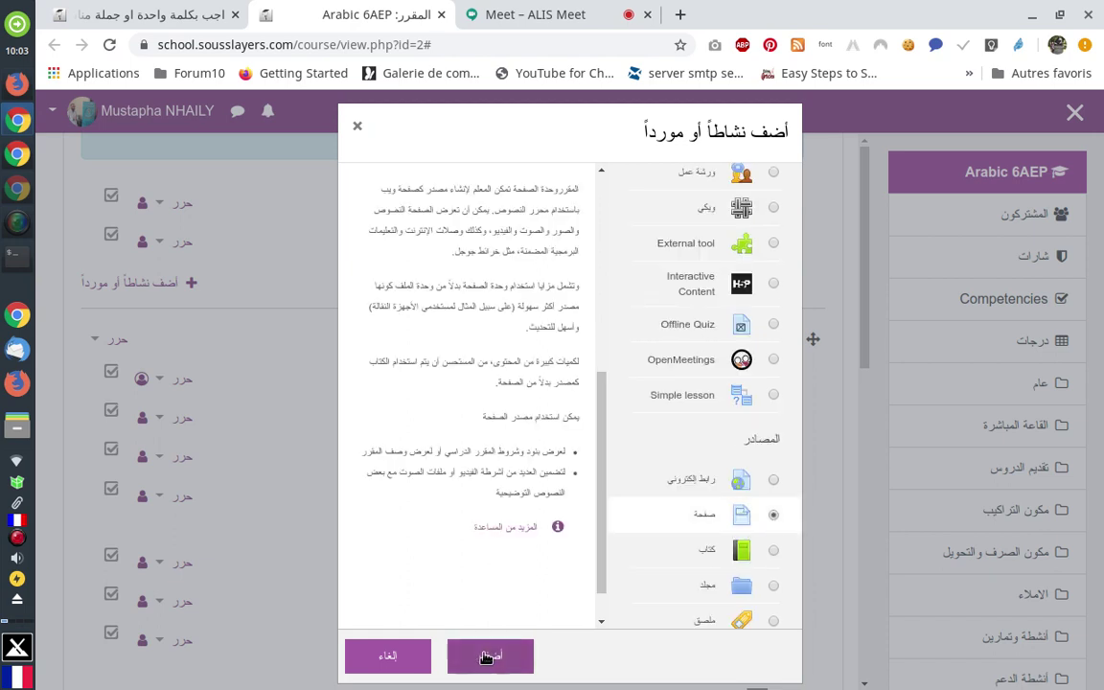
key("Return")
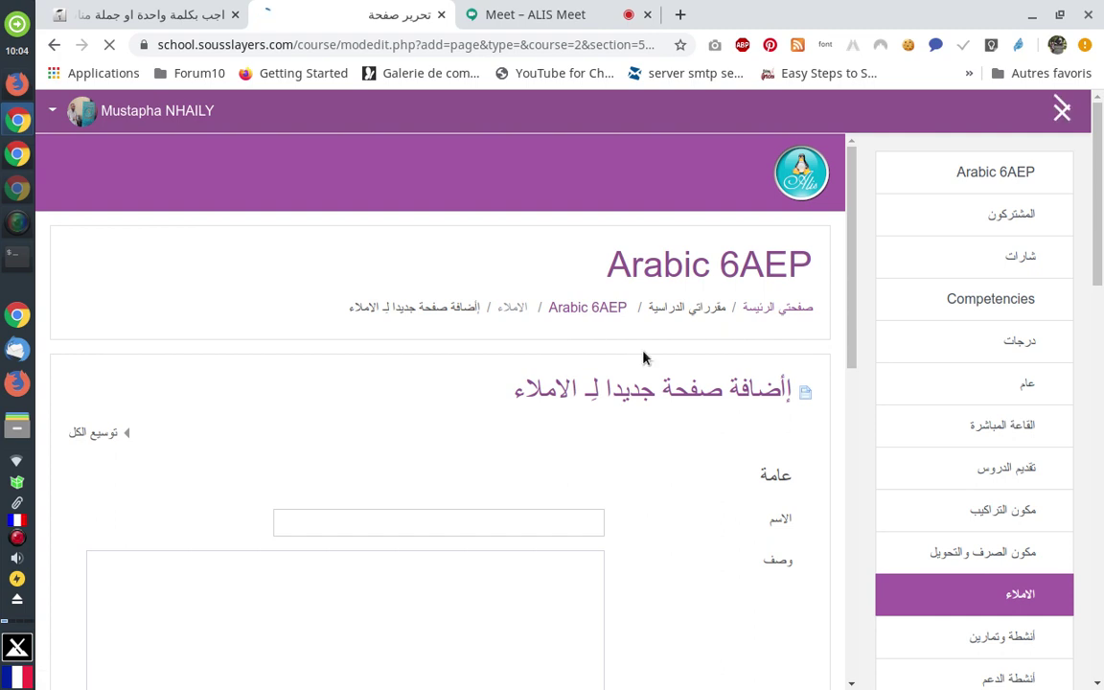
scroll(677, 362, "down", 3)
scroll(676, 363, "down", 1)
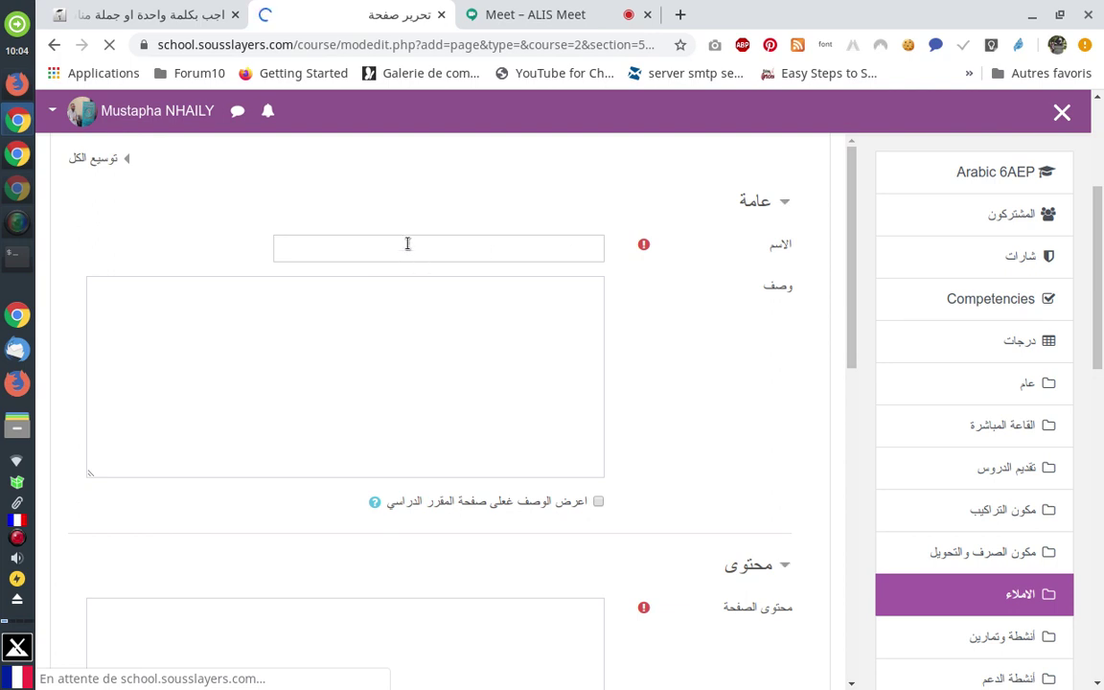
Step: Place the cursor in the محتوى الصفحة field of the new page form and reload the form
scroll(675, 355, "down", 2)
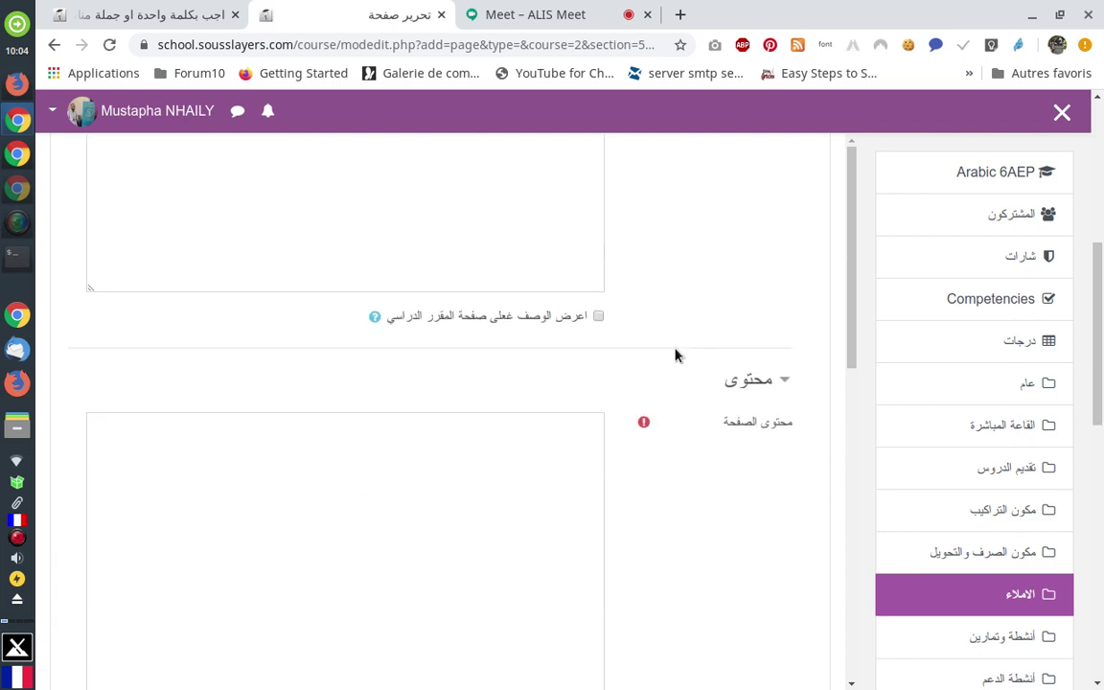
scroll(532, 348, "down", 2)
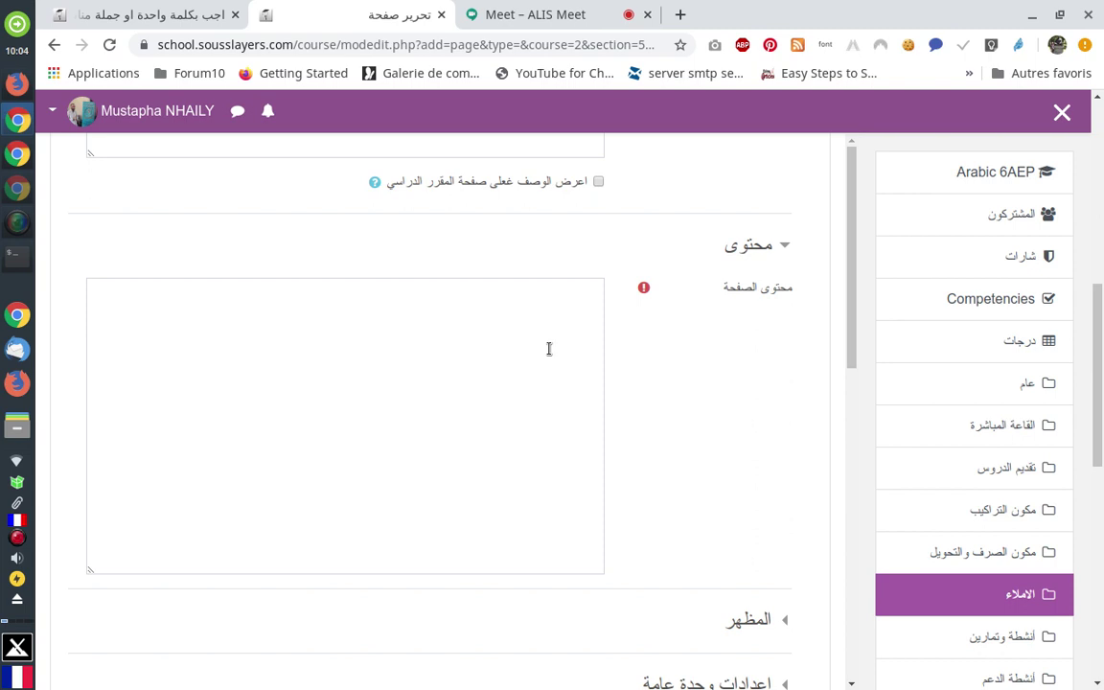
left_click(549, 349)
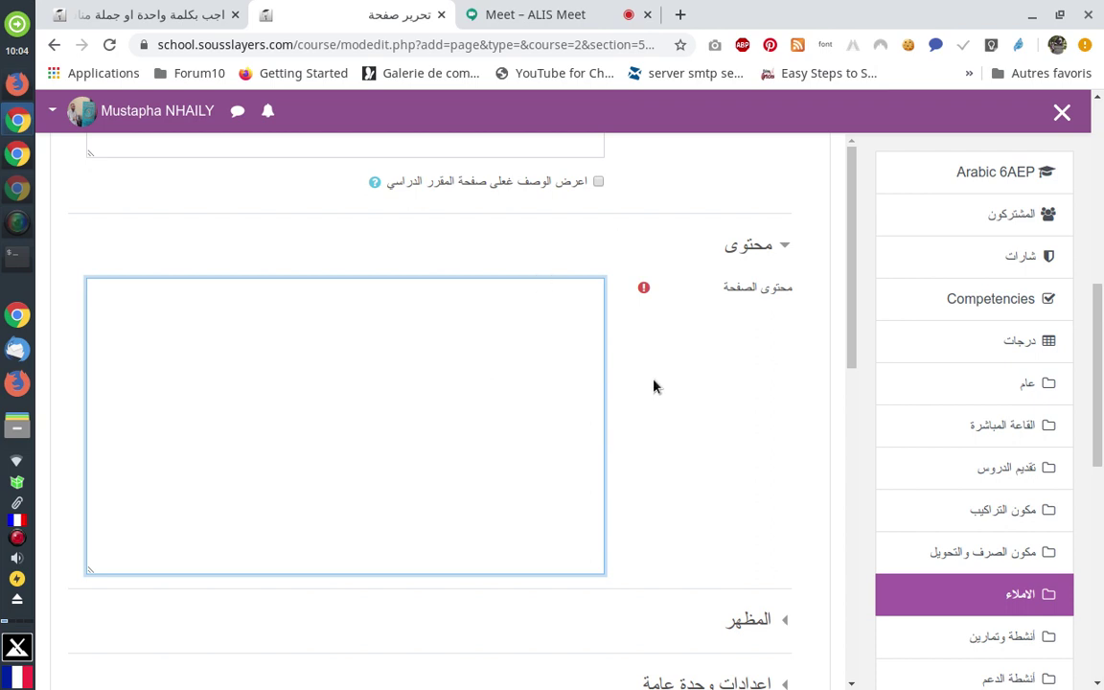
scroll(653, 385, "down", 1)
scroll(654, 386, "up", 1)
left_click(110, 46)
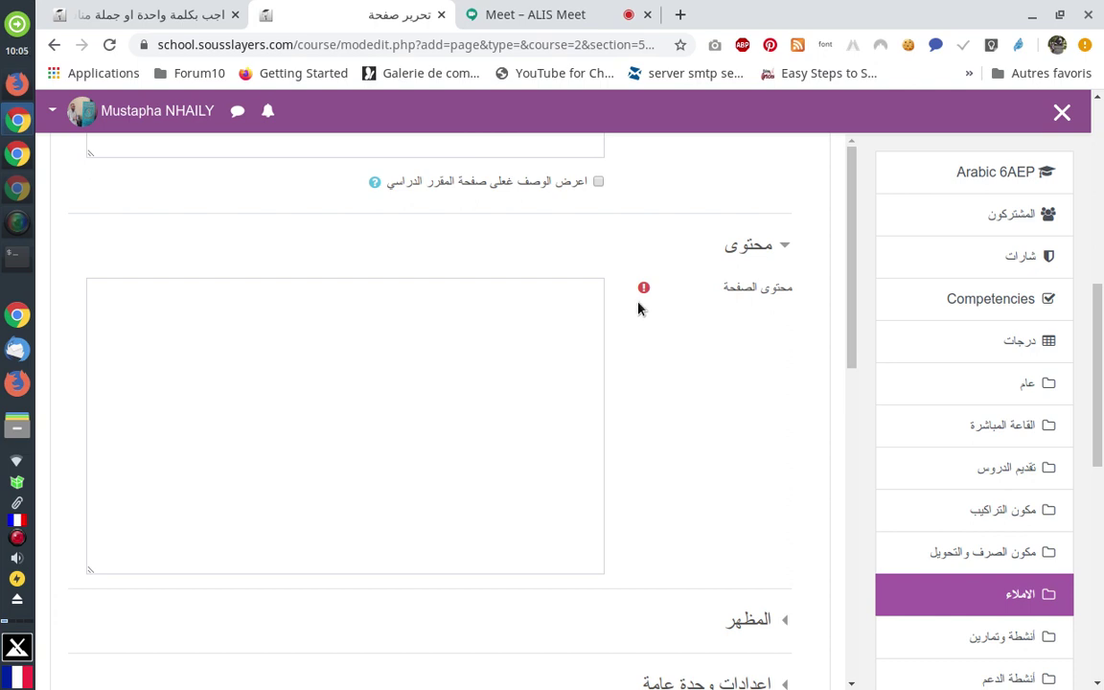
Step: View the Embed dialog of the H5P activity in the other browser tab, close it and return to the page form
left_click(168, 21)
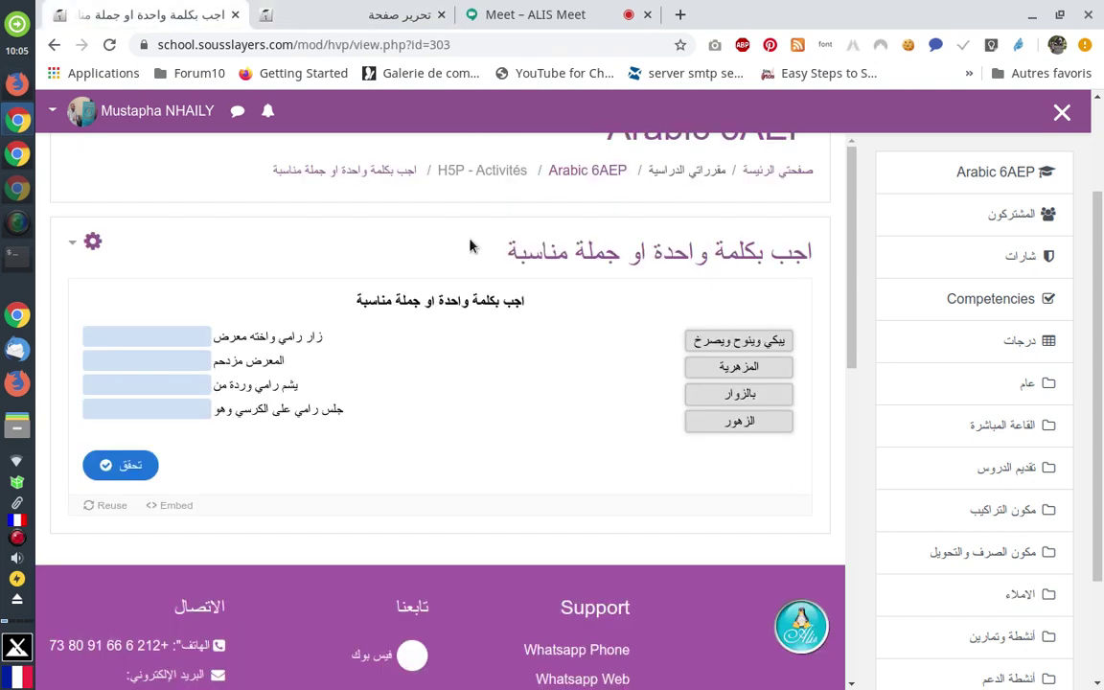
left_click(169, 507)
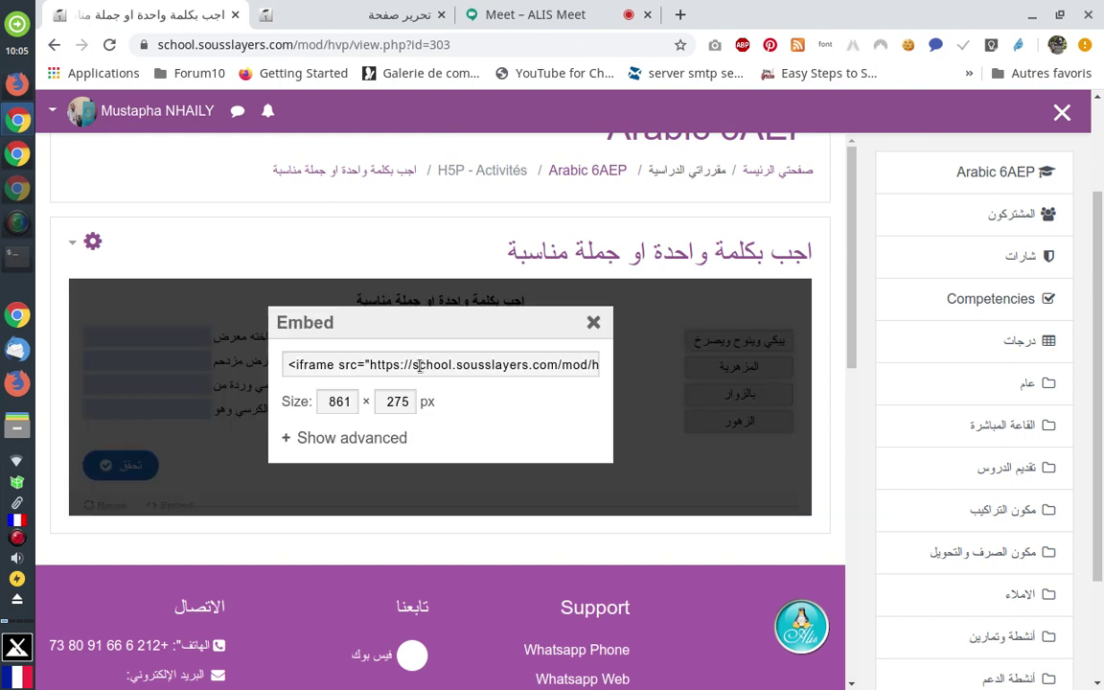
left_click(592, 323)
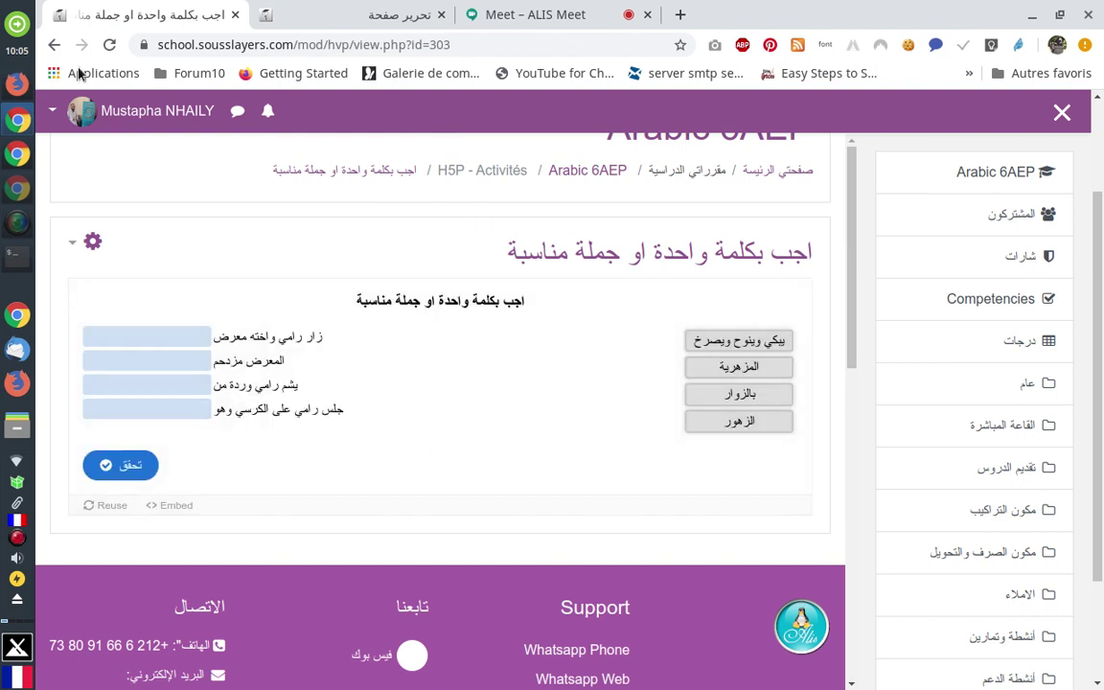
left_click(390, 18)
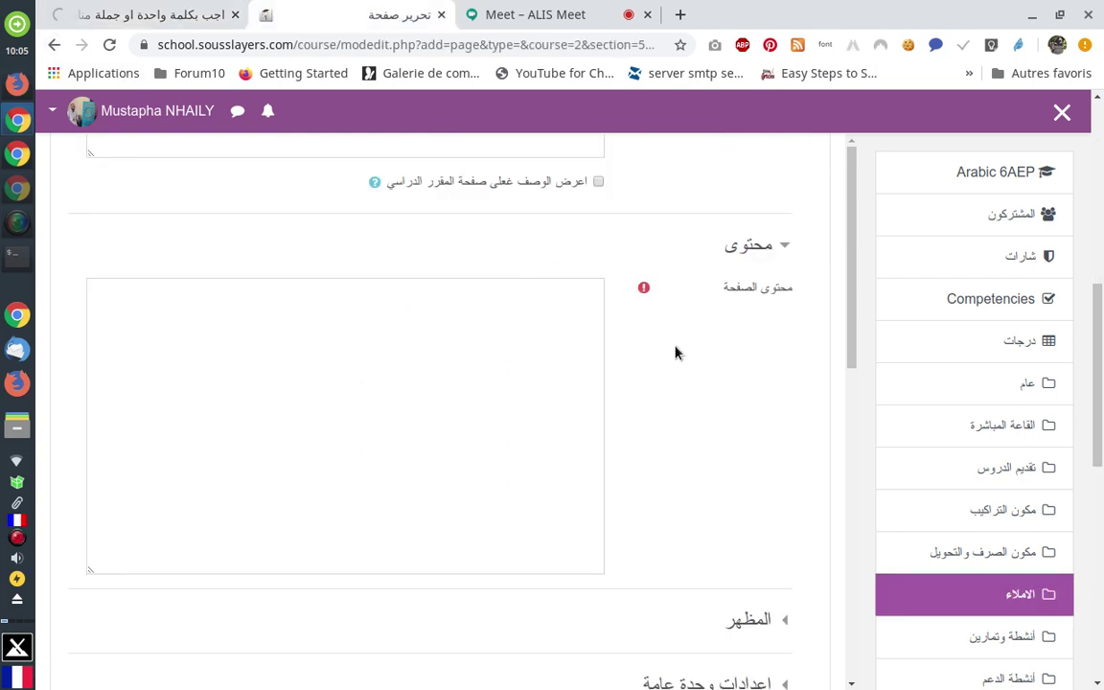
Step: Collapse and re-expand the محتوى section, place the cursor in its content field and reload the page form
scroll(675, 353, "down", 4)
scroll(675, 353, "up", 3)
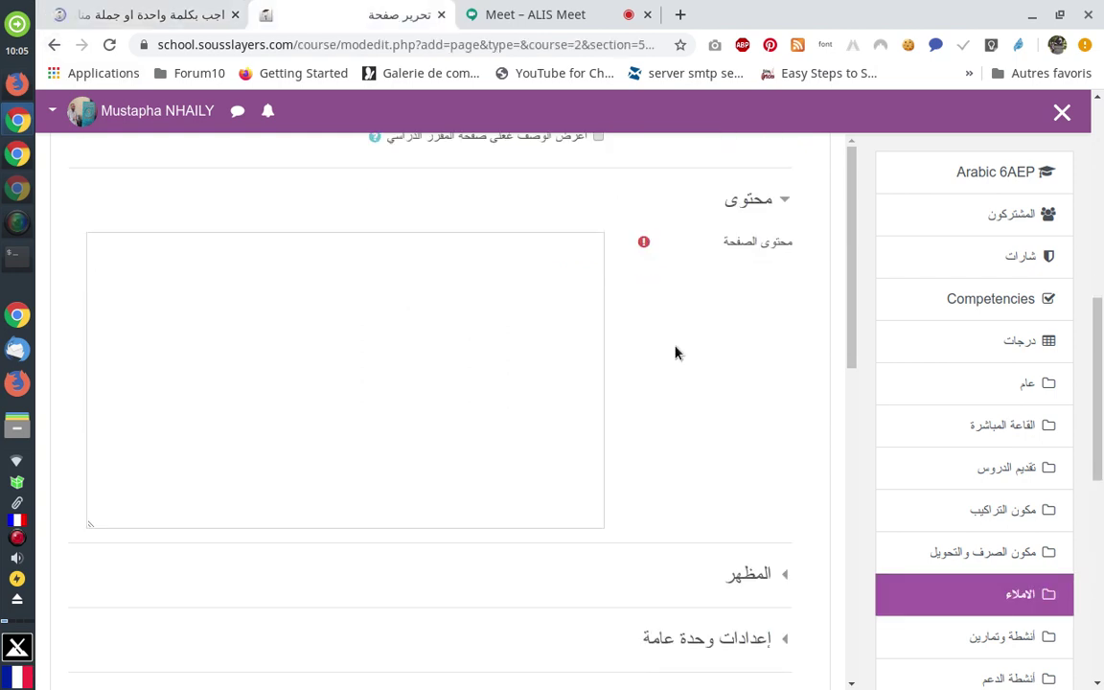
left_click(439, 269)
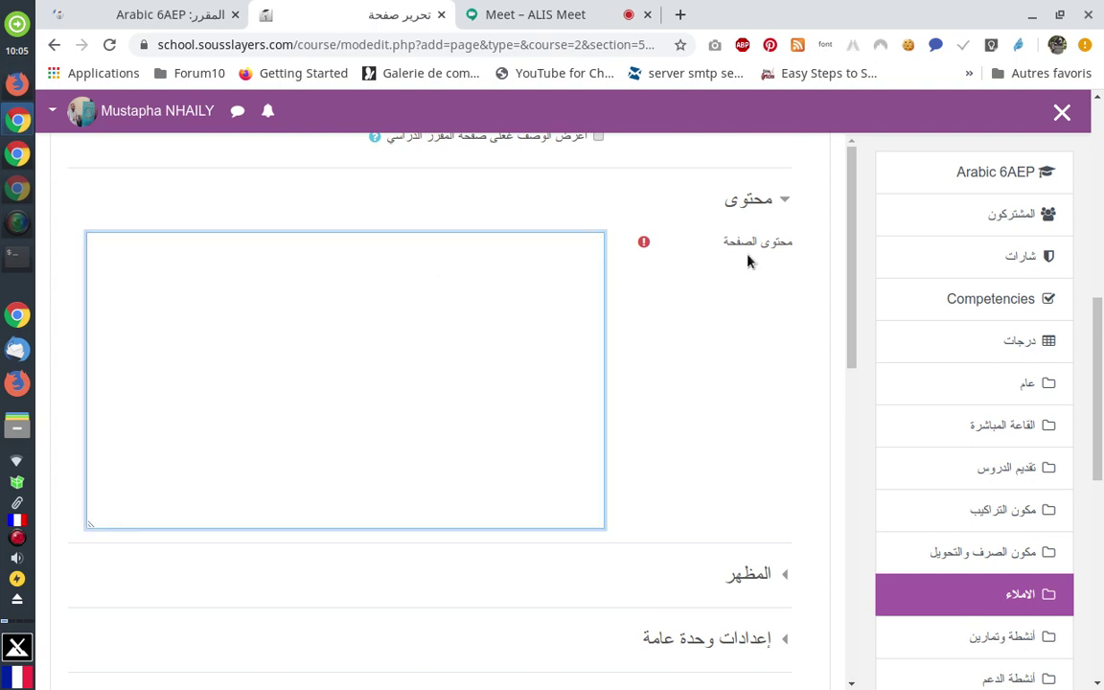
left_click(784, 202)
left_click(785, 202)
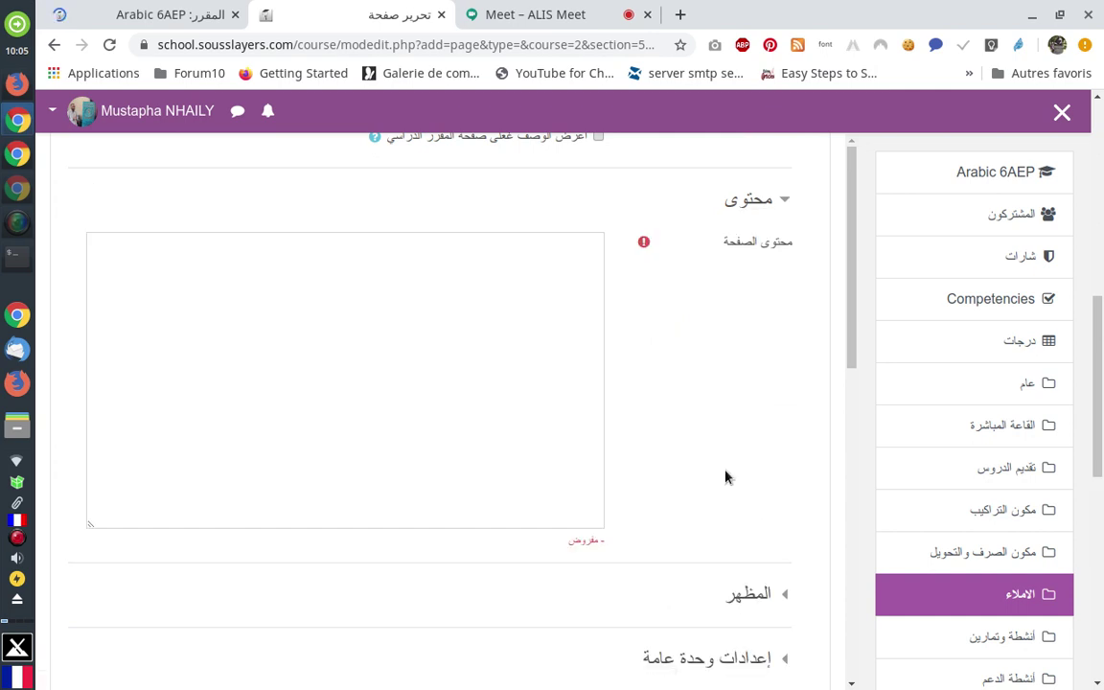
scroll(725, 476, "down", 1)
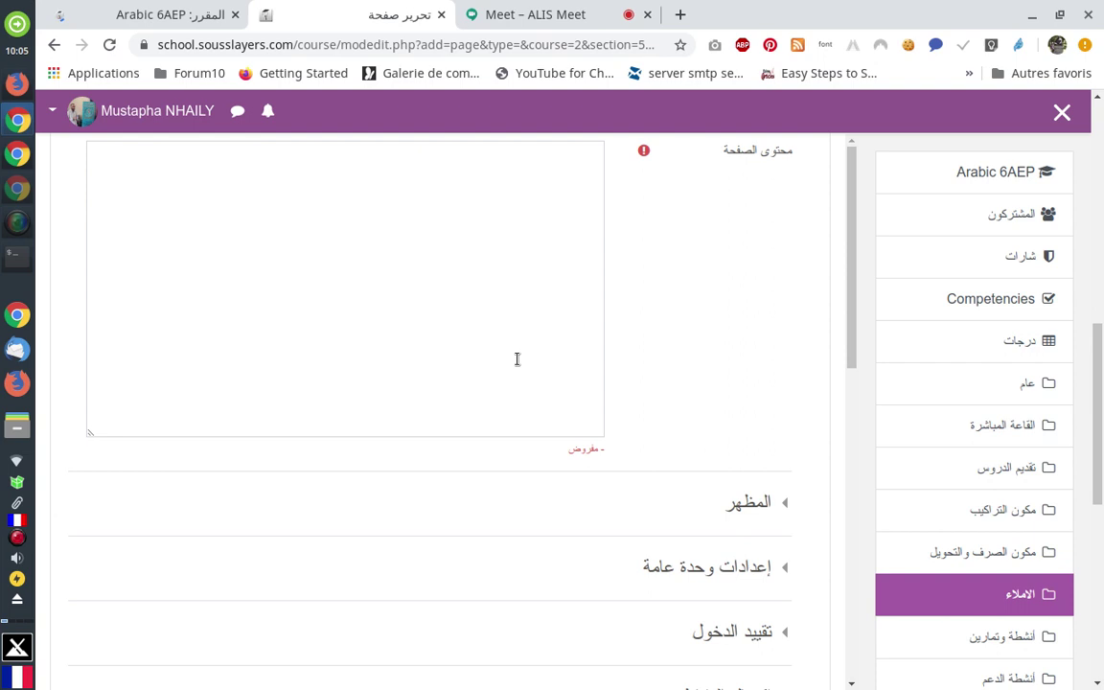
left_click(221, 187)
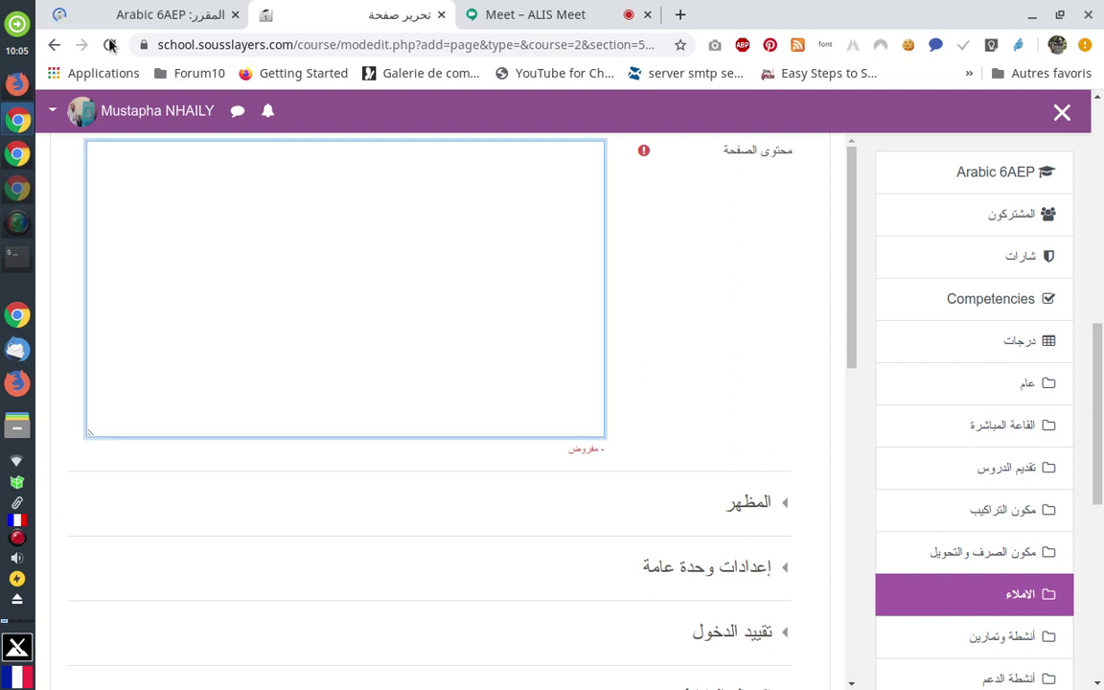
left_click(166, 15)
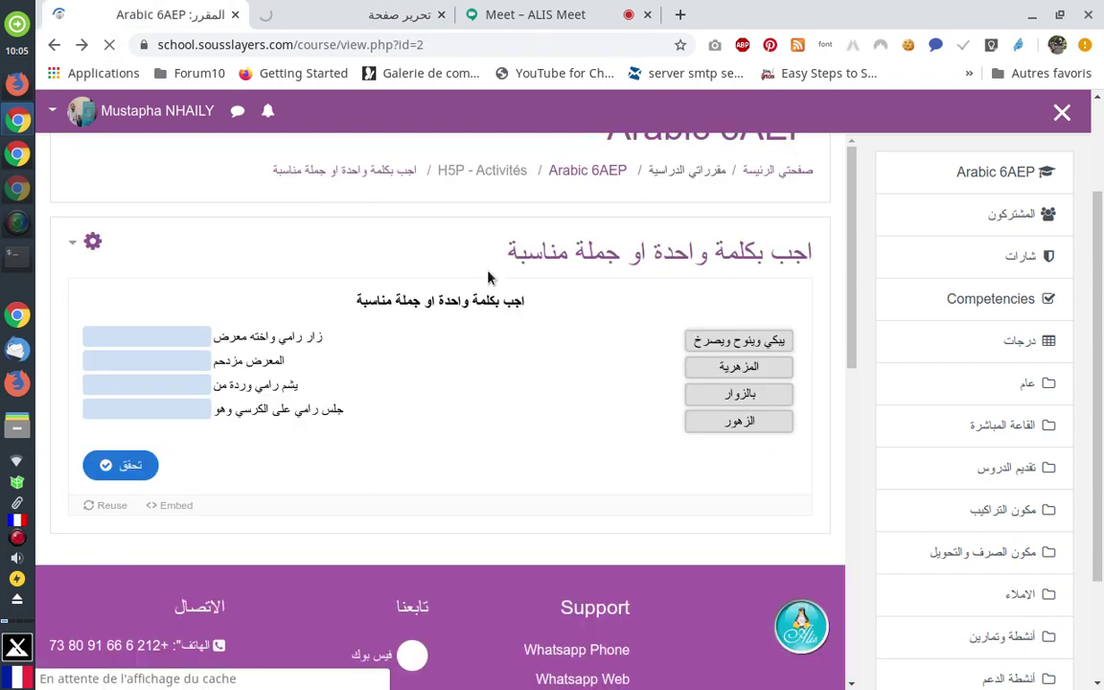
left_click(379, 23)
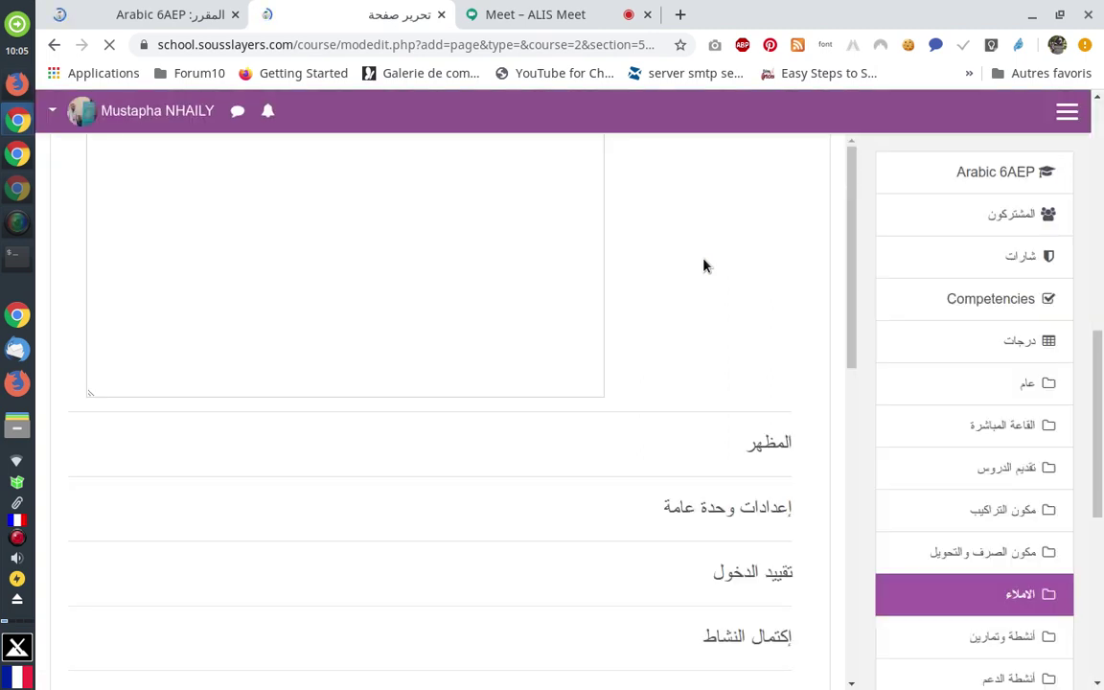
Step: Expand the full formatting toolbar of the محتوى الصفحة editor
scroll(608, 267, "up", 1)
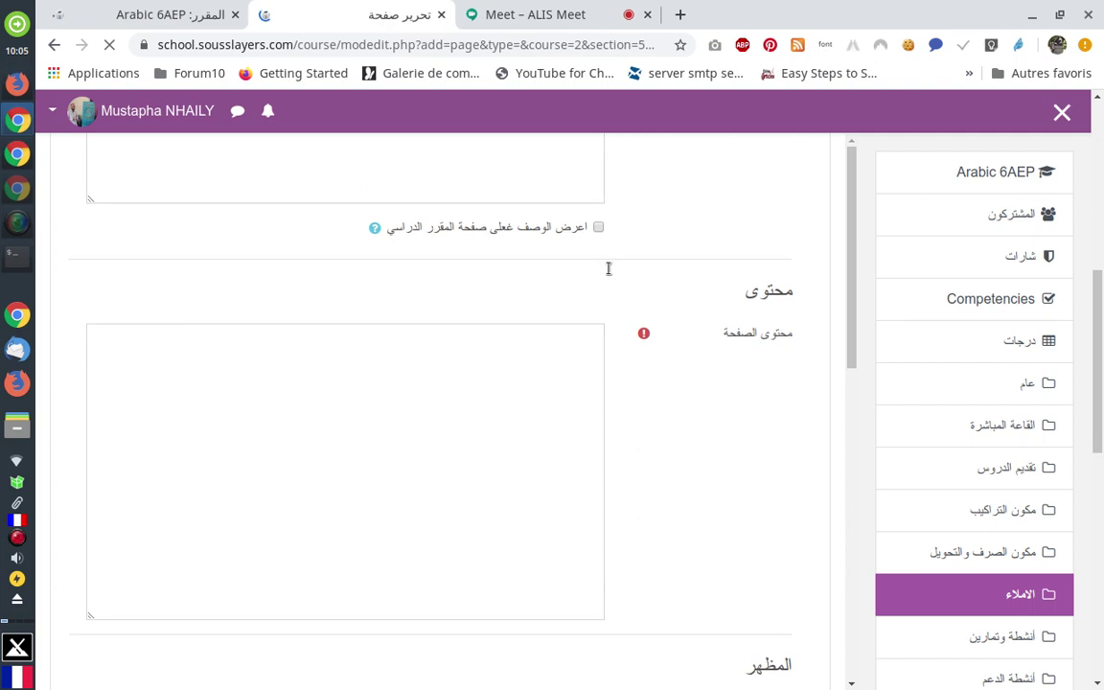
scroll(639, 263, "up", 2)
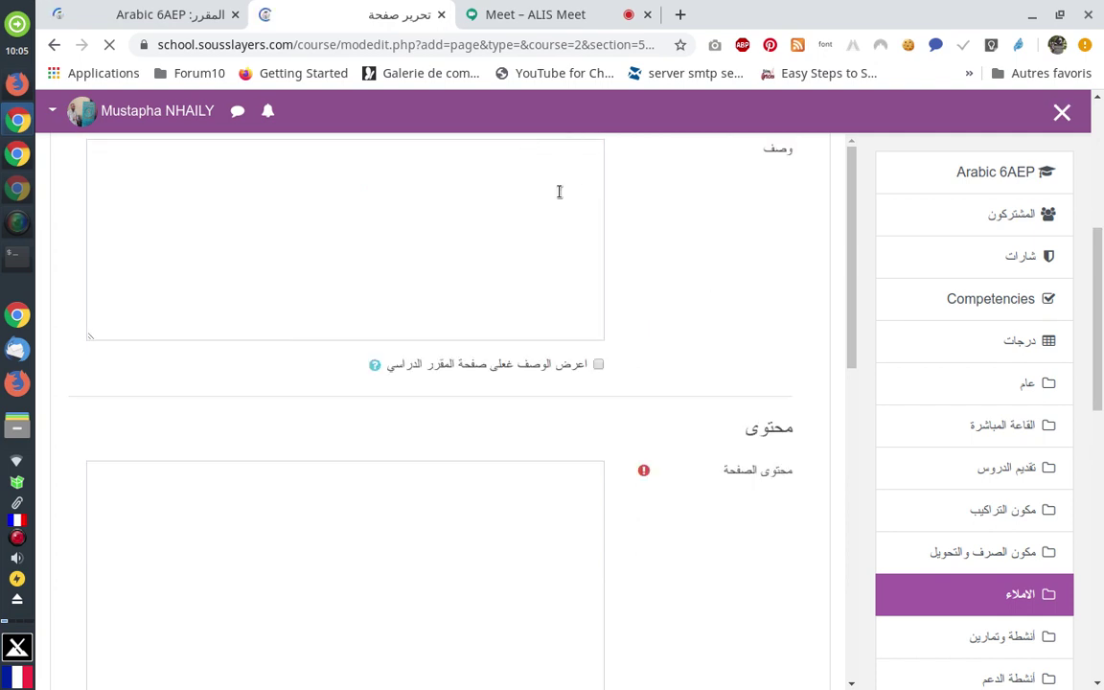
scroll(657, 246, "down", 1)
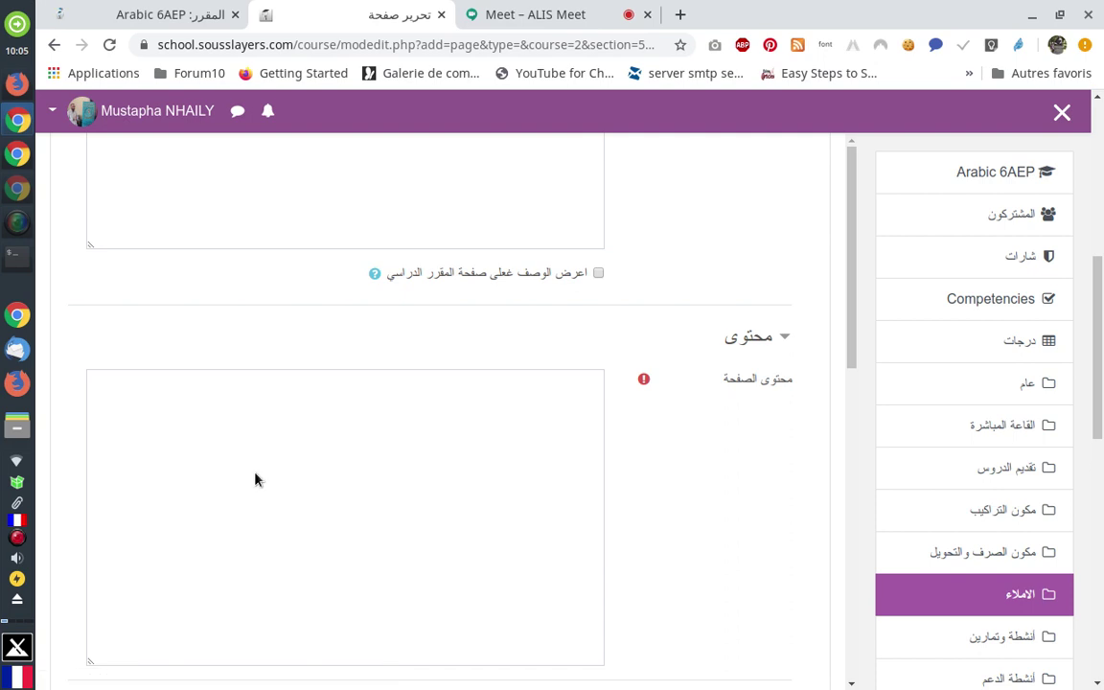
scroll(664, 436, "down", 1)
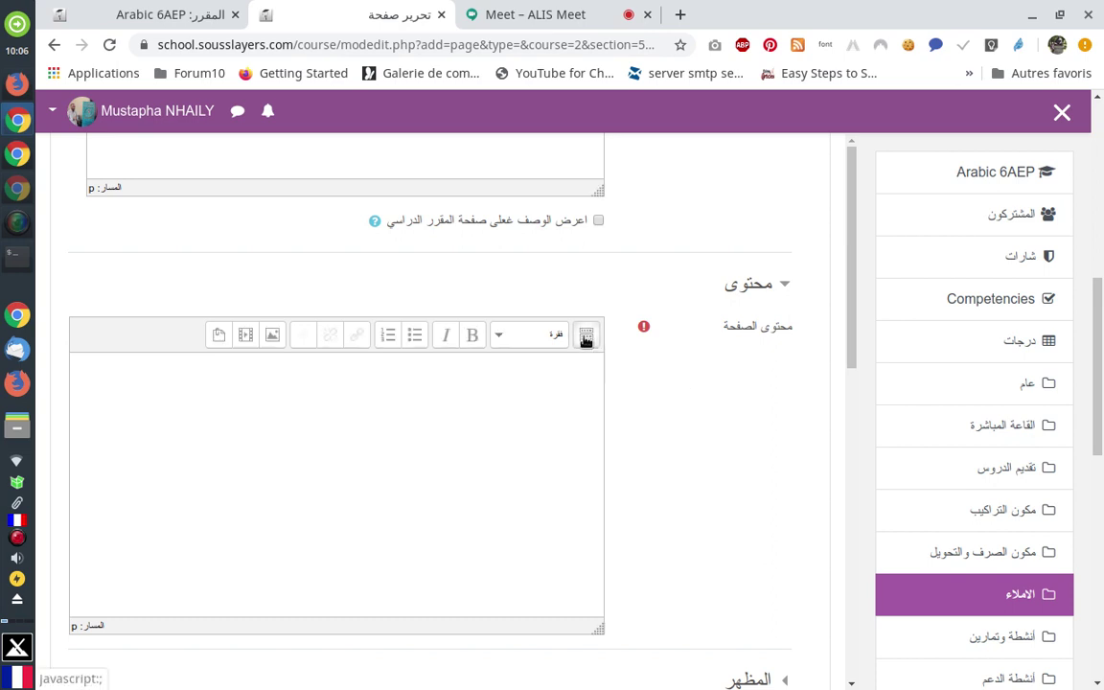
left_click(587, 337)
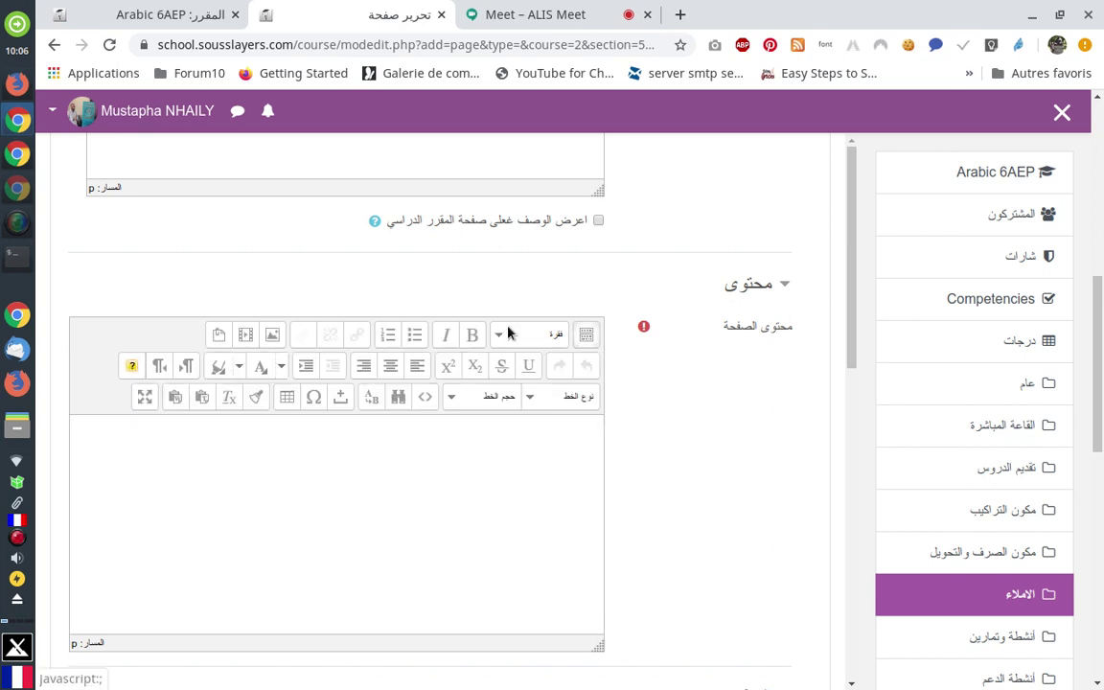
scroll(485, 379, "down", 1)
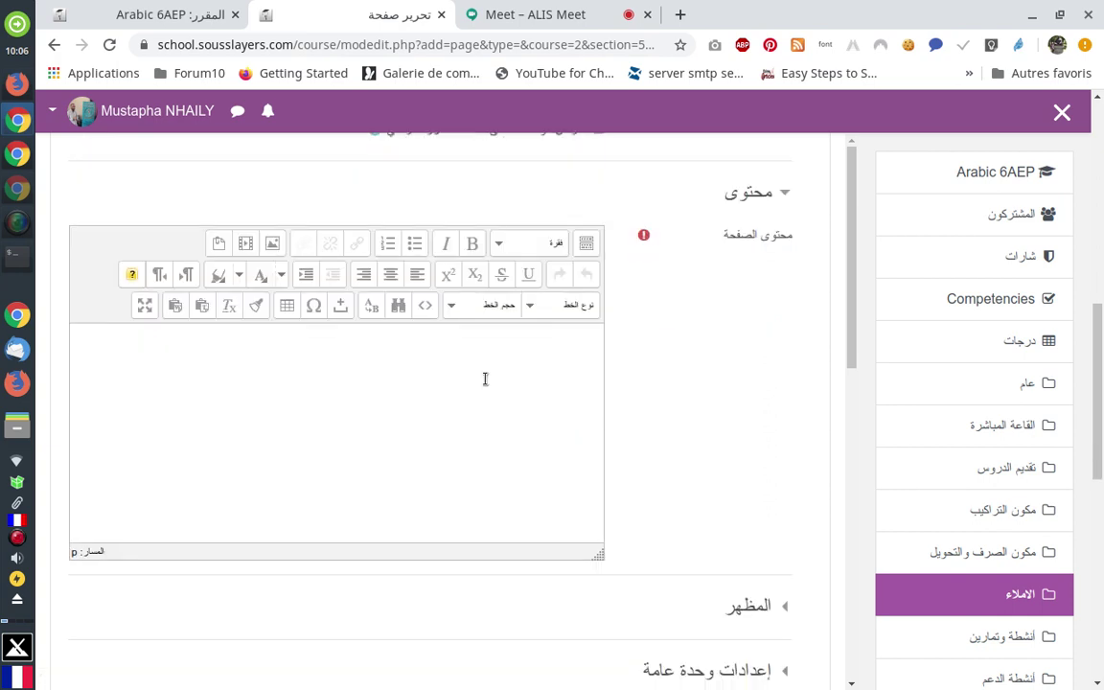
Step: Set the page content to right-to-left direction with right alignment, and switch the keyboard layout to Arabic
left_click(401, 347)
left_click(390, 274)
left_click(163, 278)
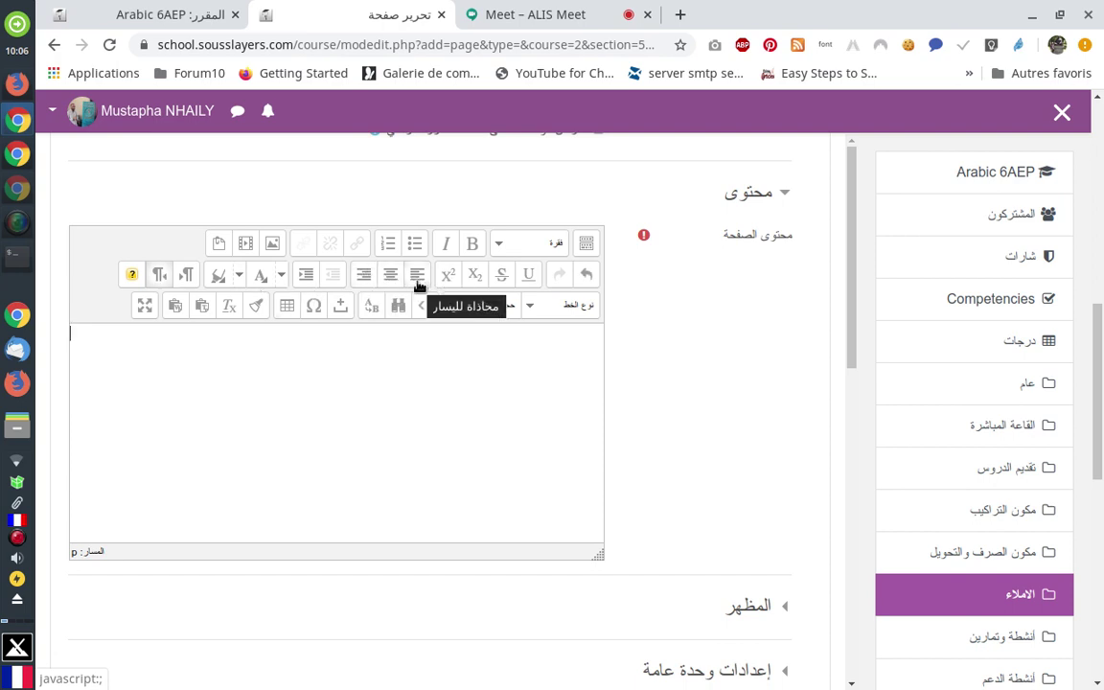
left_click(364, 276)
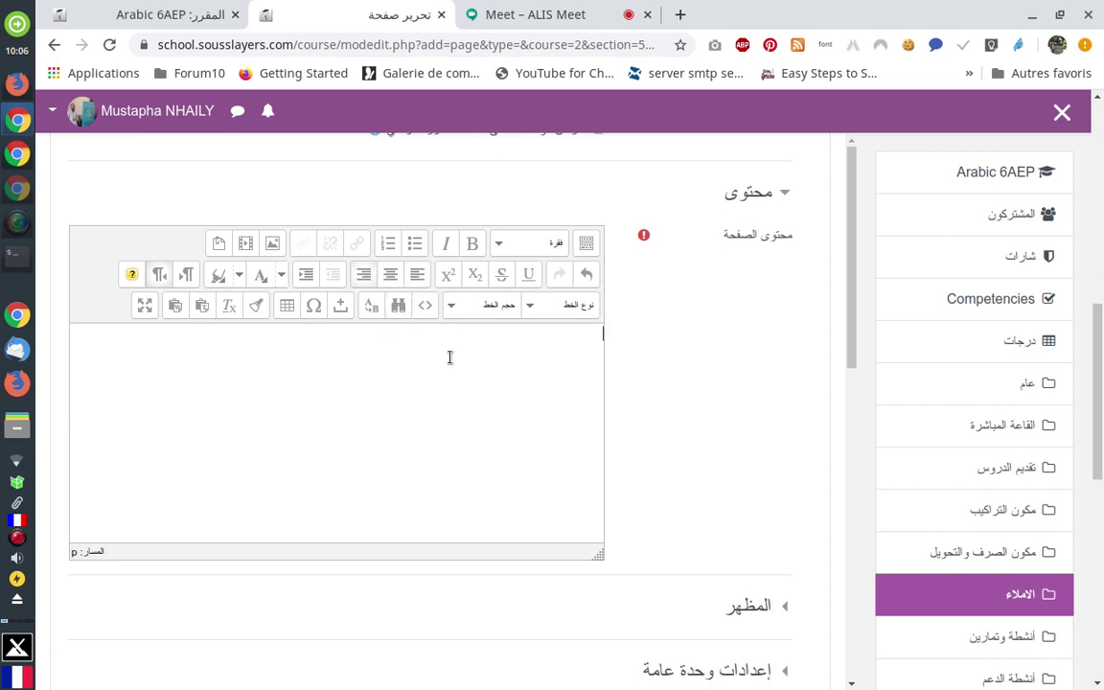
left_click(18, 524)
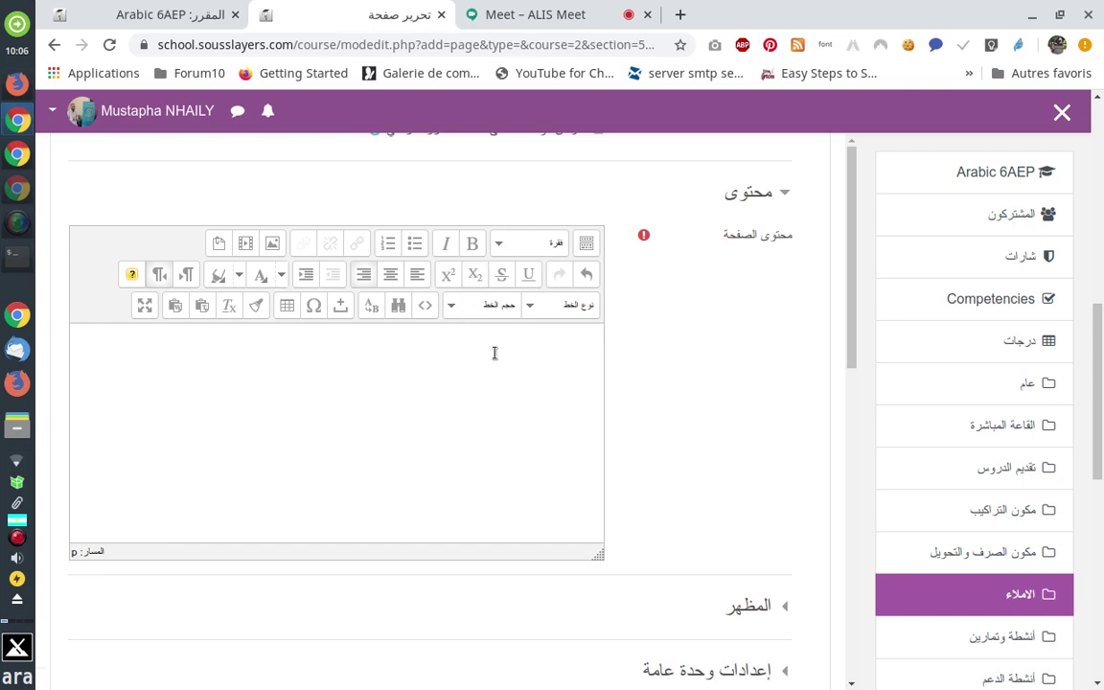
Step: Enter the headings تمرين 1 and تمرين 2 in the page content, leaving blank lines after each
scroll(570, 365, "down", 3)
scroll(570, 366, "up", 1)
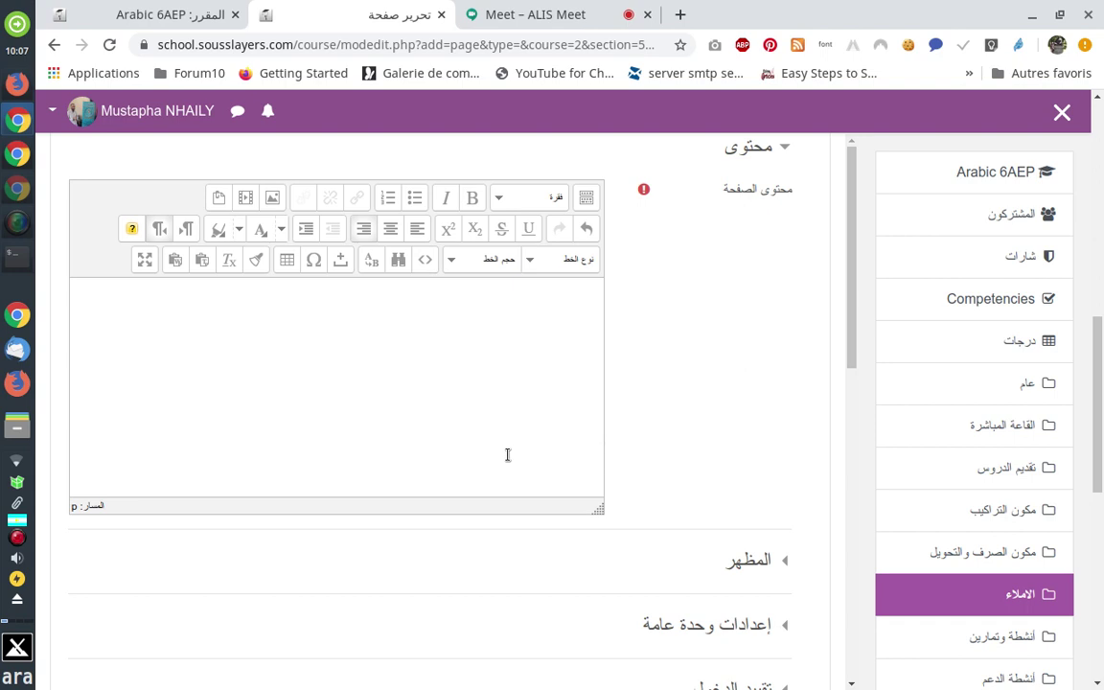
type("تمري")
type("ن ")
type("!")
key("BackSpace")
type("1")
key("Return")
key("Return")
key("Return")
type("تمرين")
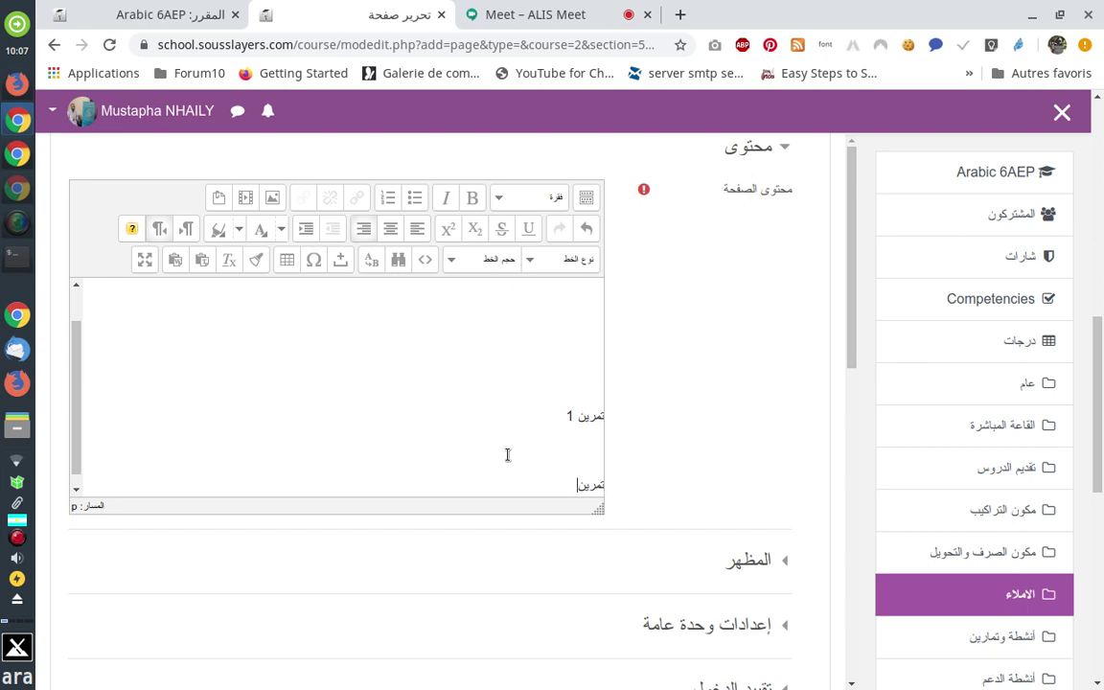
type(" 2")
key("Return")
key("Return")
left_click(426, 262)
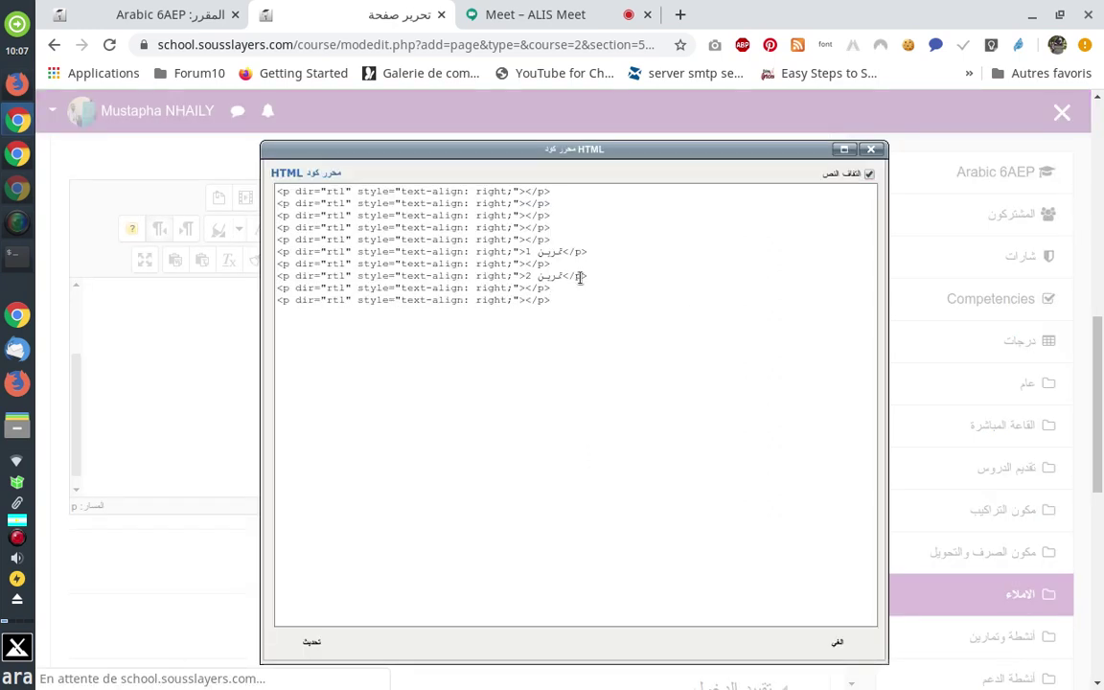
left_click_drag(587, 251, 267, 251)
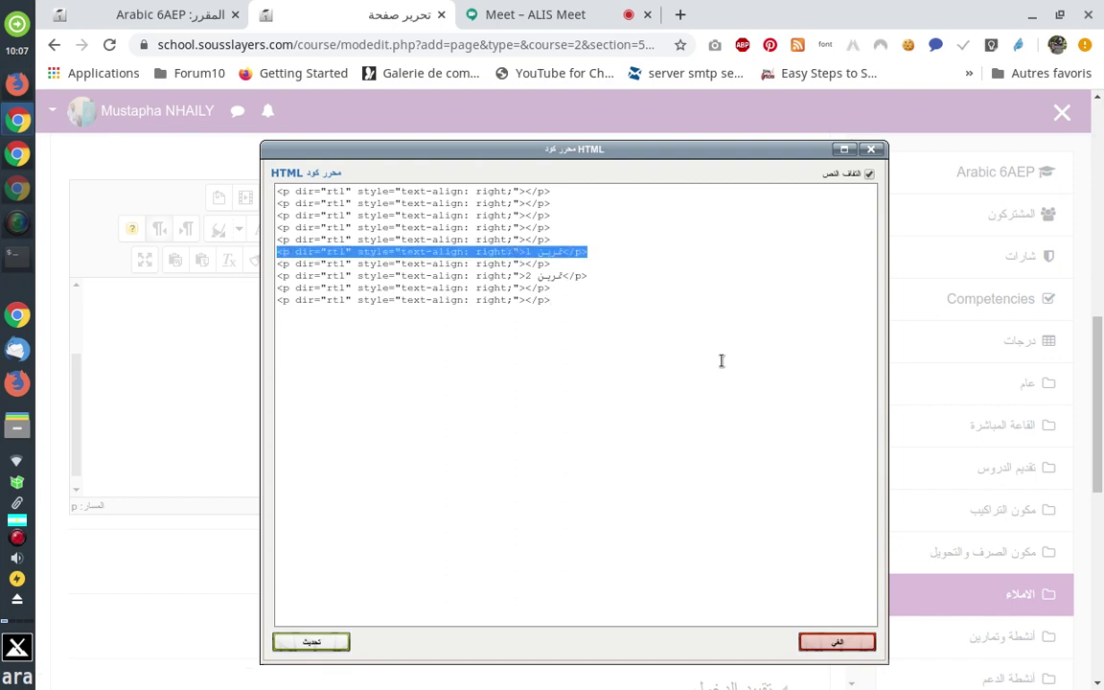
type("https://school.sousslayers.com/mod/openmeetings/view.php?id=20")
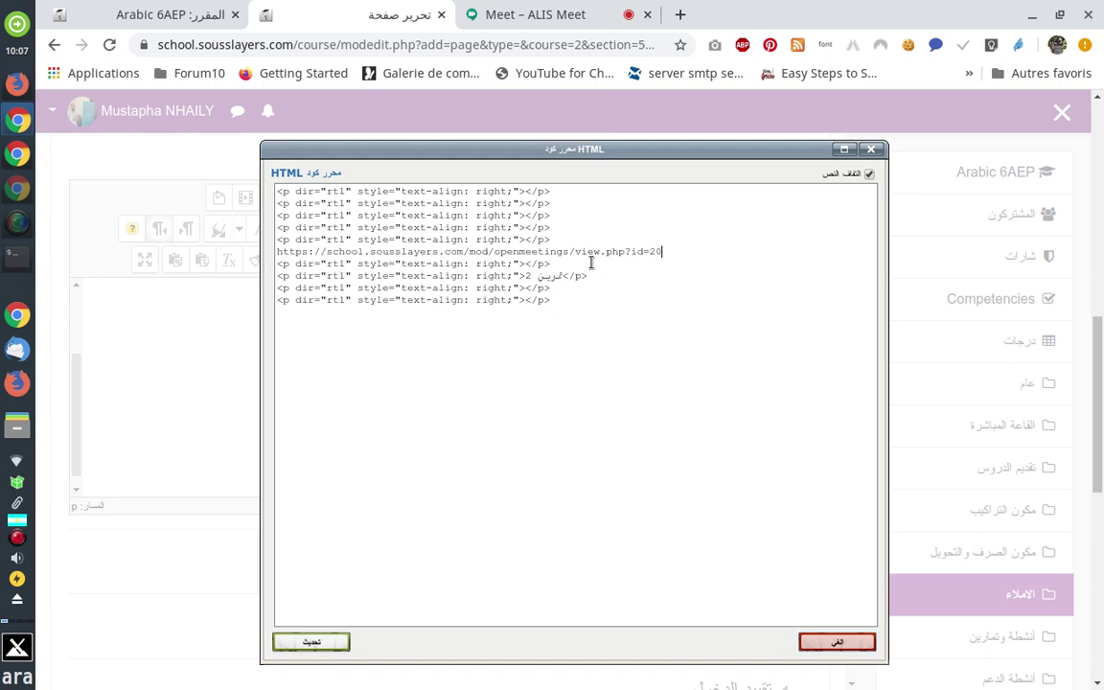
Step: Try to open the H5P activity's Embed dialog in the course tab, and return to the pasted address in the HTML source
left_click(182, 16)
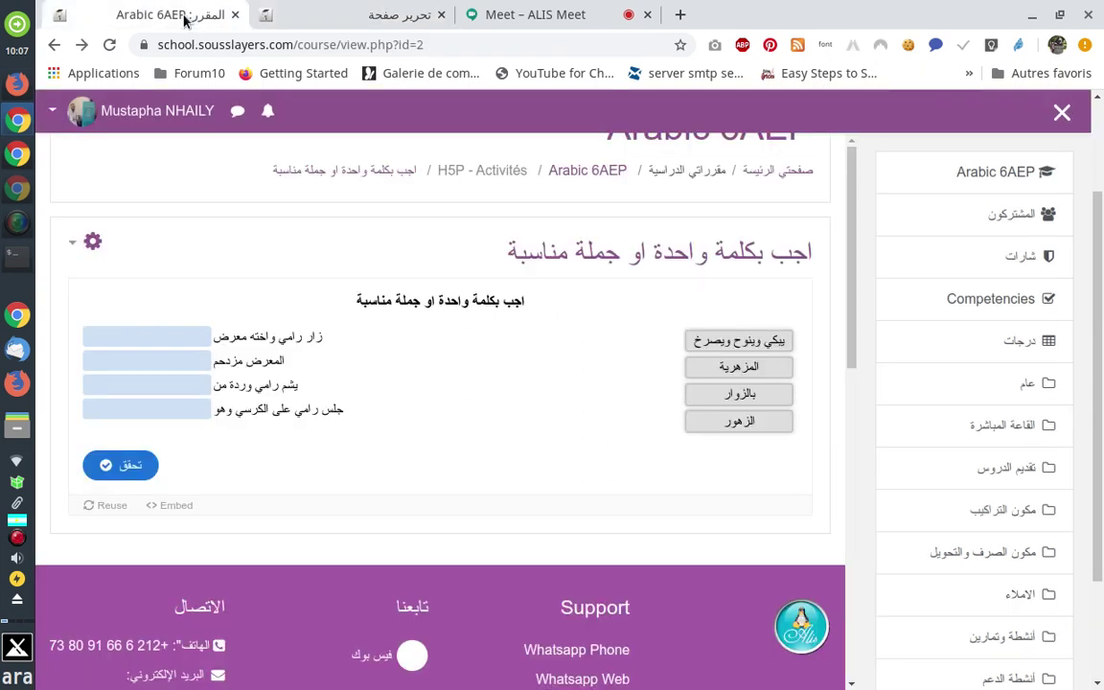
left_click(167, 506)
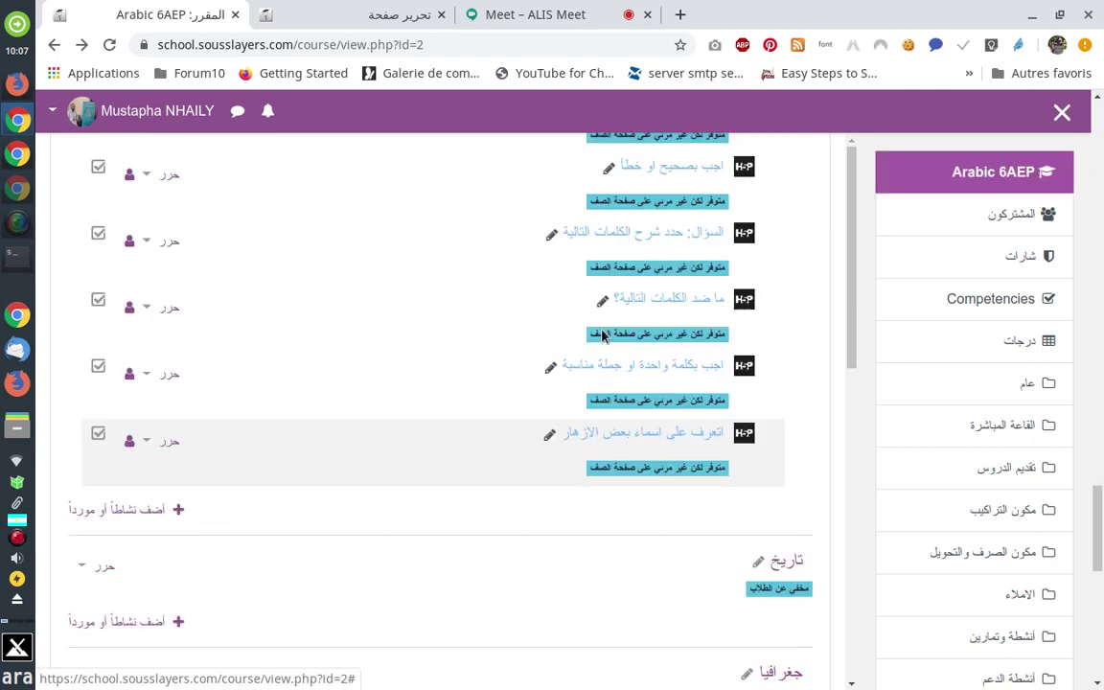
left_click(401, 17)
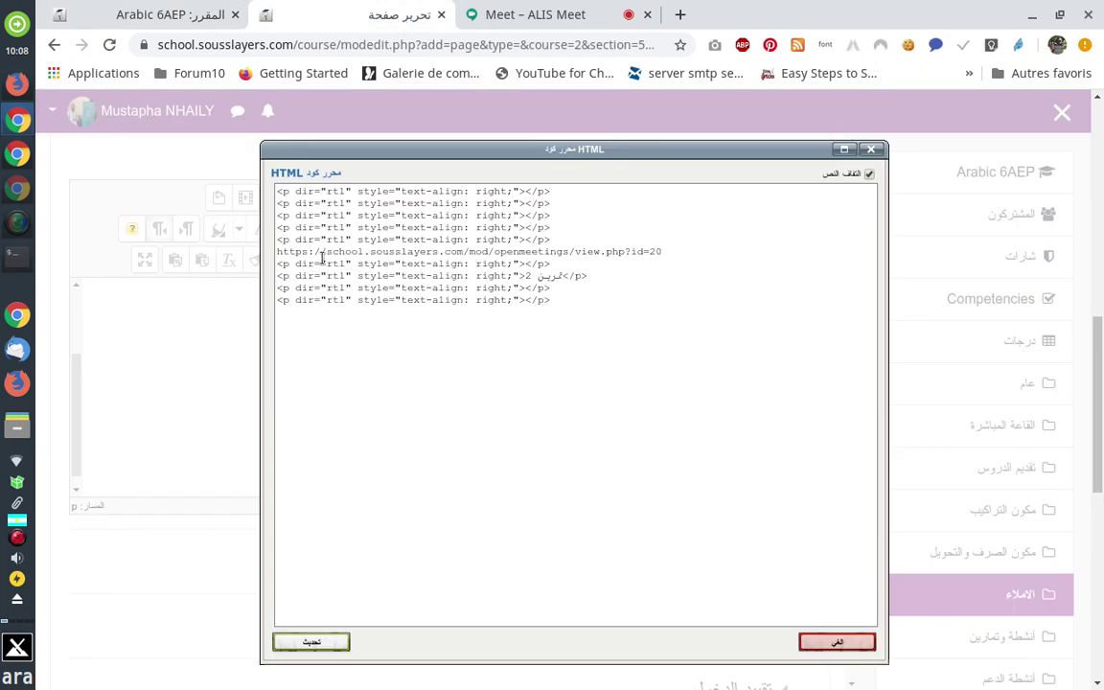
left_click_drag(384, 254, 251, 255)
left_click(393, 255)
Step: In the course tab, cancel the activity chooser and open the H5P activity اتعرف على اسماء بعض الازهار
left_click(178, 16)
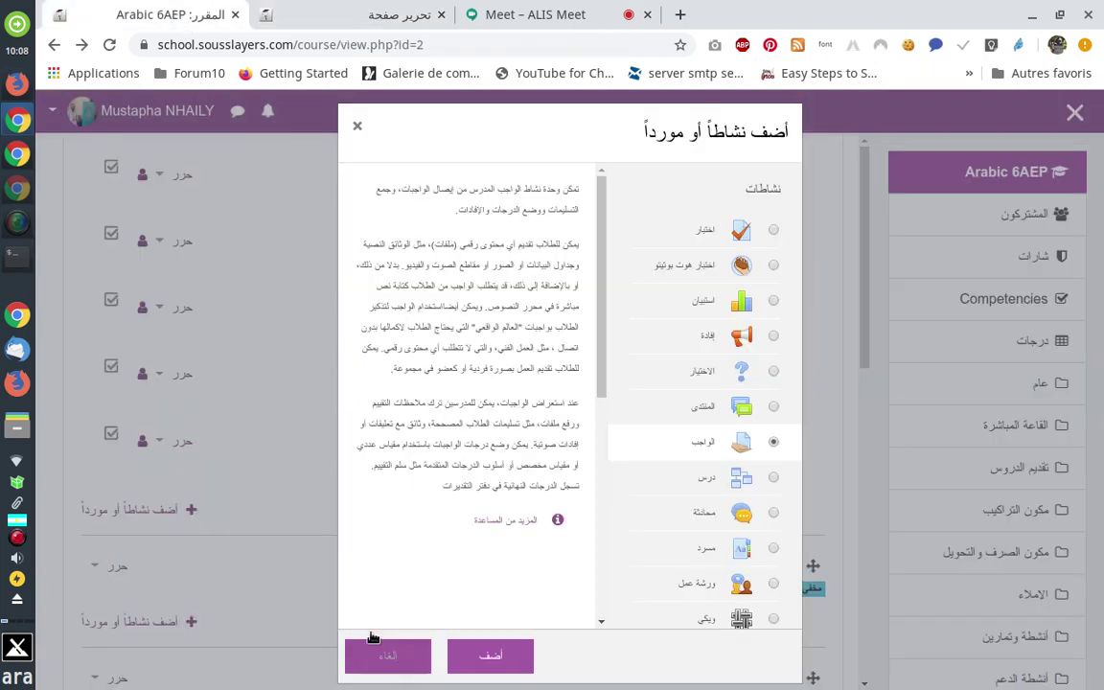
left_click(383, 660)
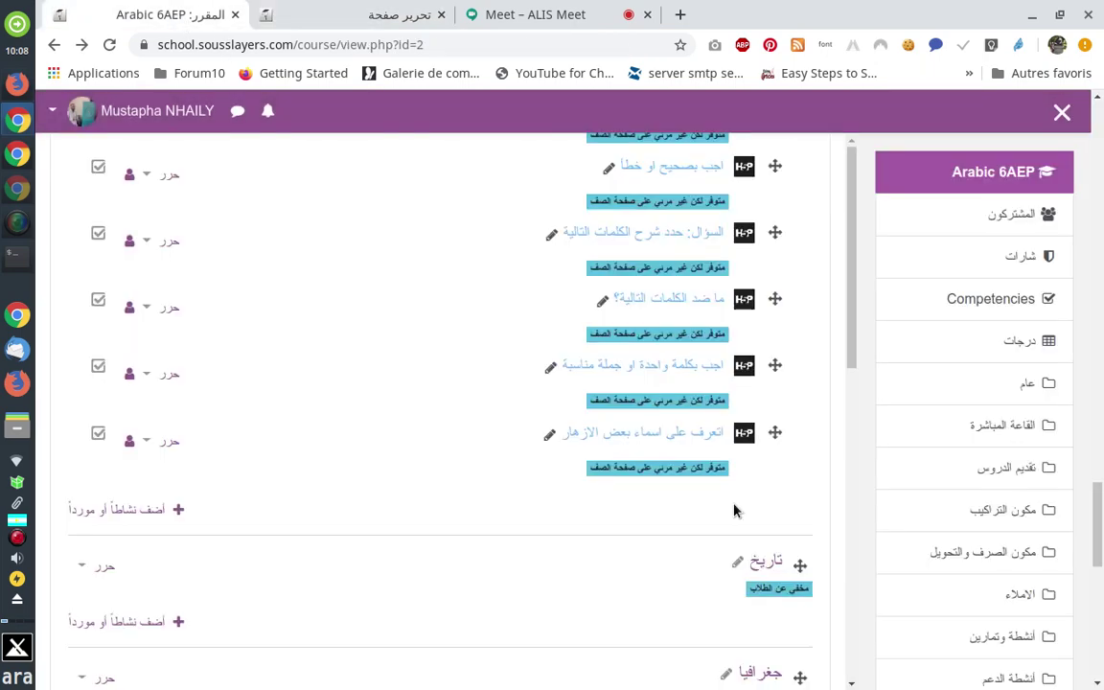
left_click(638, 433)
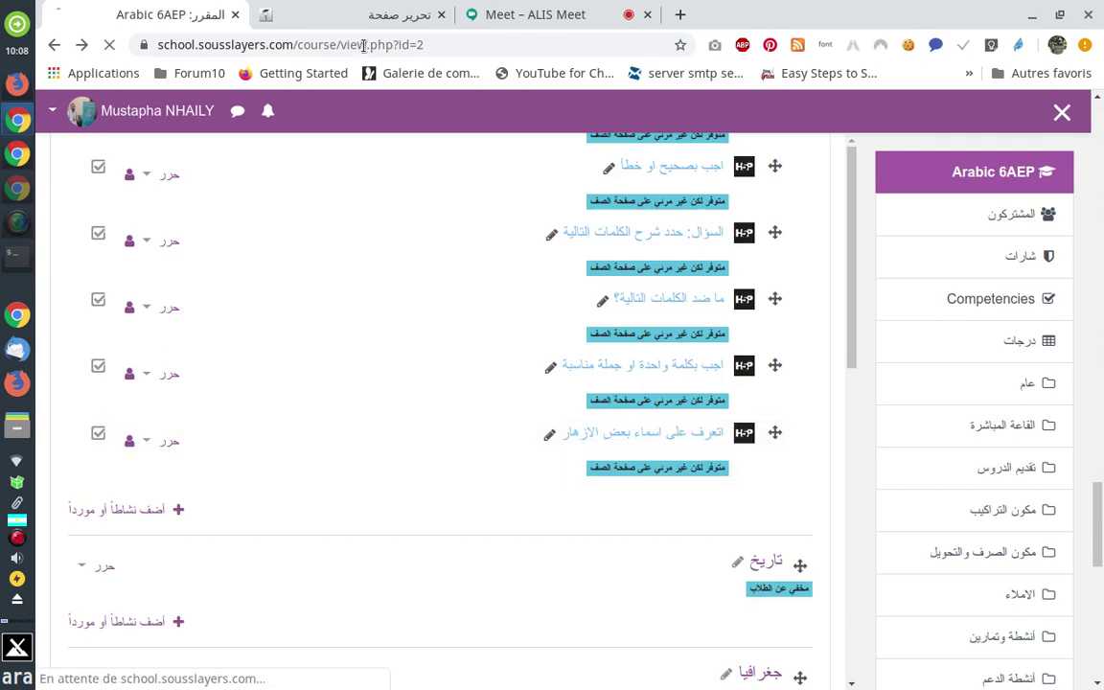
left_click(369, 16)
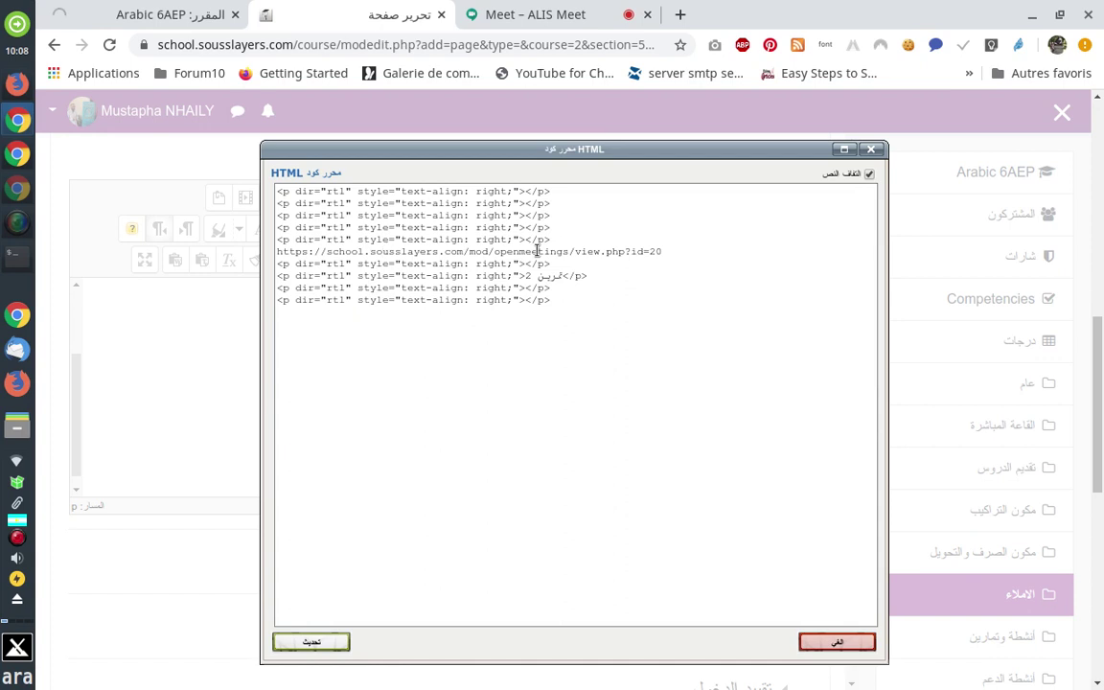
triple_click(482, 276)
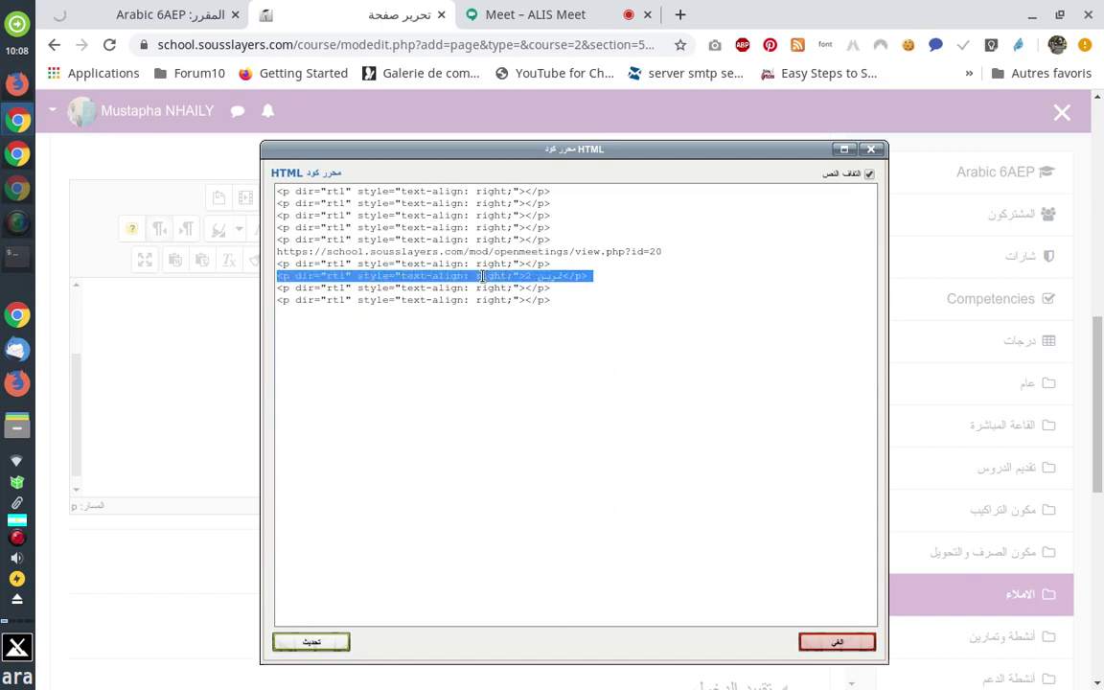
type("https://school.sousslayers.com/mod/openmeetings/view.php?id=20")
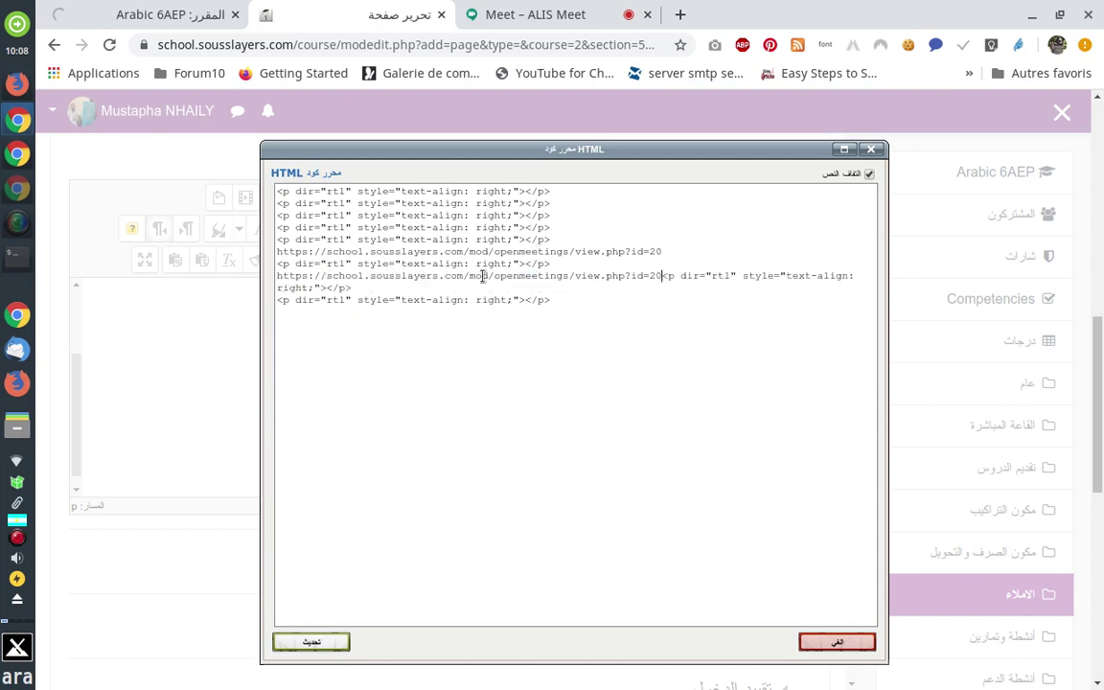
key("Return")
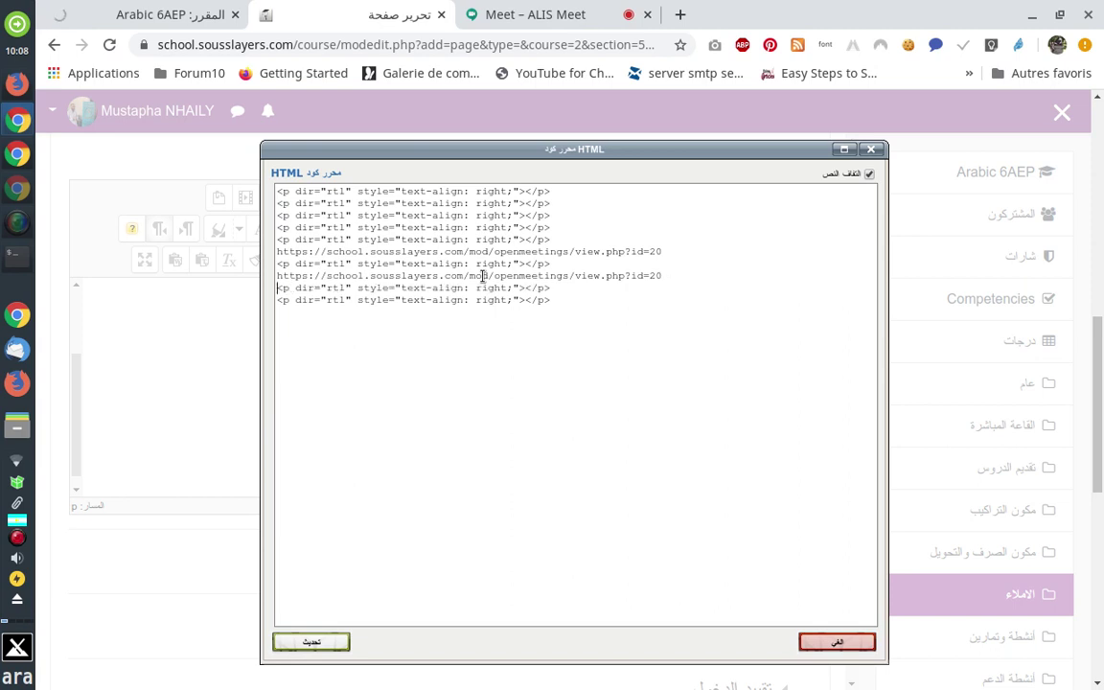
left_click(309, 643)
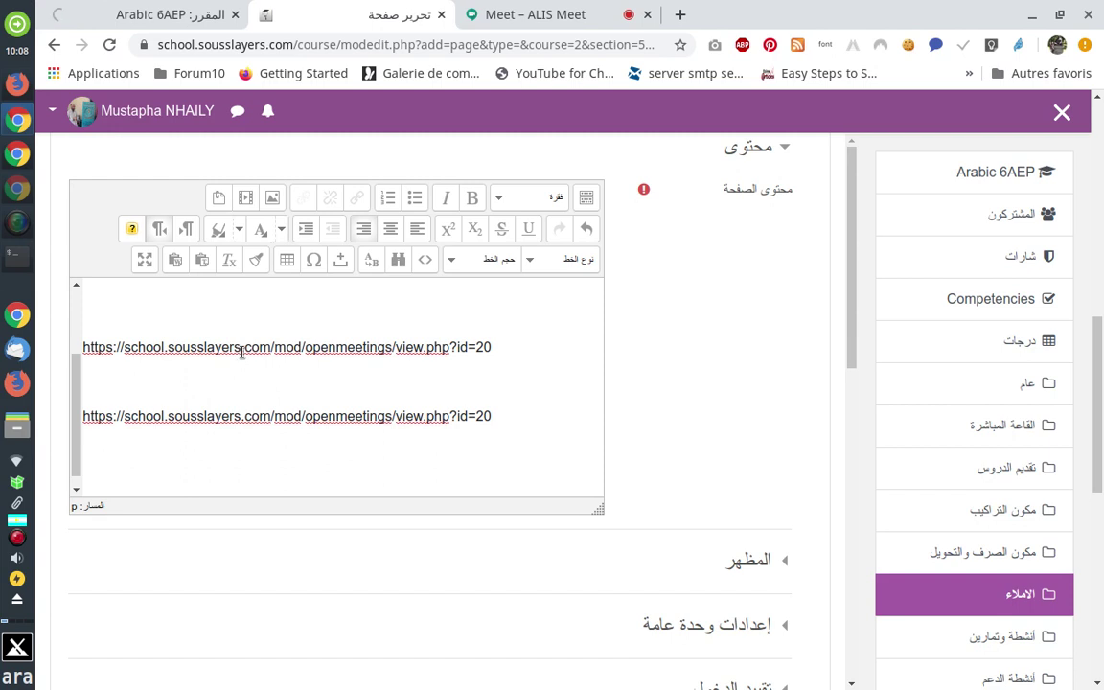
scroll(498, 307, "up", 2)
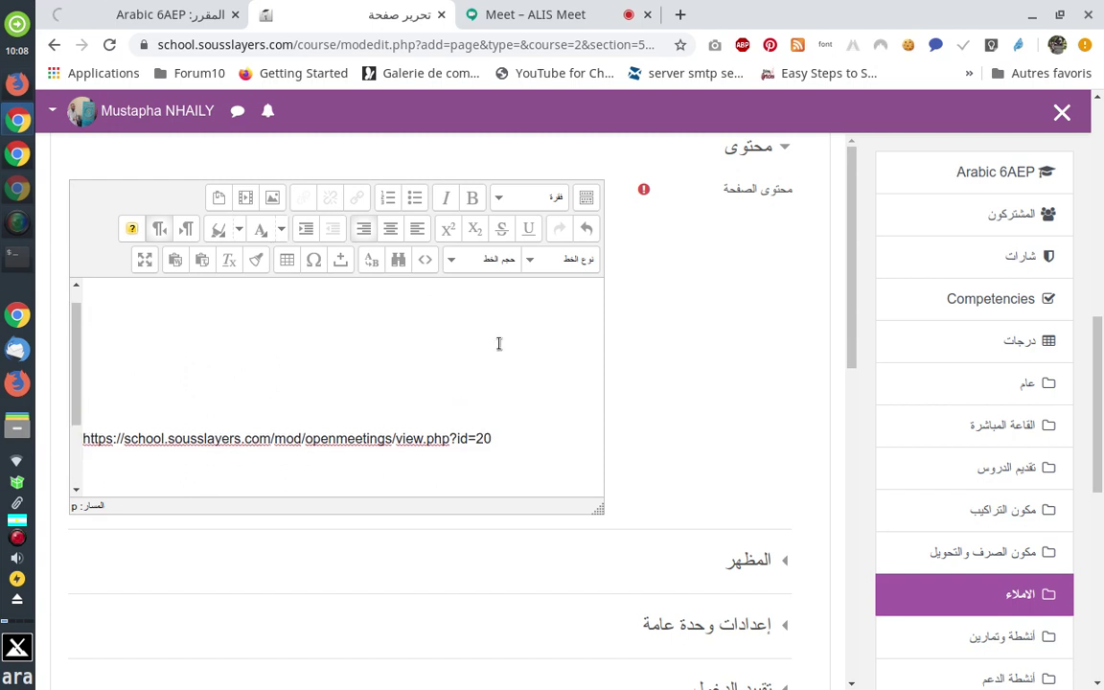
scroll(499, 344, "down", 2)
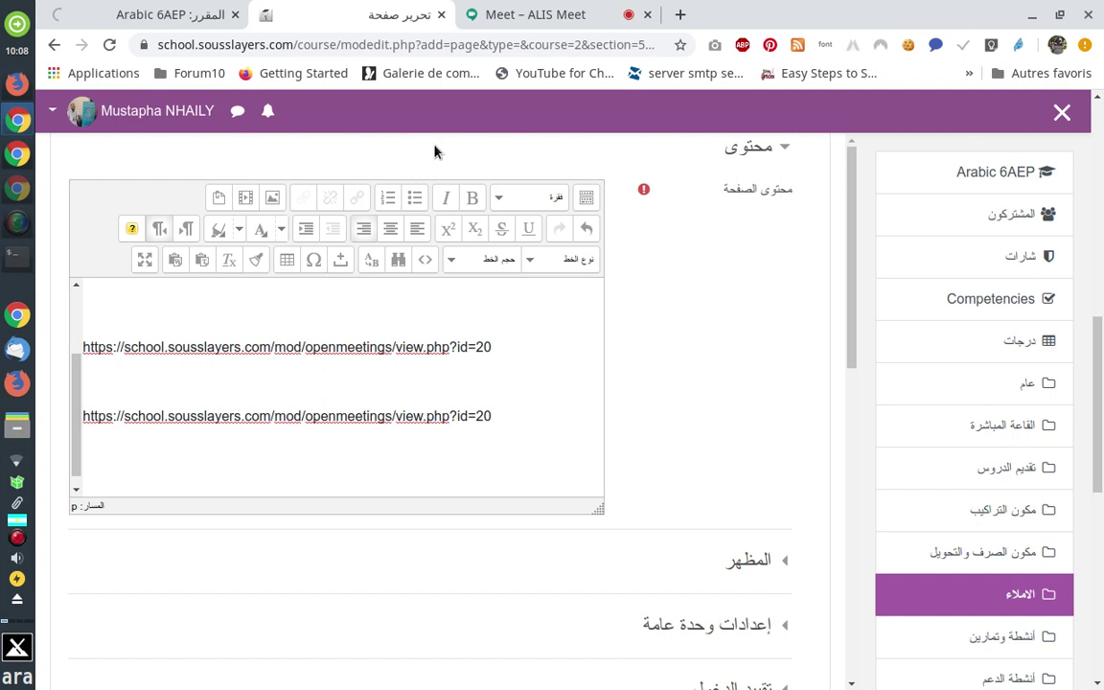
Step: Open the Embed dialog of the H5P activity اتعرف على اسماء بعض الازهار and copy its iframe code
left_click(171, 19)
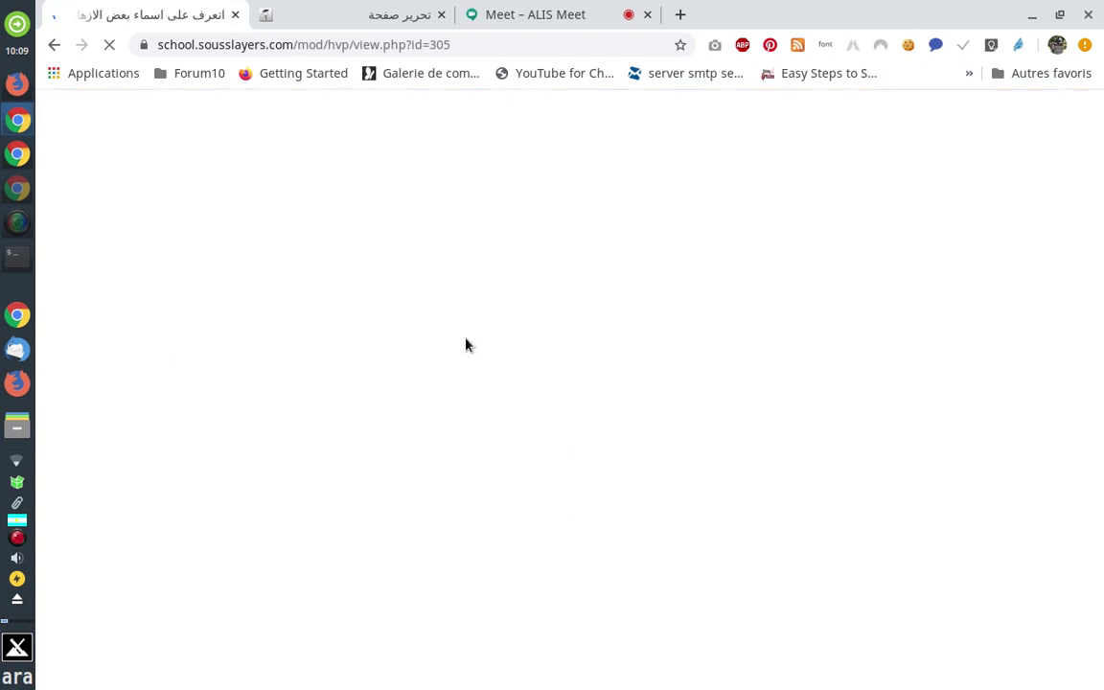
left_click(539, 14)
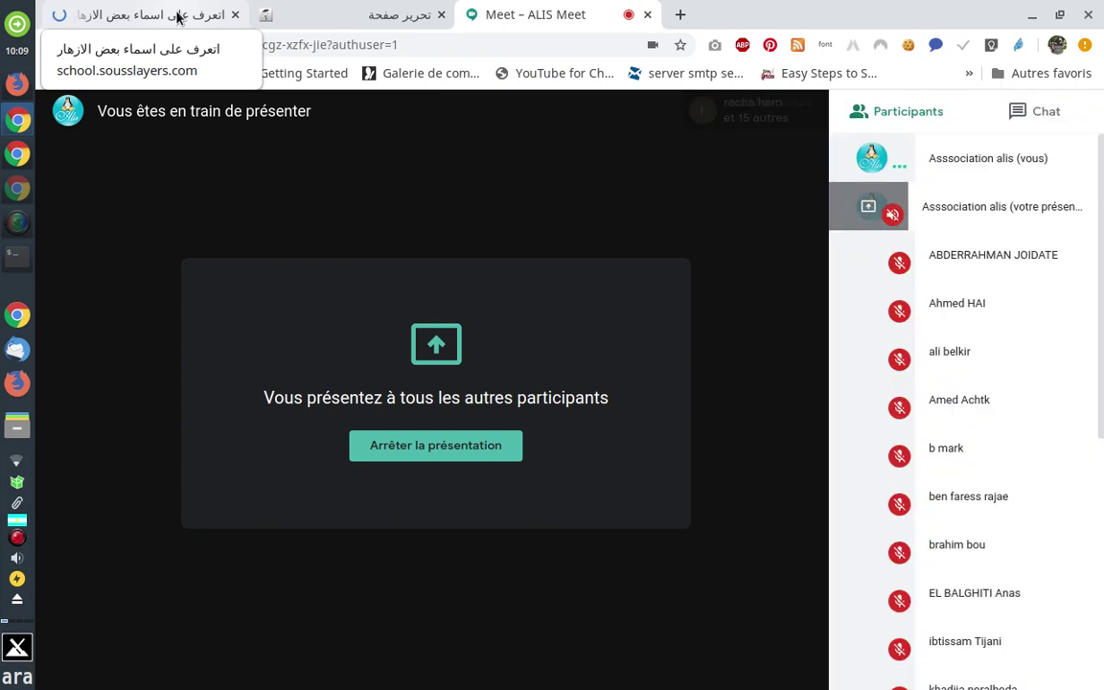
left_click(177, 17)
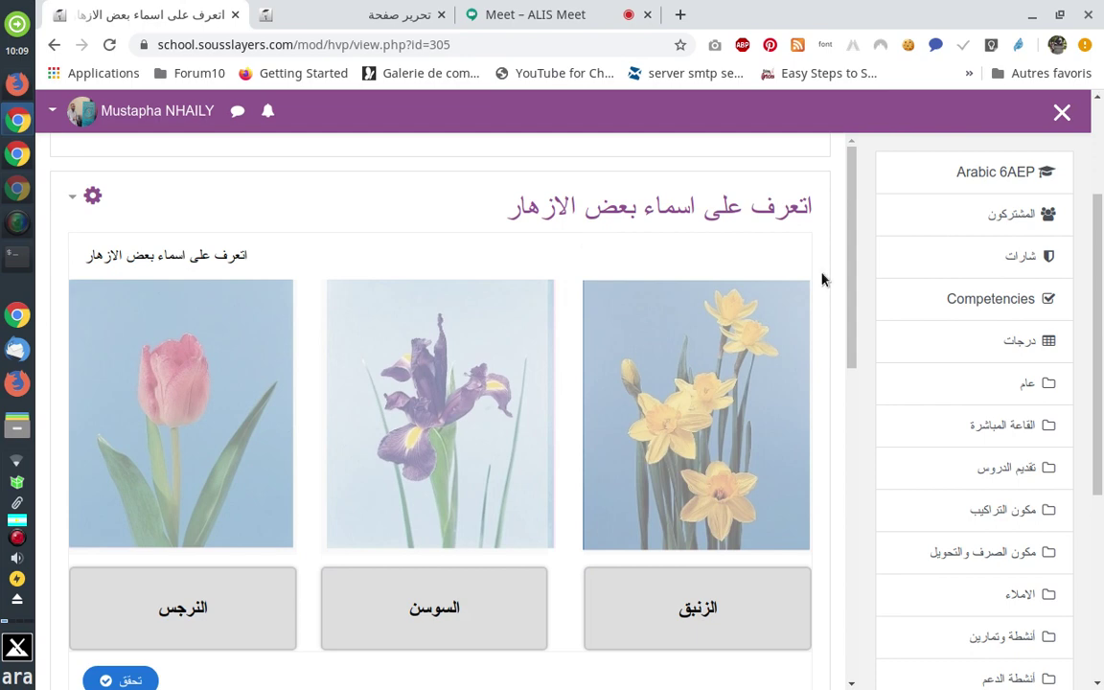
scroll(821, 279, "down", 3)
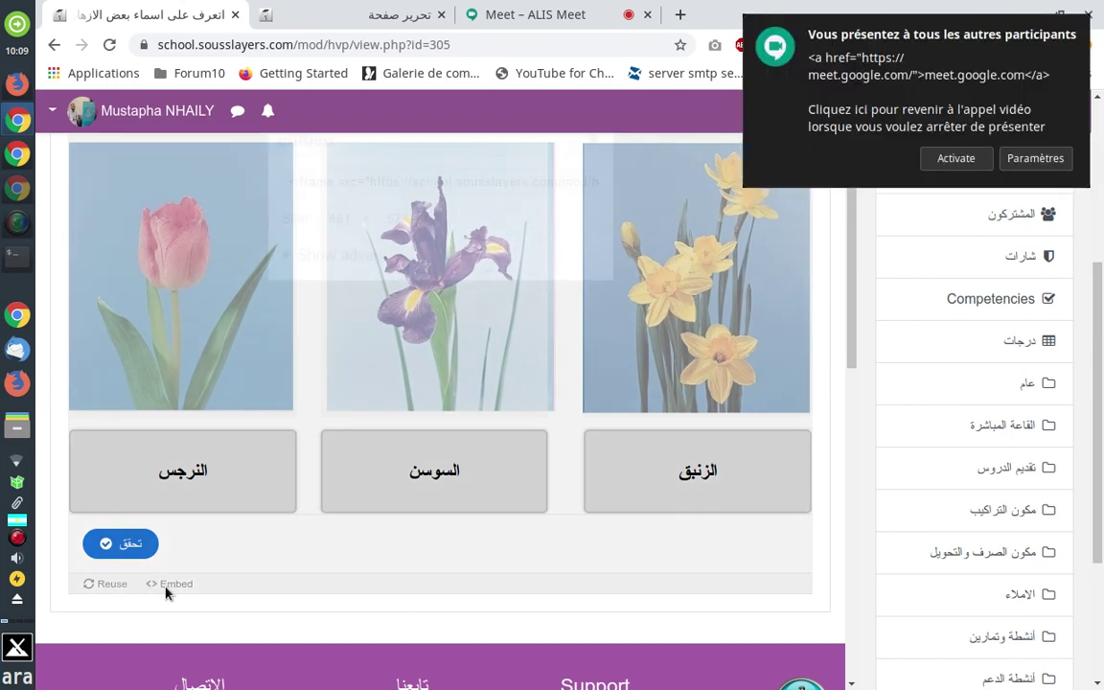
left_click(167, 585)
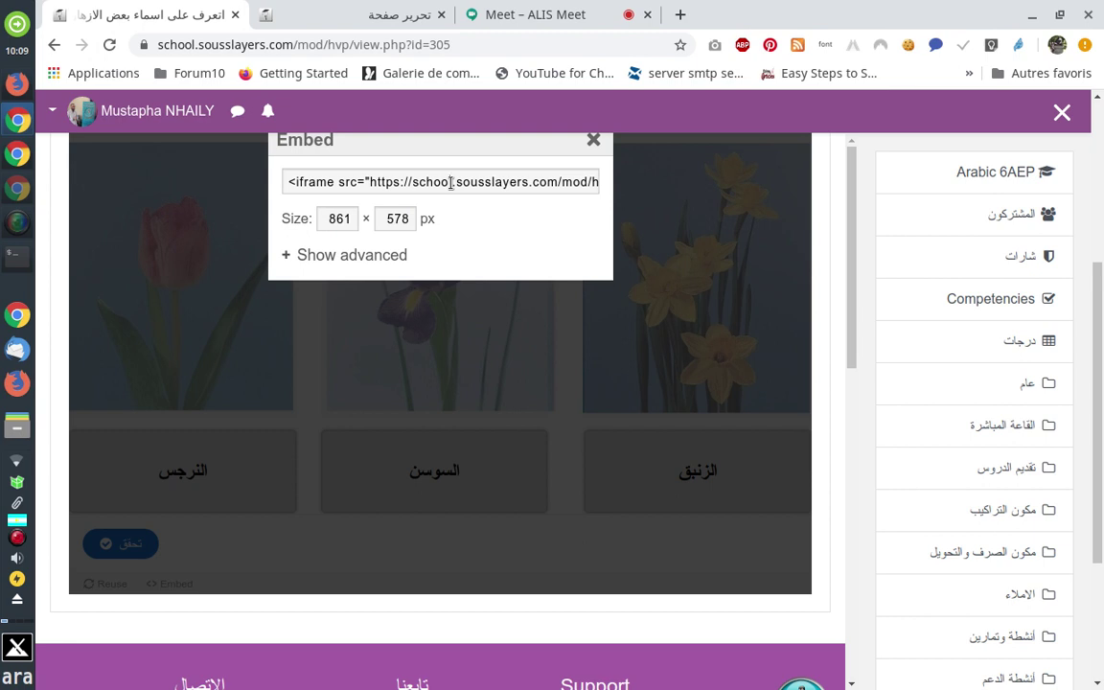
left_click(450, 182)
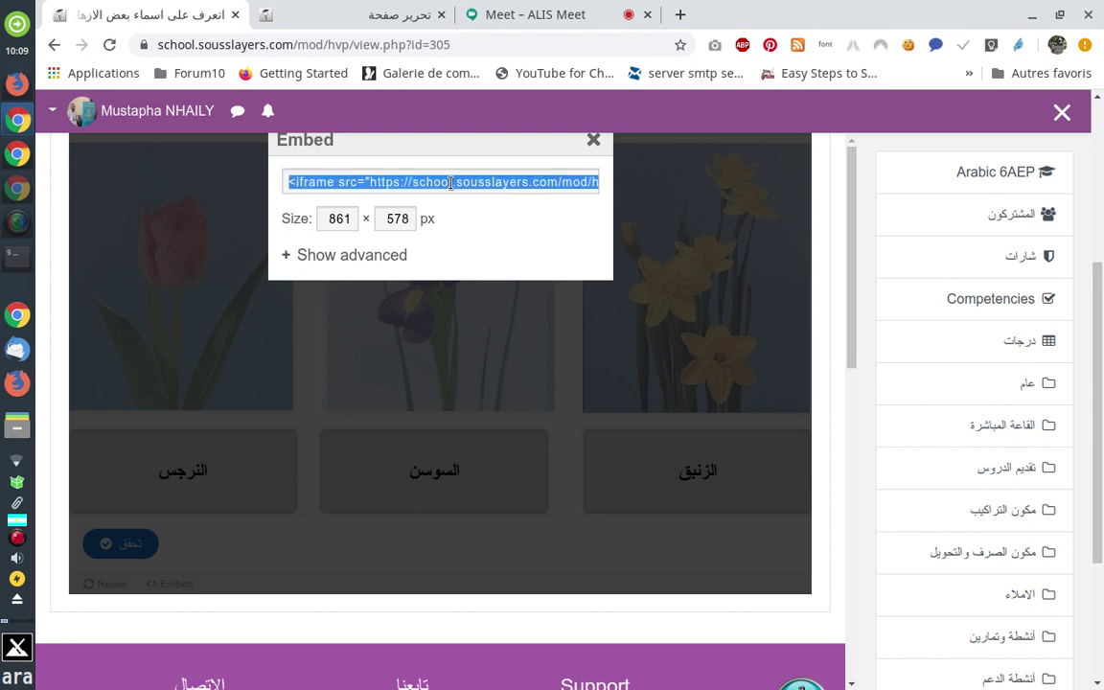
right_click(450, 182)
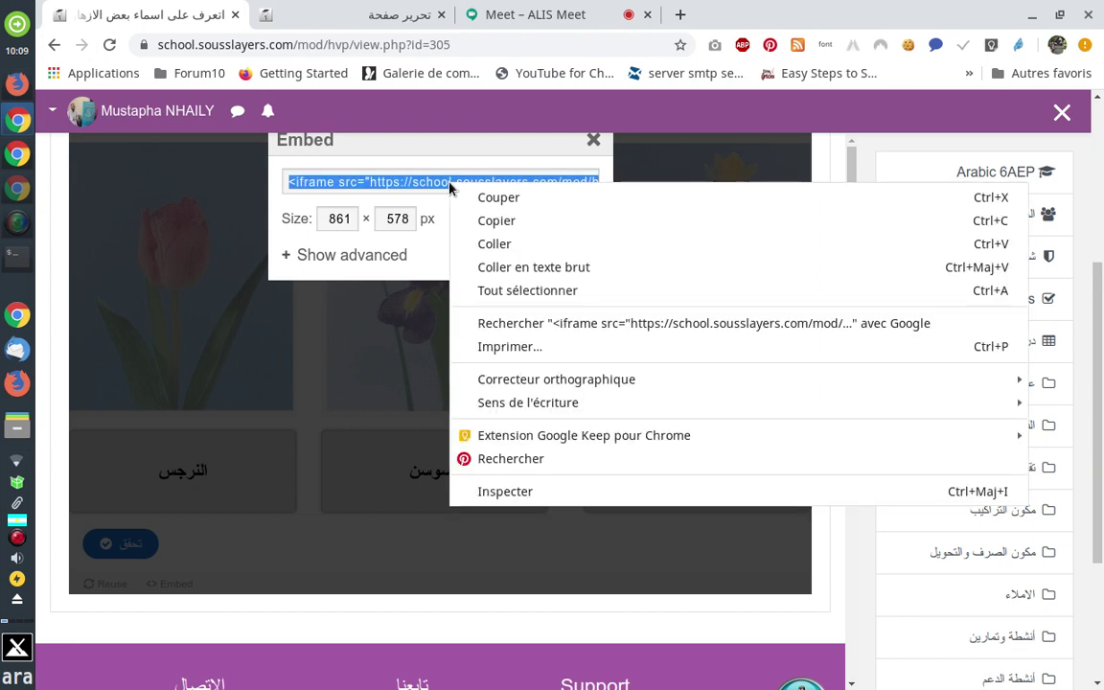
left_click(510, 222)
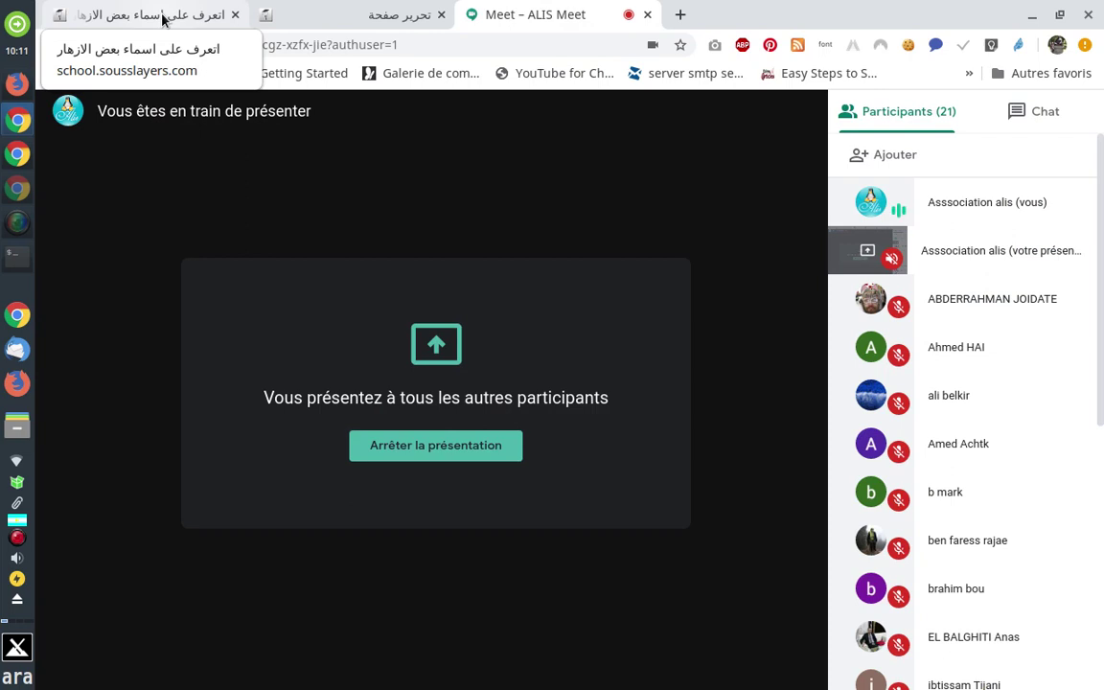
left_click(163, 19)
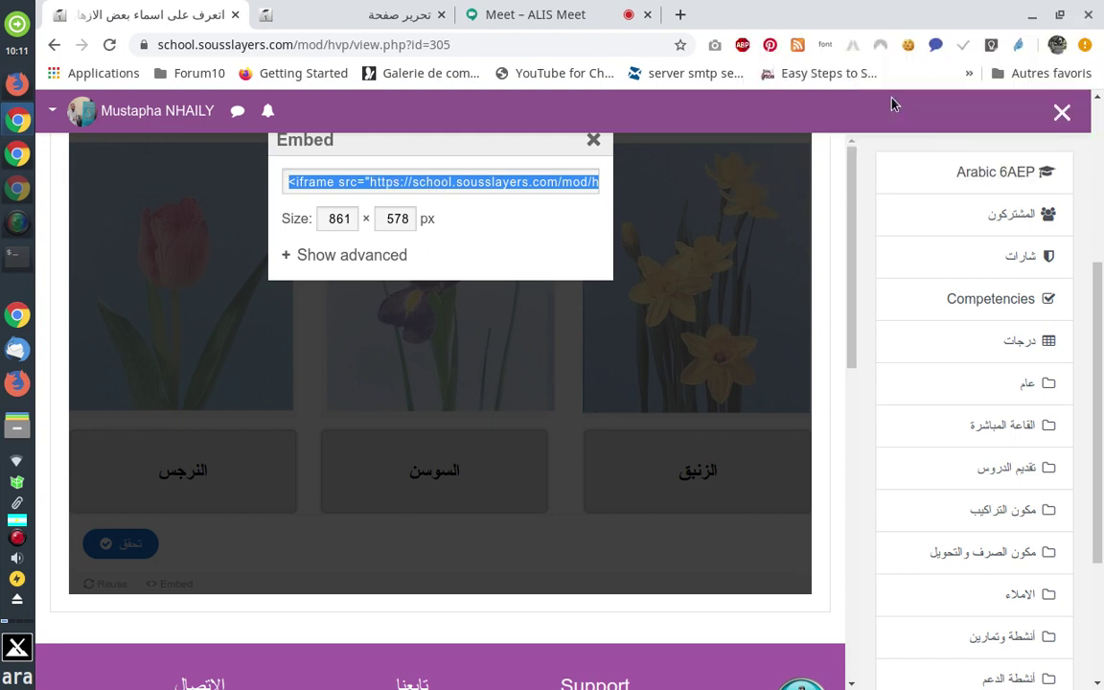
right_click(396, 182)
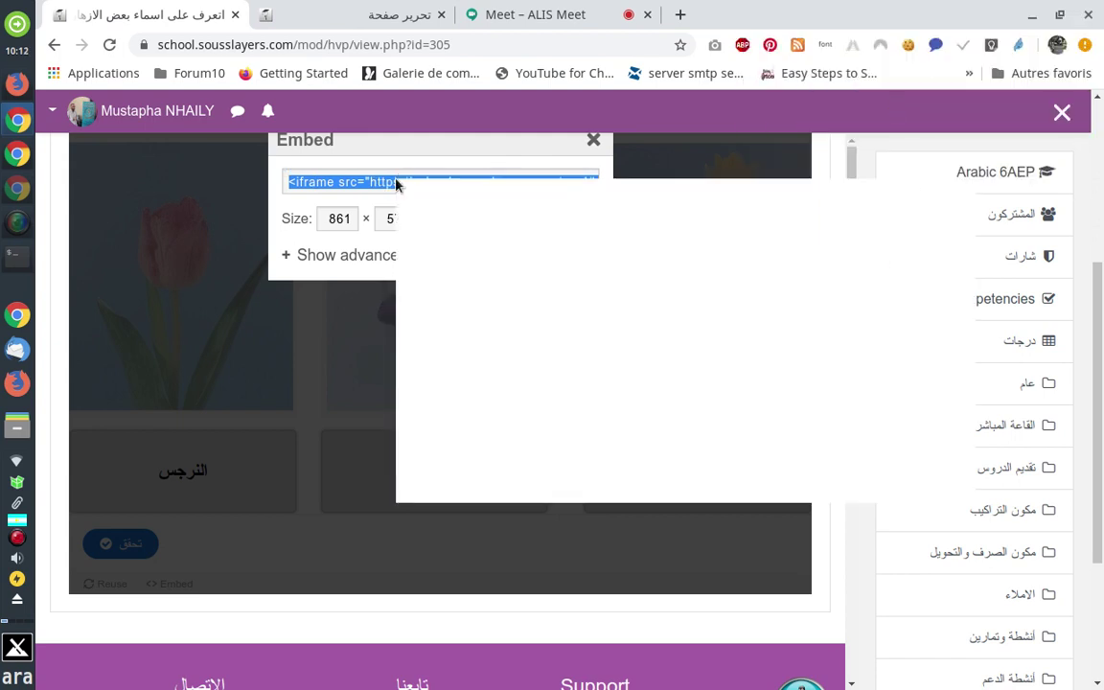
left_click(439, 217)
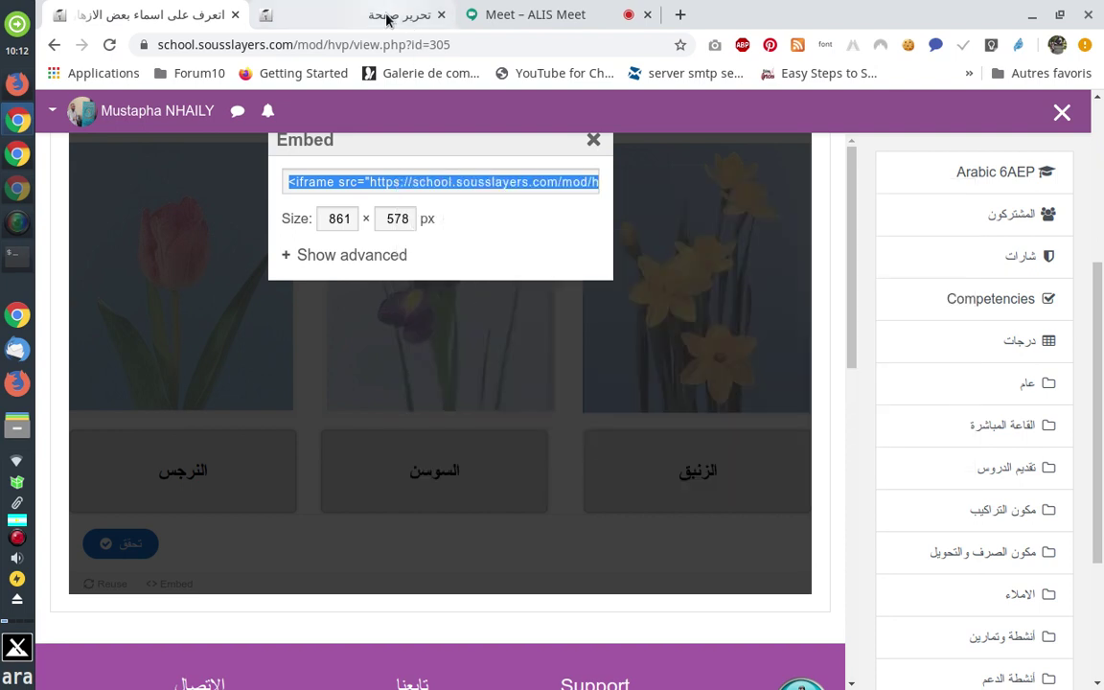
Step: In the page content's HTML source, replace the first openmeetings address line with the copied H5P embed code and apply the update
left_click(388, 19)
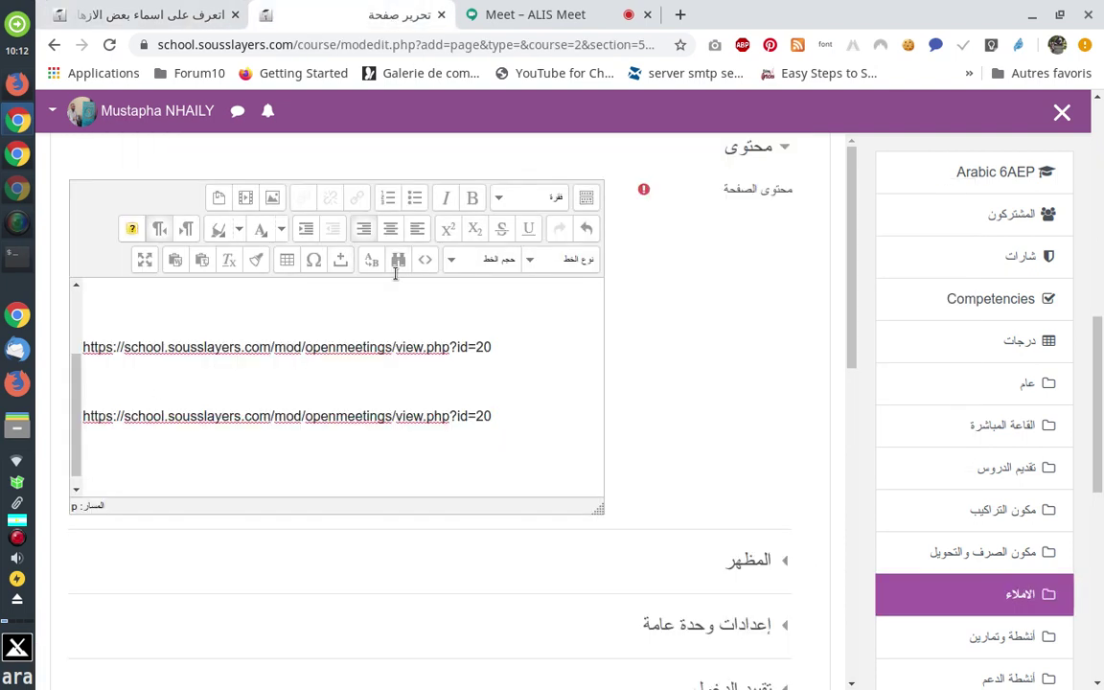
left_click(425, 261)
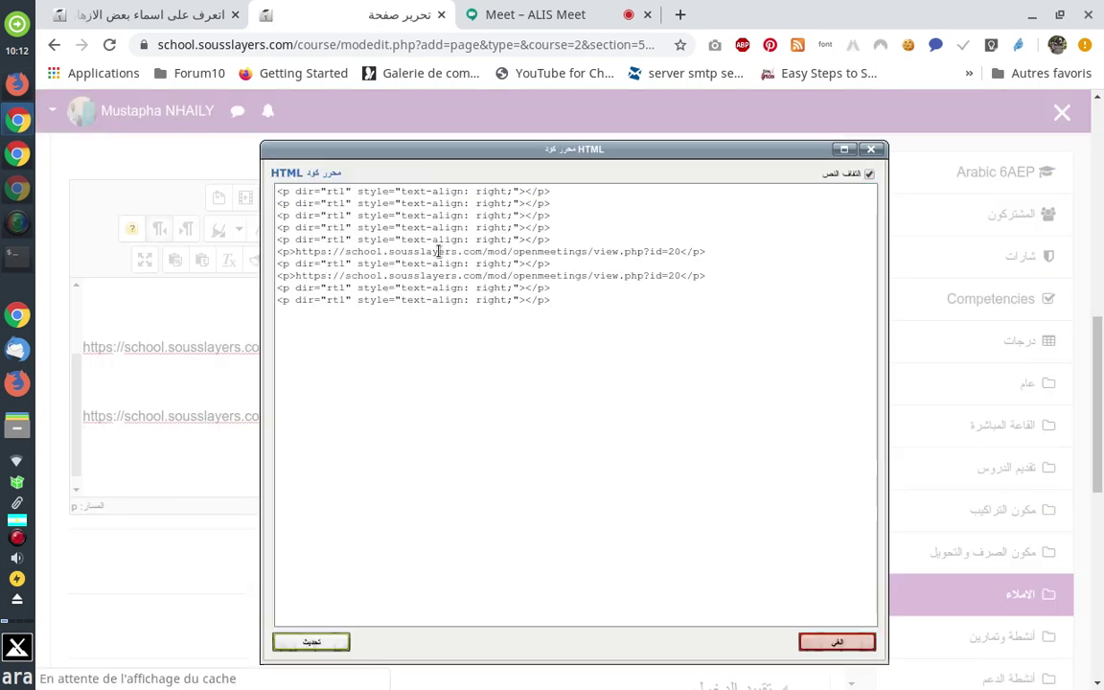
triple_click(439, 251)
key("ctrl+v")
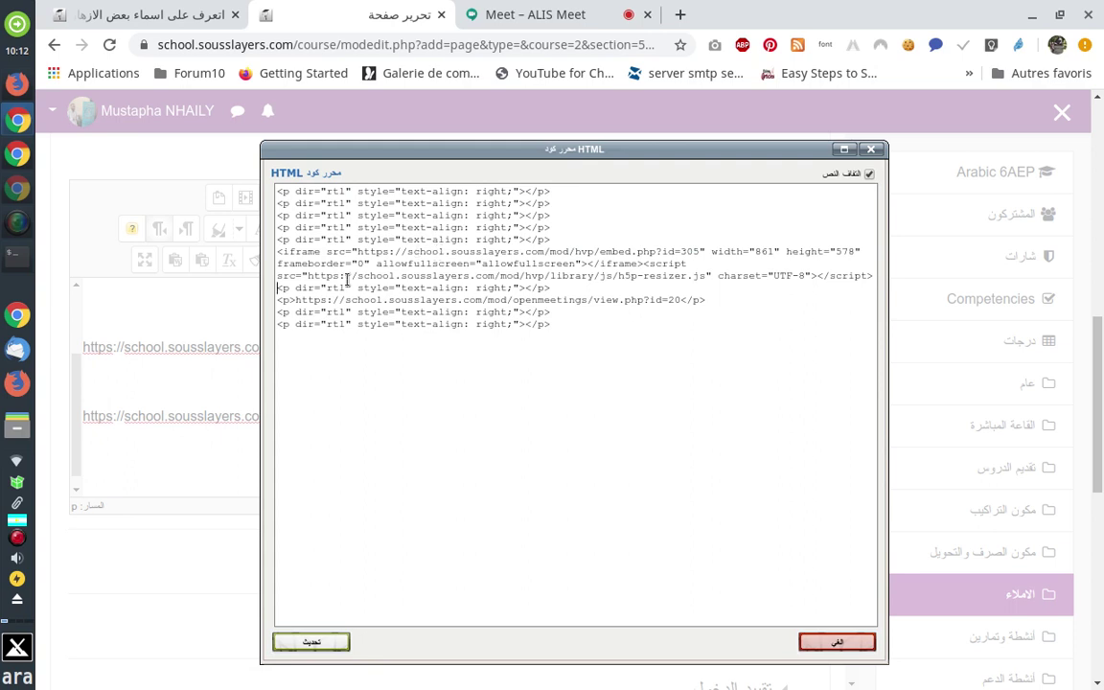
left_click(312, 642)
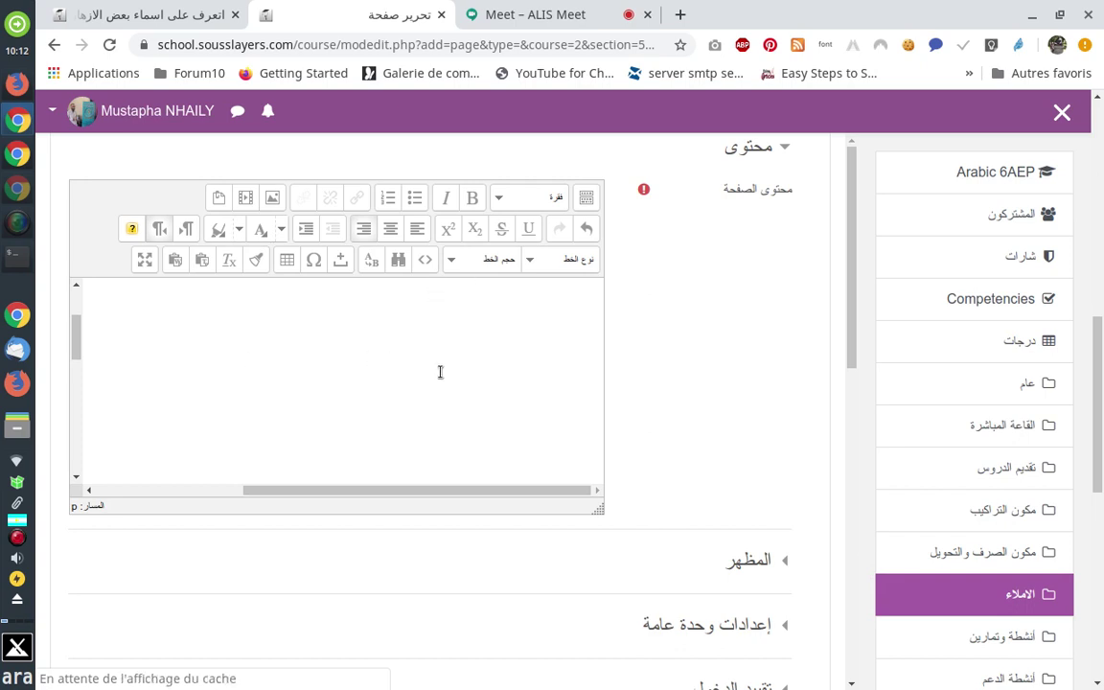
Step: Go back from the H5P activity to the Arabic 6AEP course page, checking the embedded flower exercise in the page editor while it loads
left_click(168, 13)
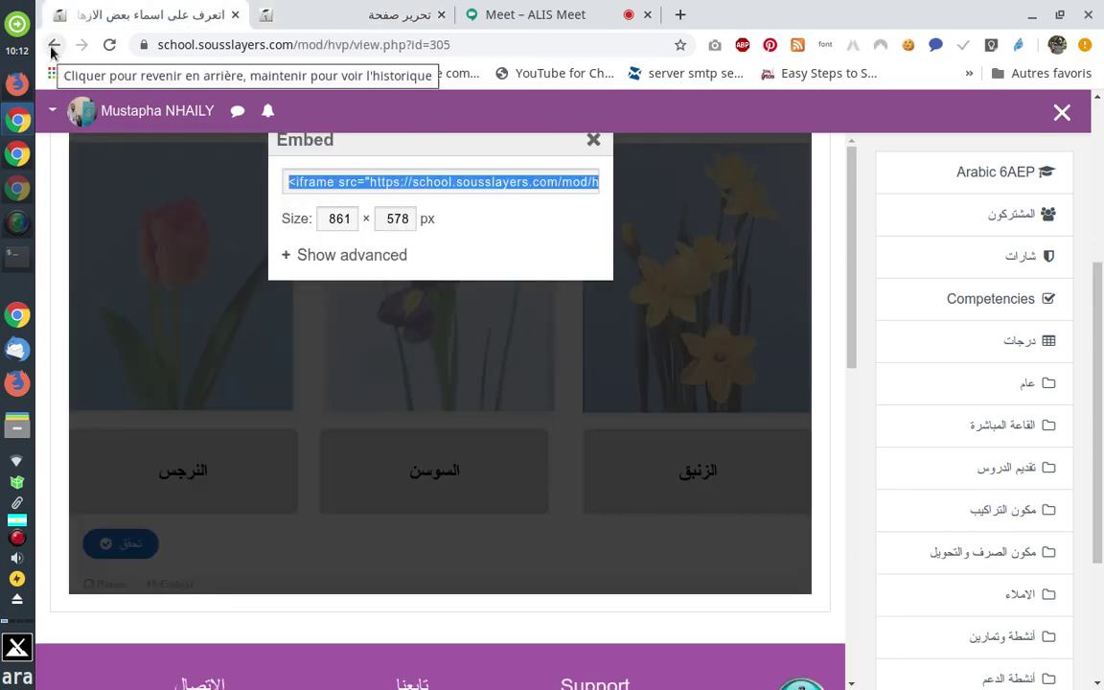
left_click(51, 46)
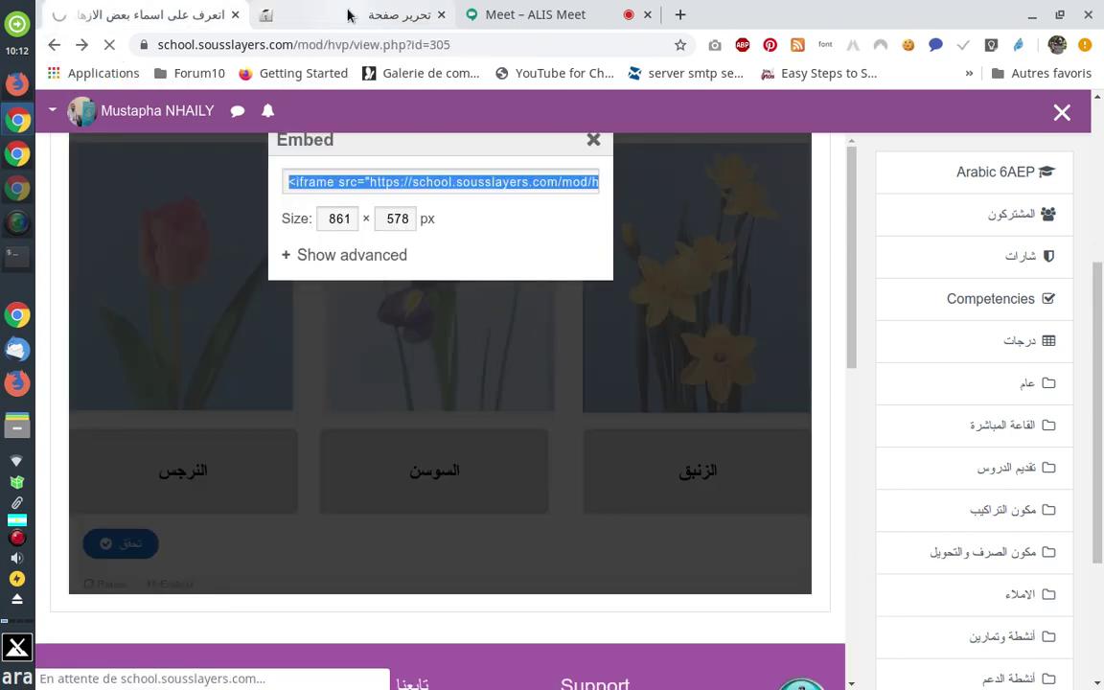
left_click(348, 14)
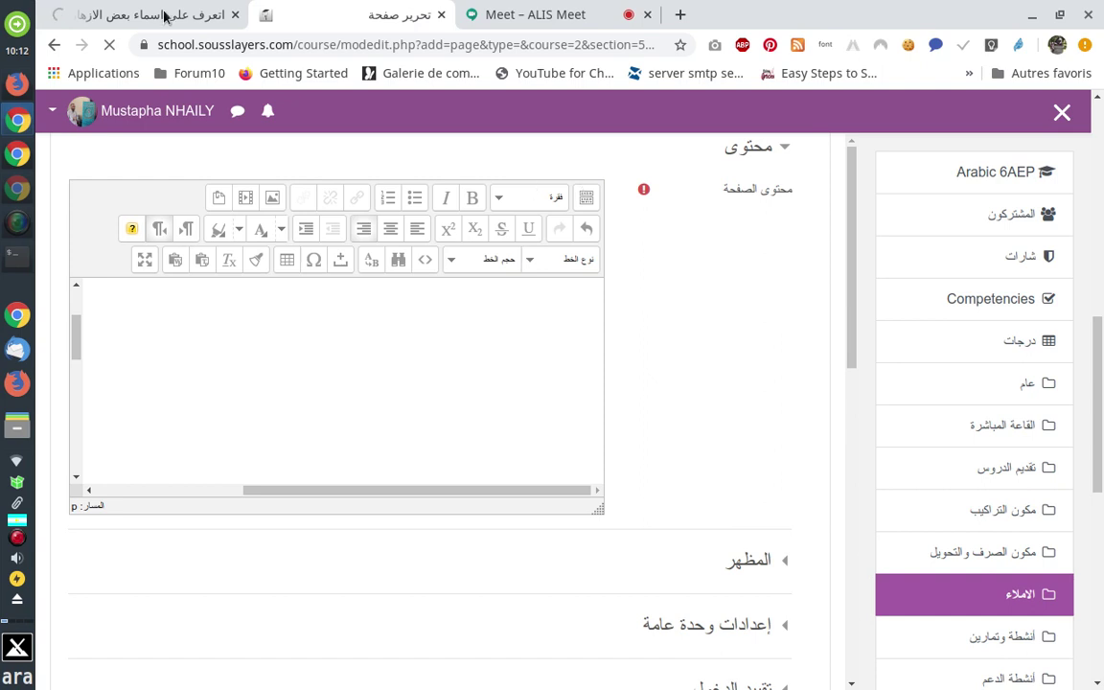
key("ctrl+v")
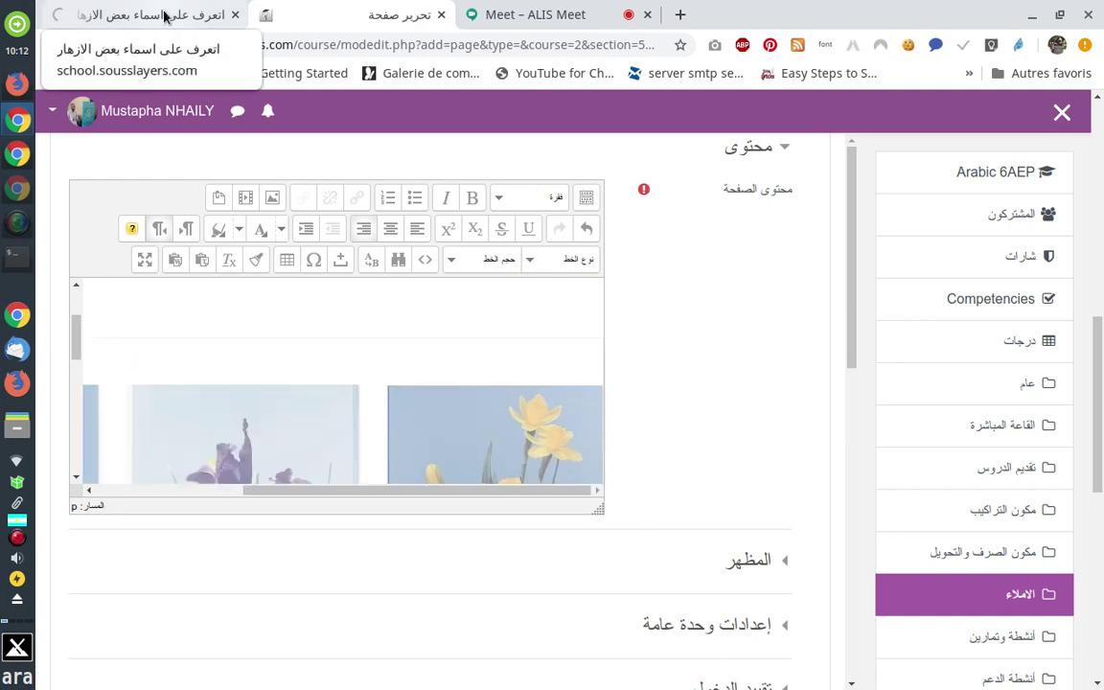
scroll(410, 314, "down", 4)
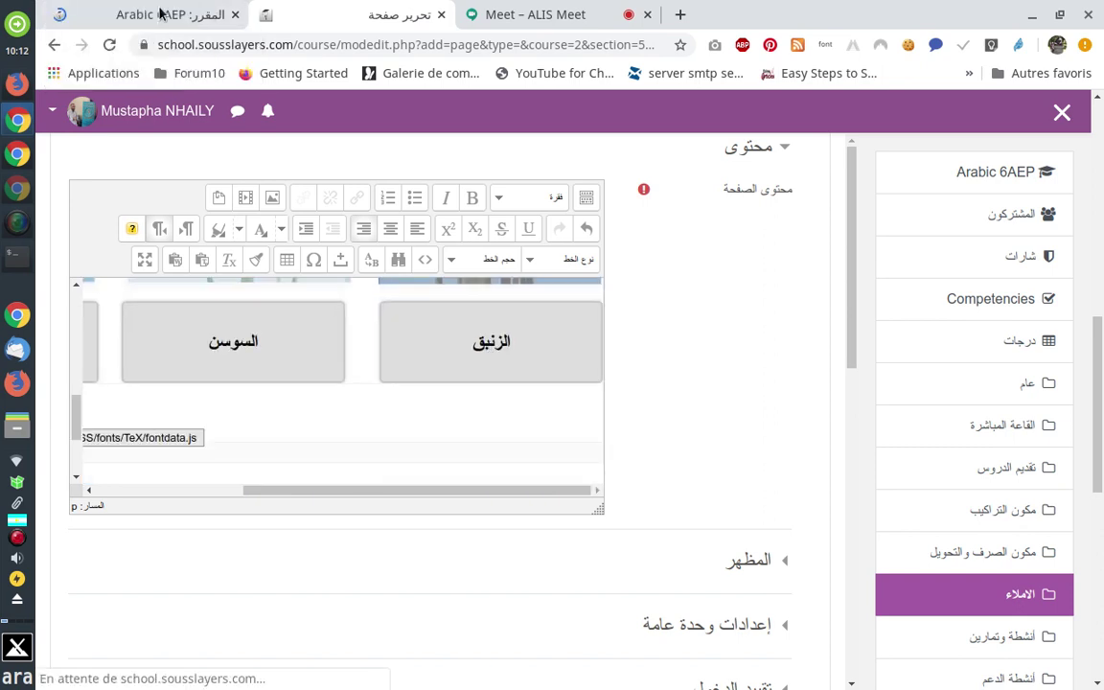
key("ctrl+1")
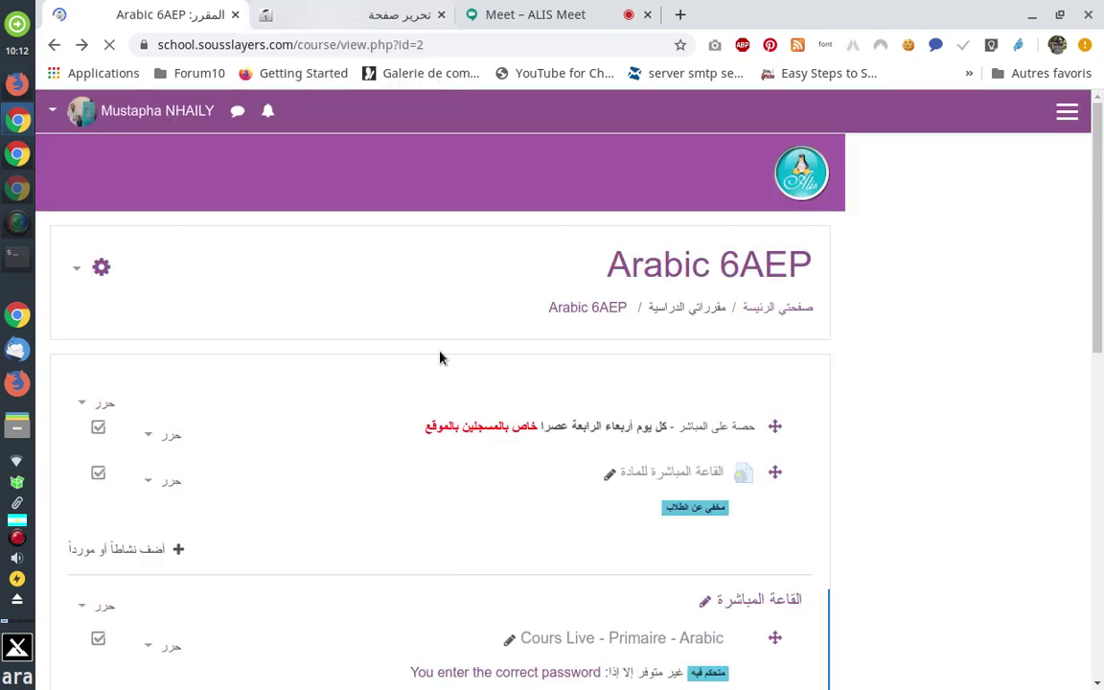
Step: Look through the Arabic 6AEP course sections down to the H5P - Activités section and its H5P activities
scroll(441, 358, "down", 3)
scroll(441, 359, "down", 3)
scroll(441, 358, "down", 2)
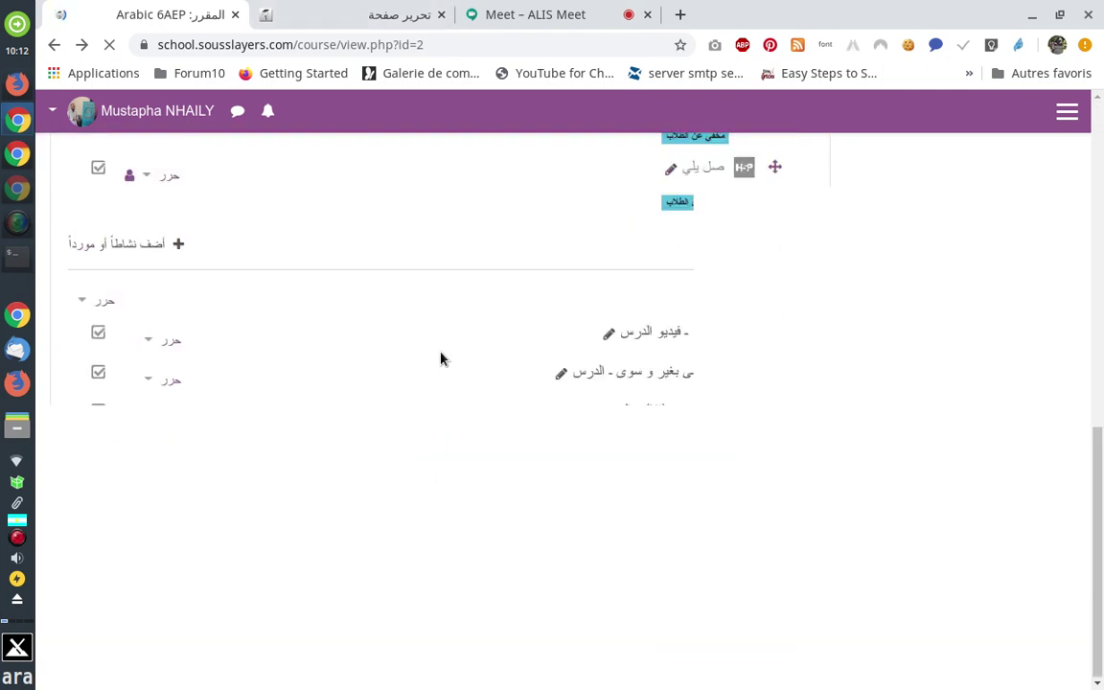
scroll(441, 358, "down", 3)
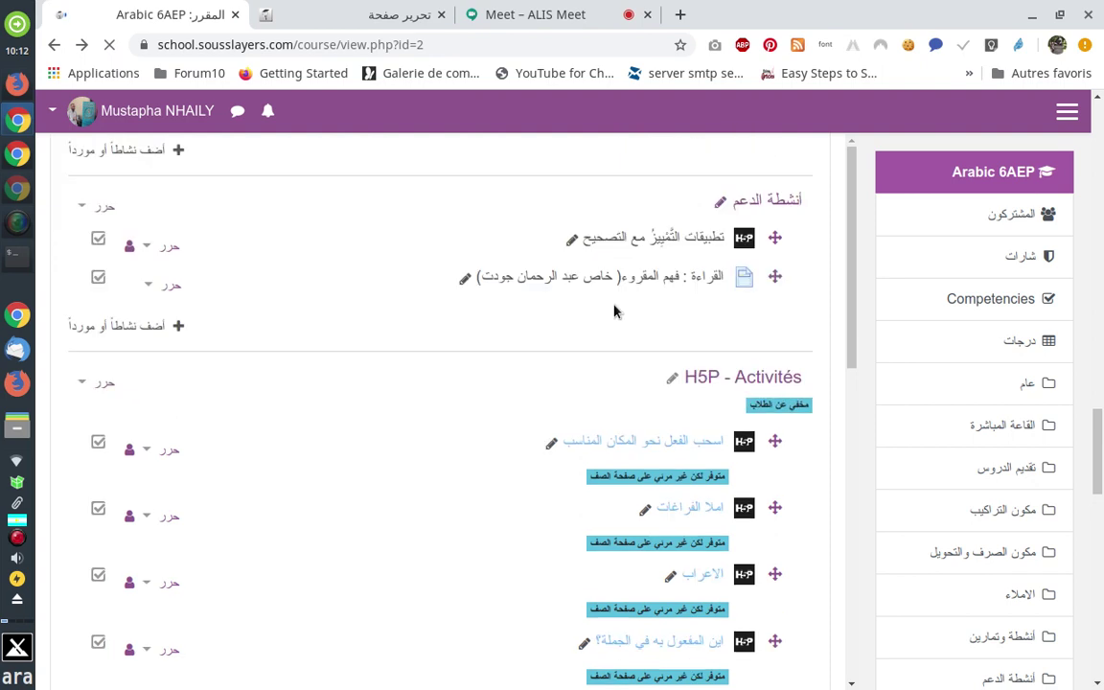
left_click(87, 387)
scroll(268, 422, "down", 10)
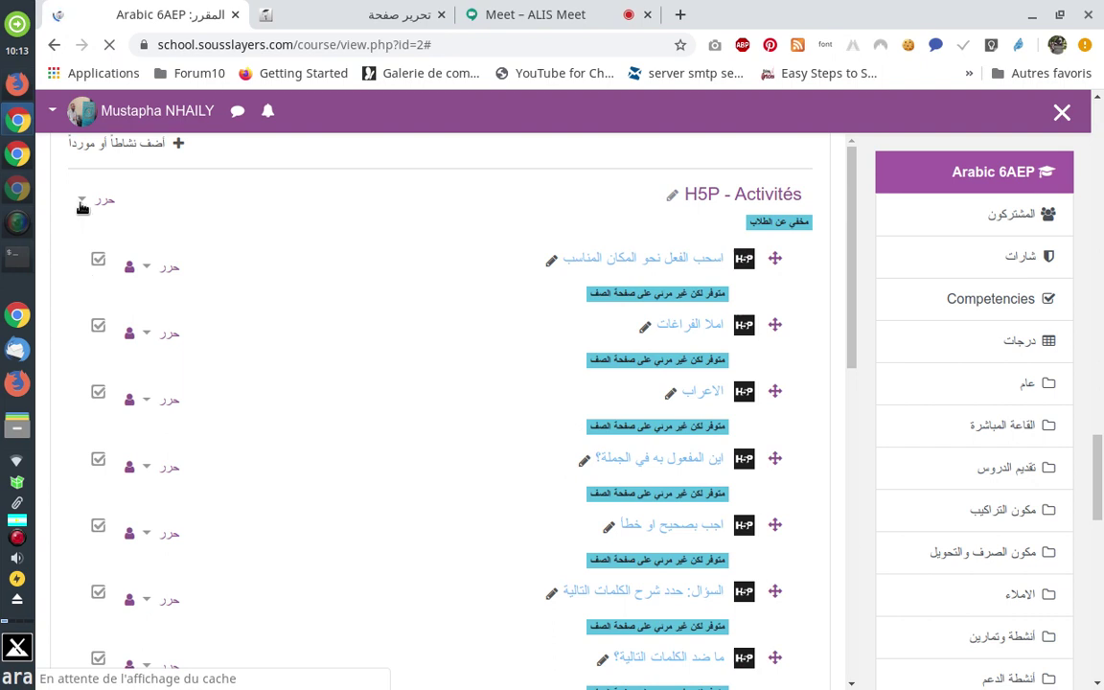
left_click(82, 207)
scroll(323, 397, "down", 4)
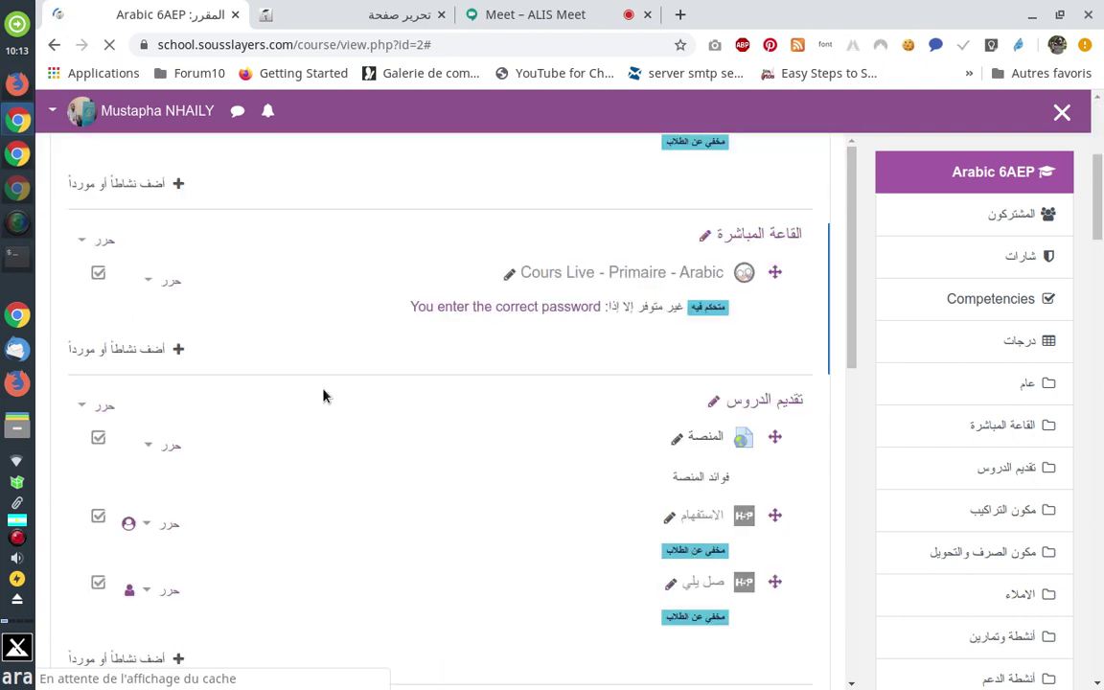
scroll(323, 397, "down", 2)
scroll(323, 397, "down", 4)
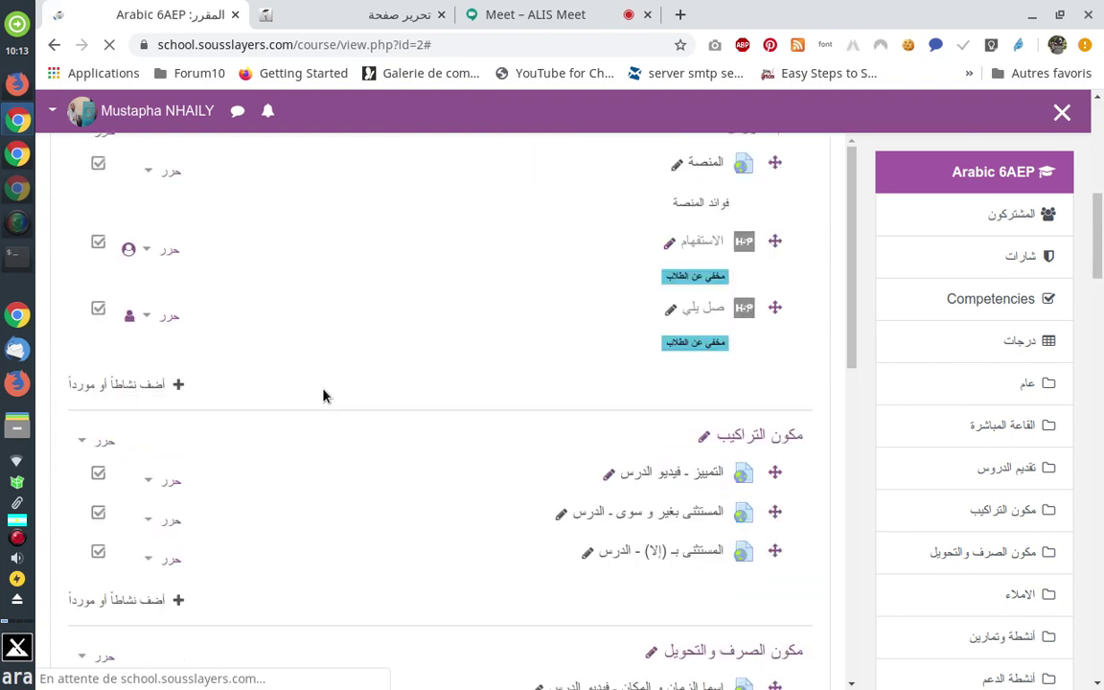
scroll(323, 397, "down", 2)
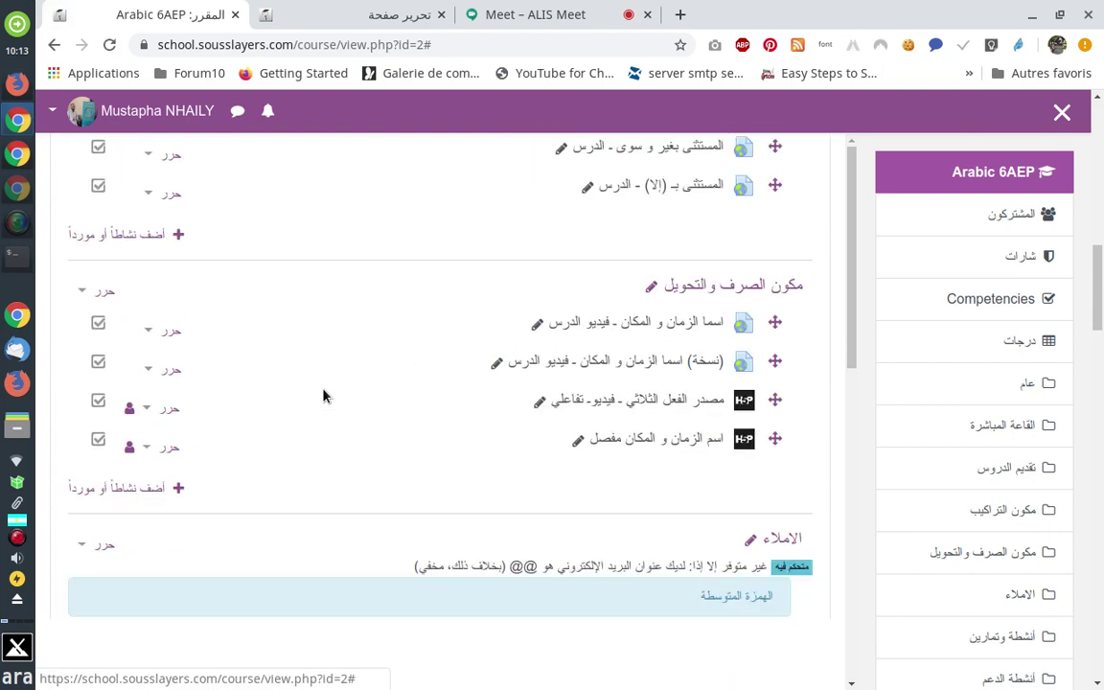
scroll(323, 397, "down", 3)
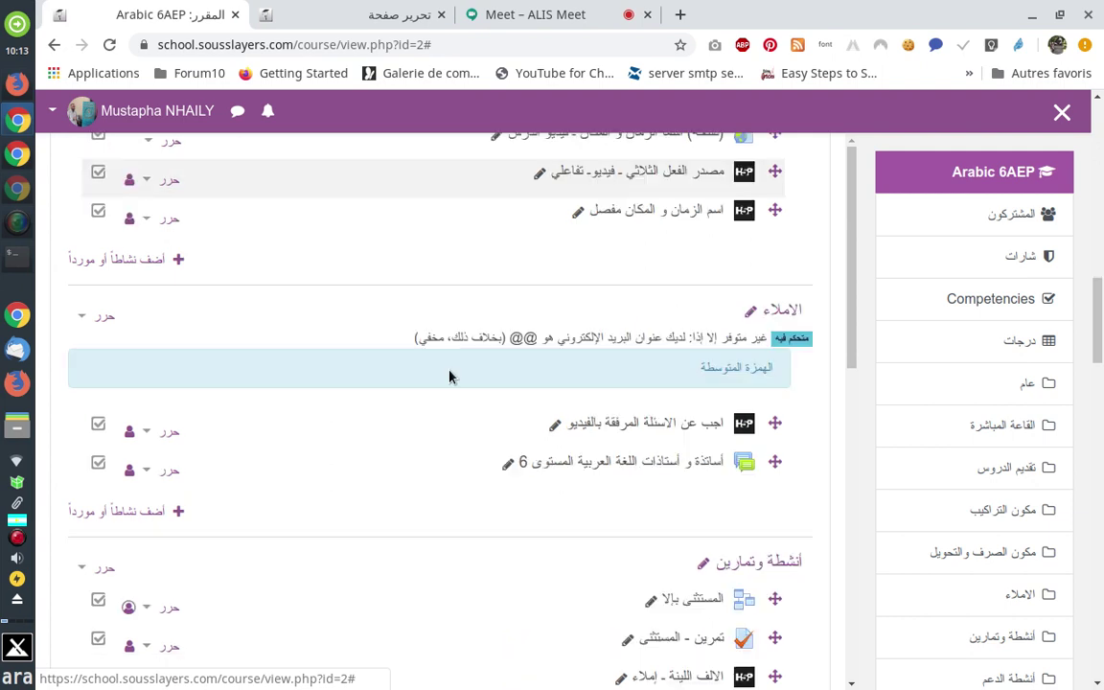
scroll(449, 377, "down", 1)
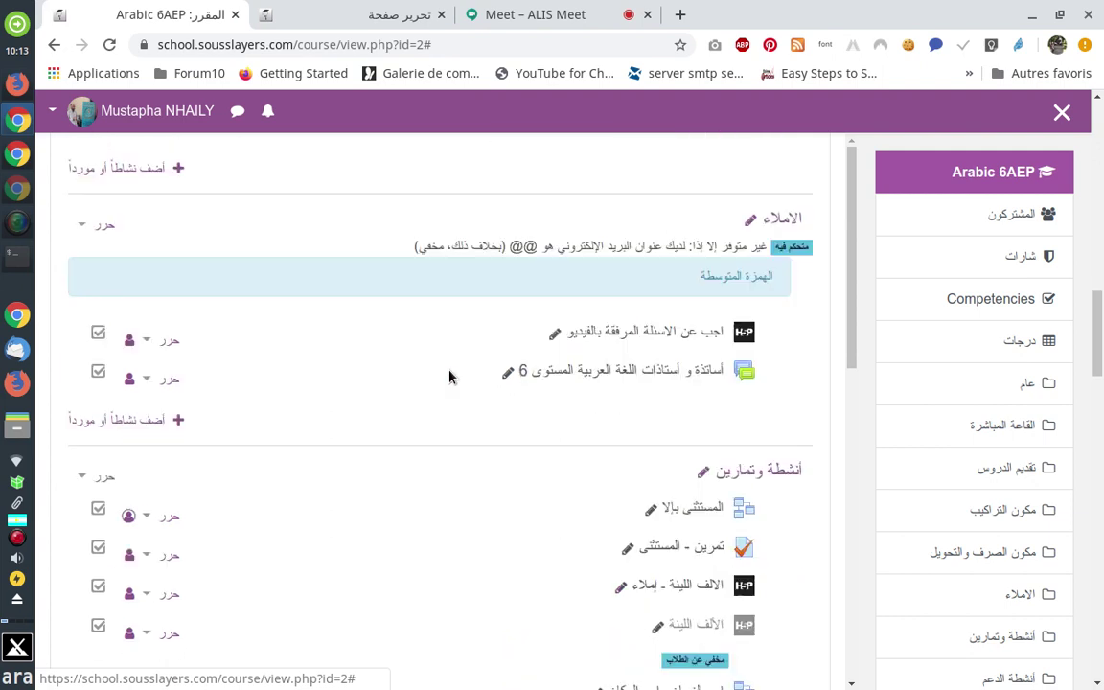
scroll(450, 377, "down", 10)
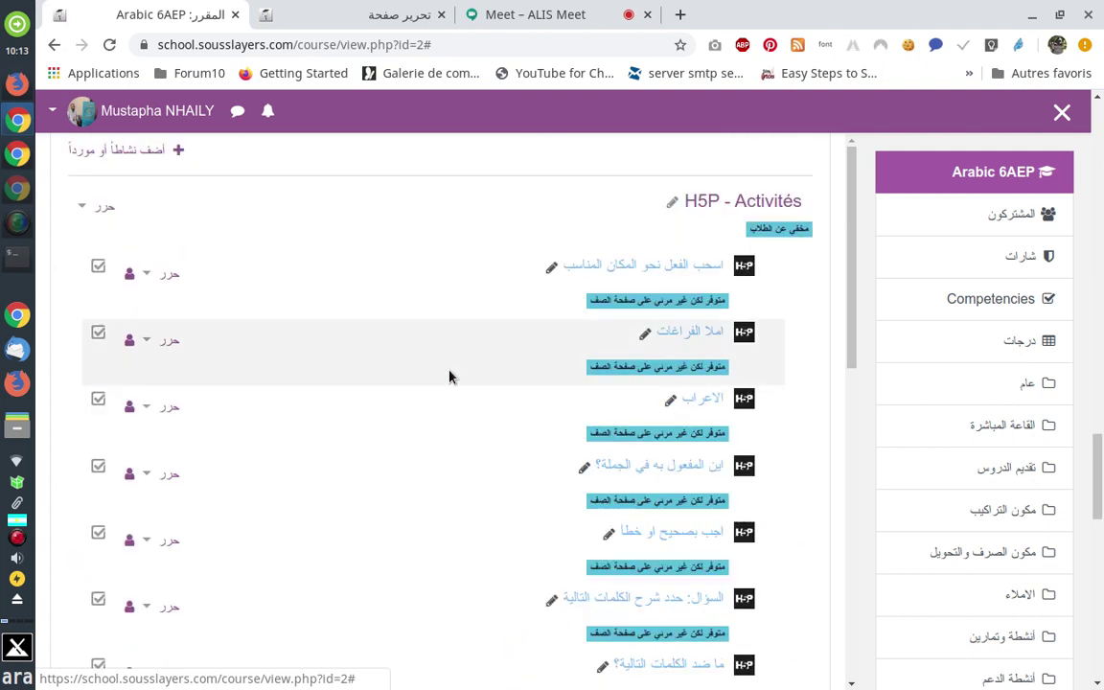
Step: Review the editing options of the H5P - Activités section and those of its first activity, اسحب الفعل نحو المكان المناسب
left_click(85, 215)
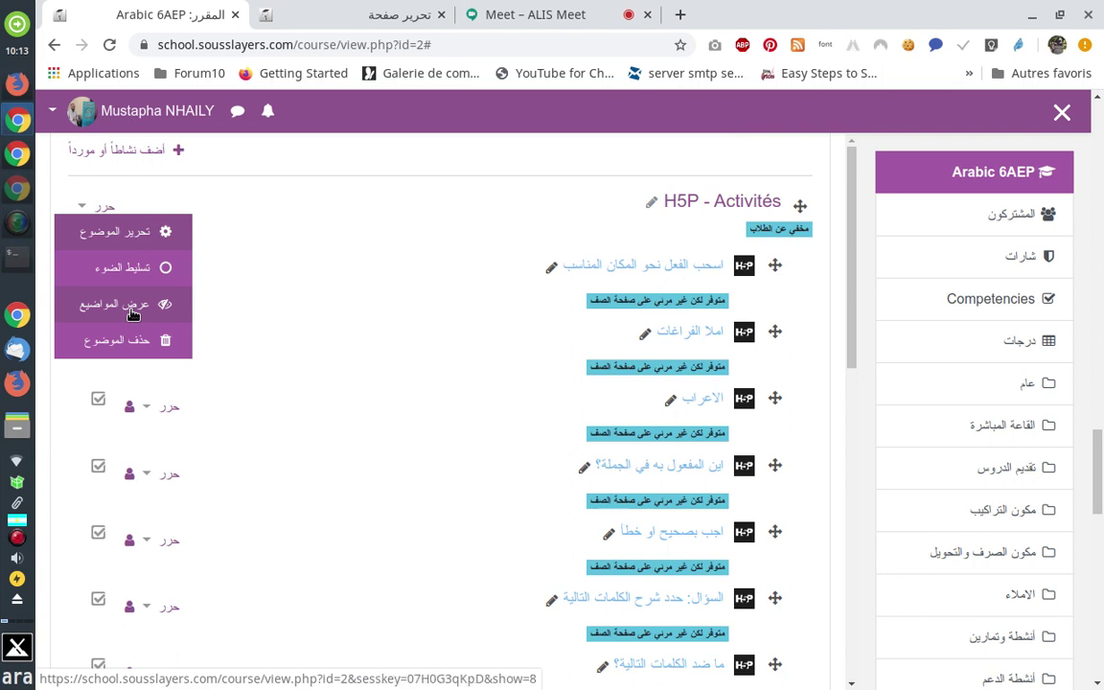
left_click(387, 180)
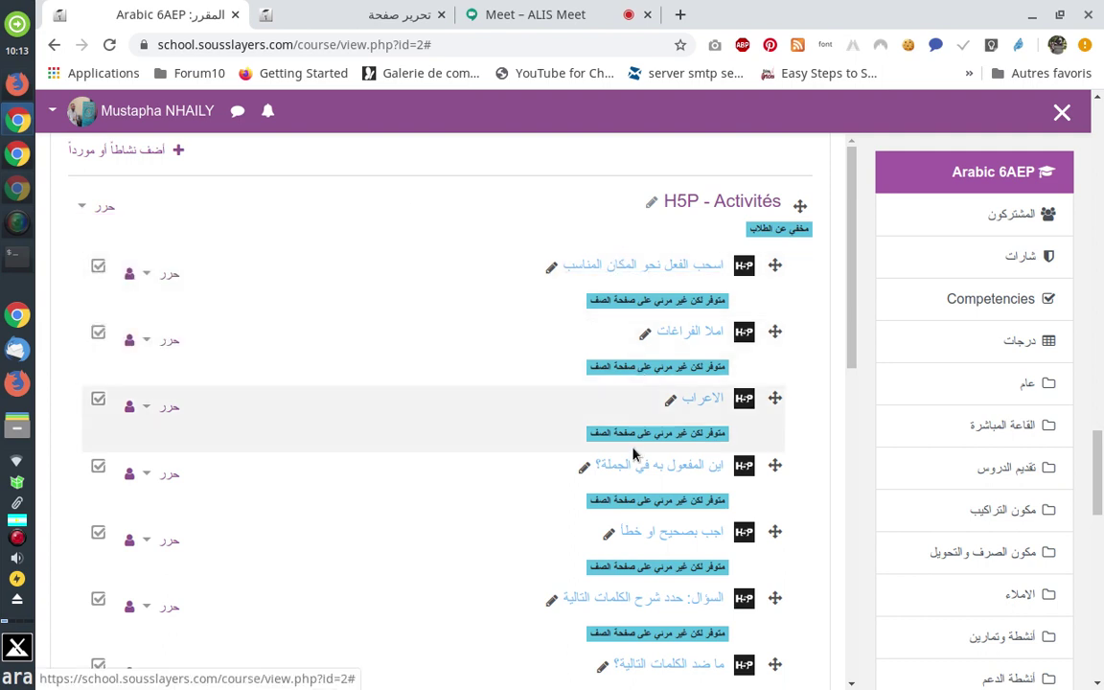
left_click(148, 277)
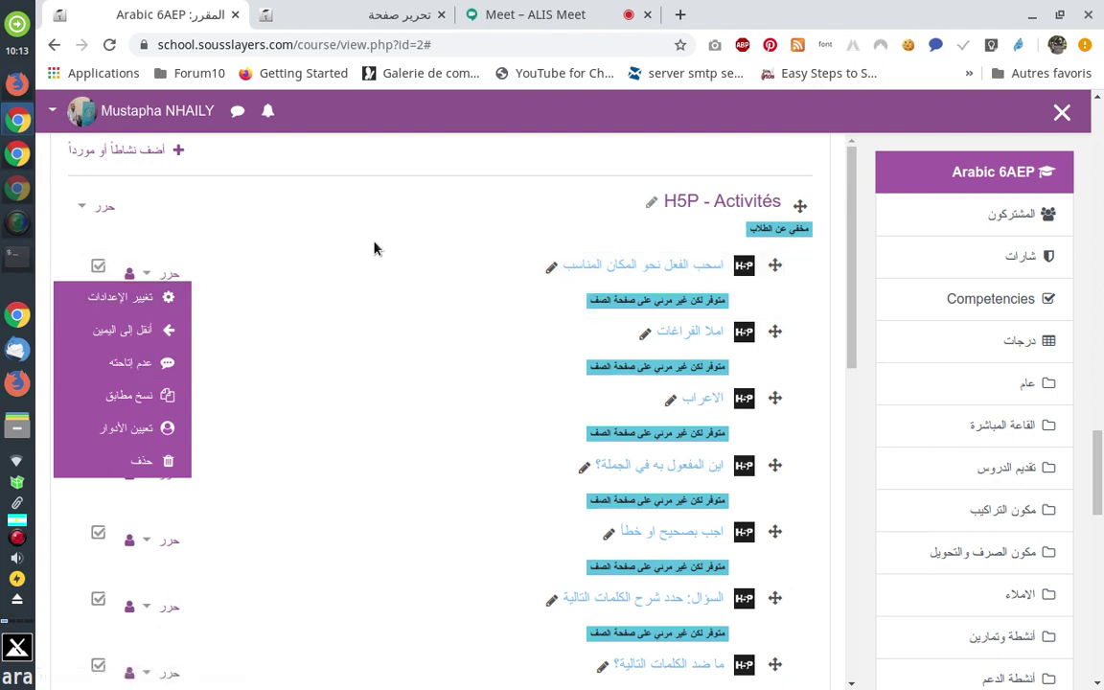
left_click(352, 284)
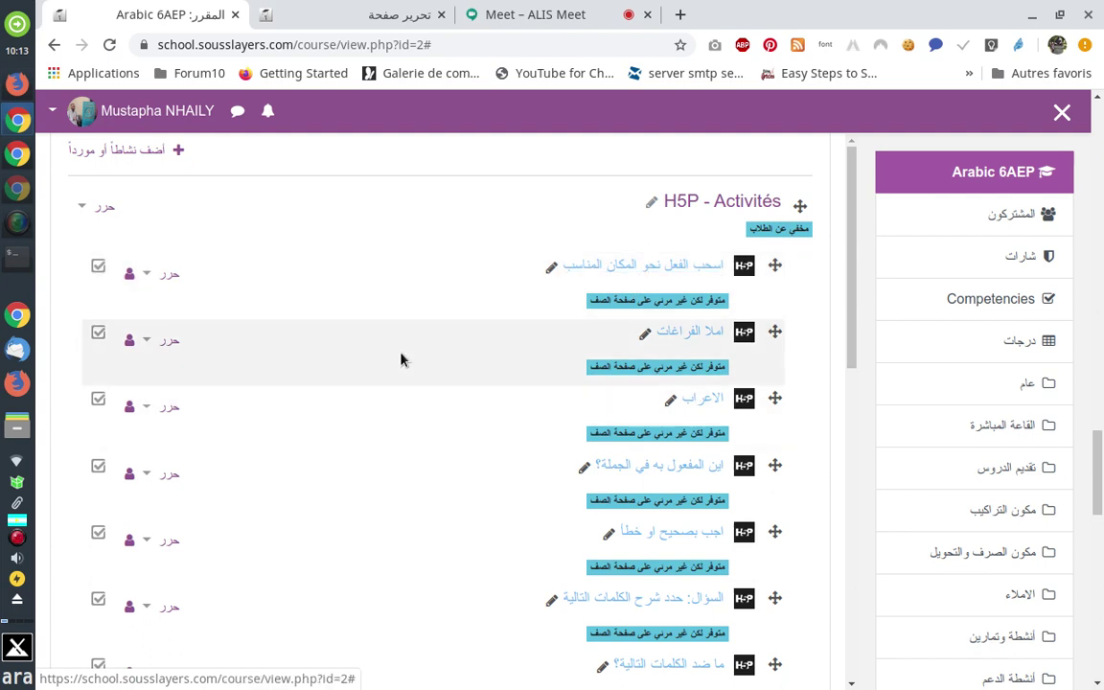
Step: Open the Arabic 6AEP course's settings (تغيير الإعدادات) for editing
scroll(400, 360, "up", 10)
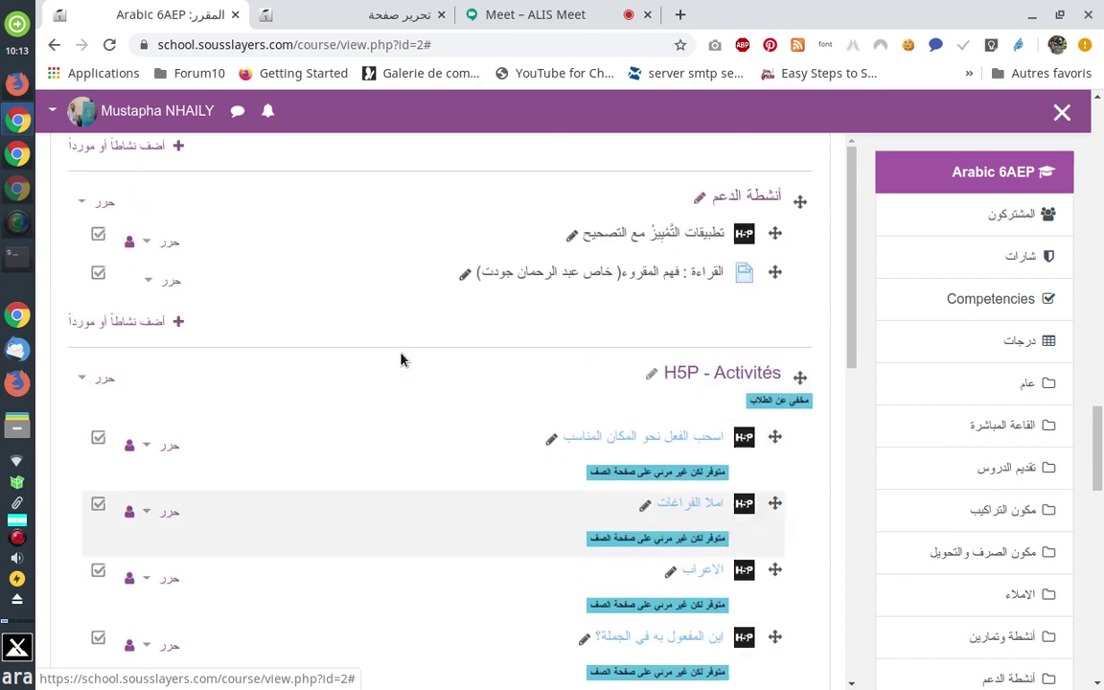
scroll(401, 360, "up", 15)
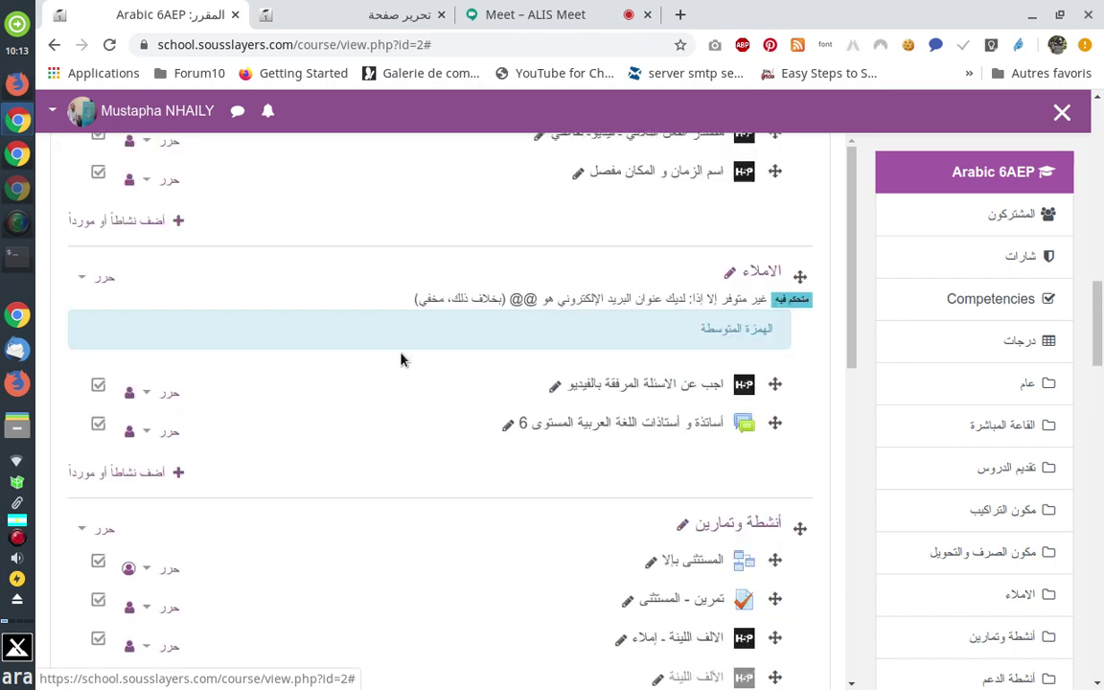
scroll(400, 359, "up", 6)
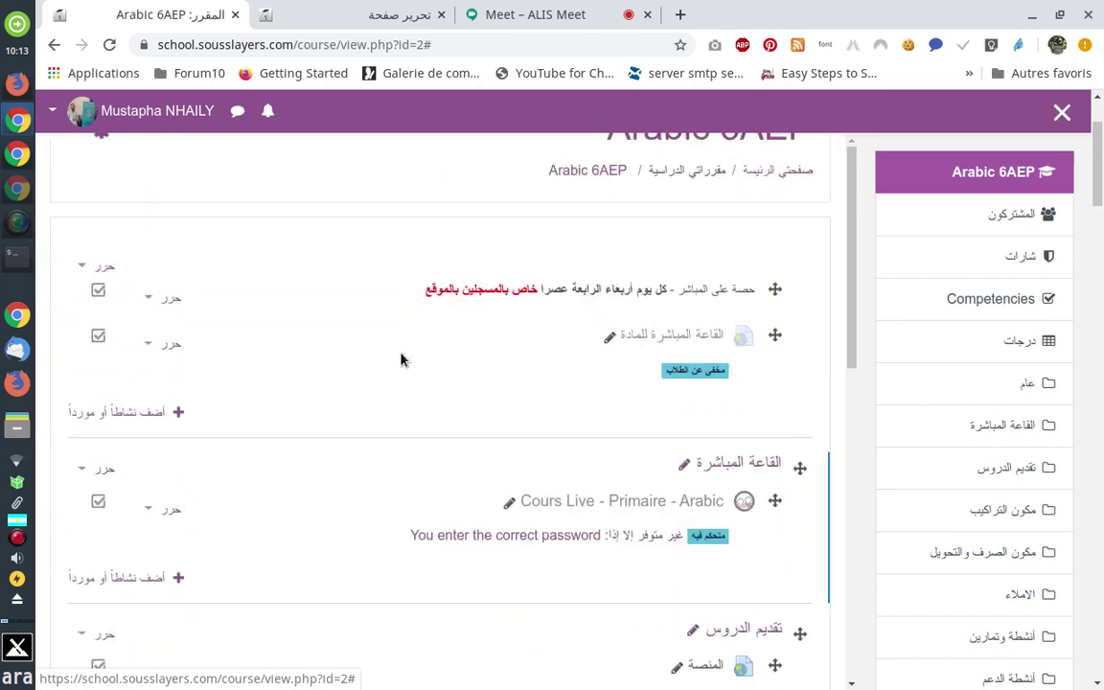
left_click(86, 267)
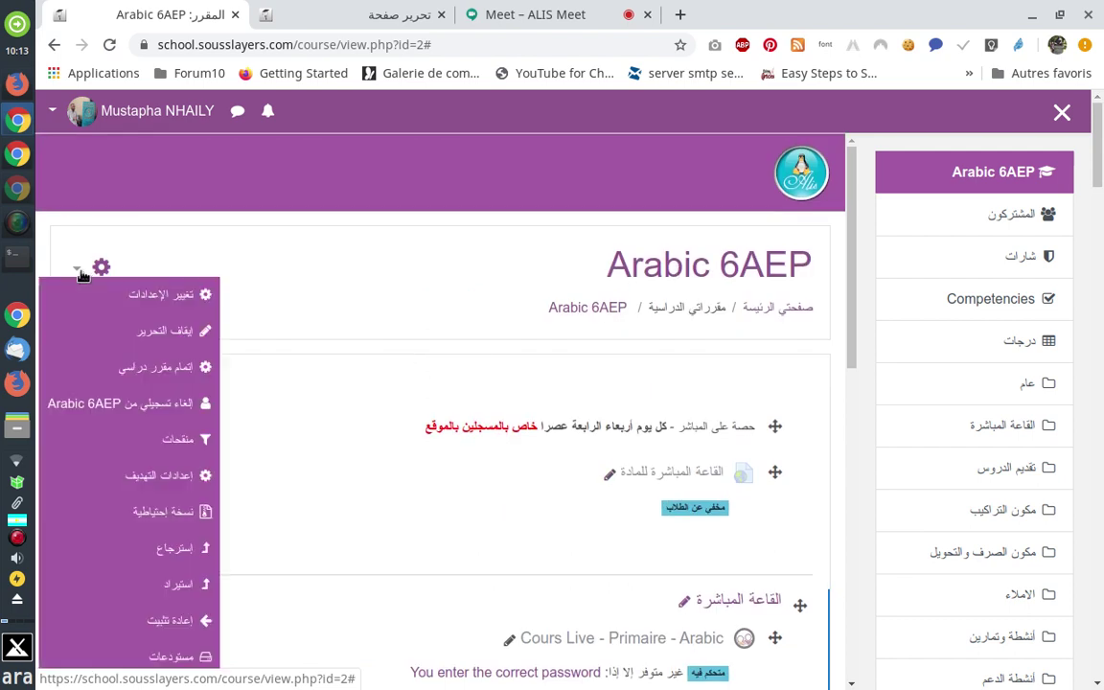
left_click(128, 305)
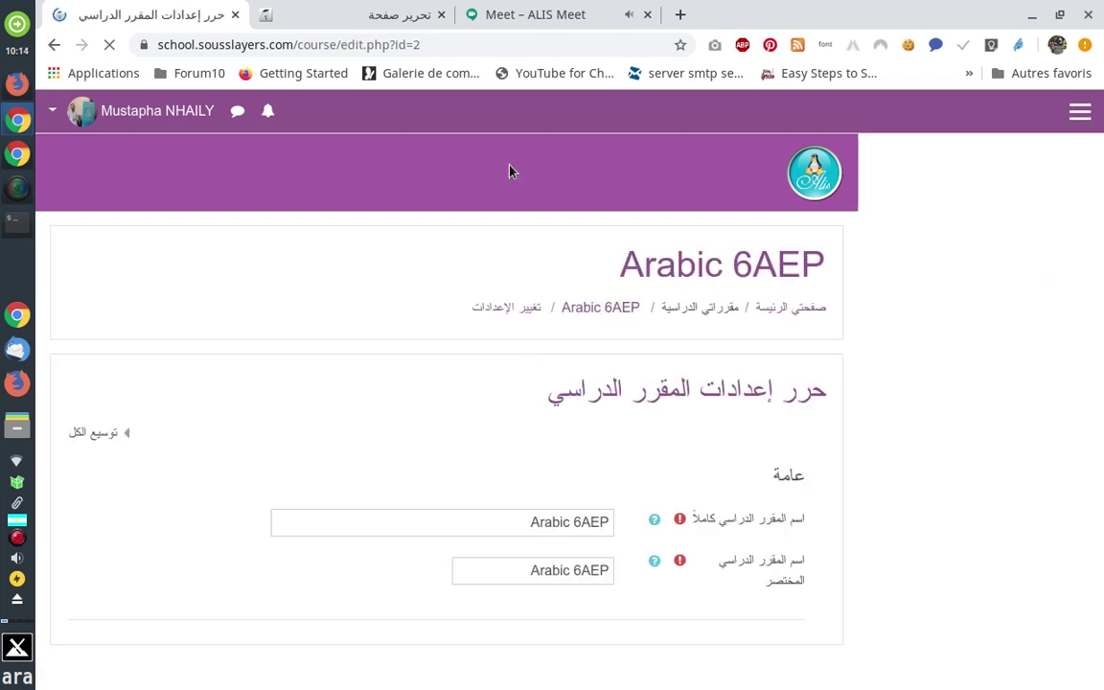
Step: Switch to Google Meet and rejoin the ALIS Meet call, closing the private Chrome window while the call is being prepared
left_click(525, 16)
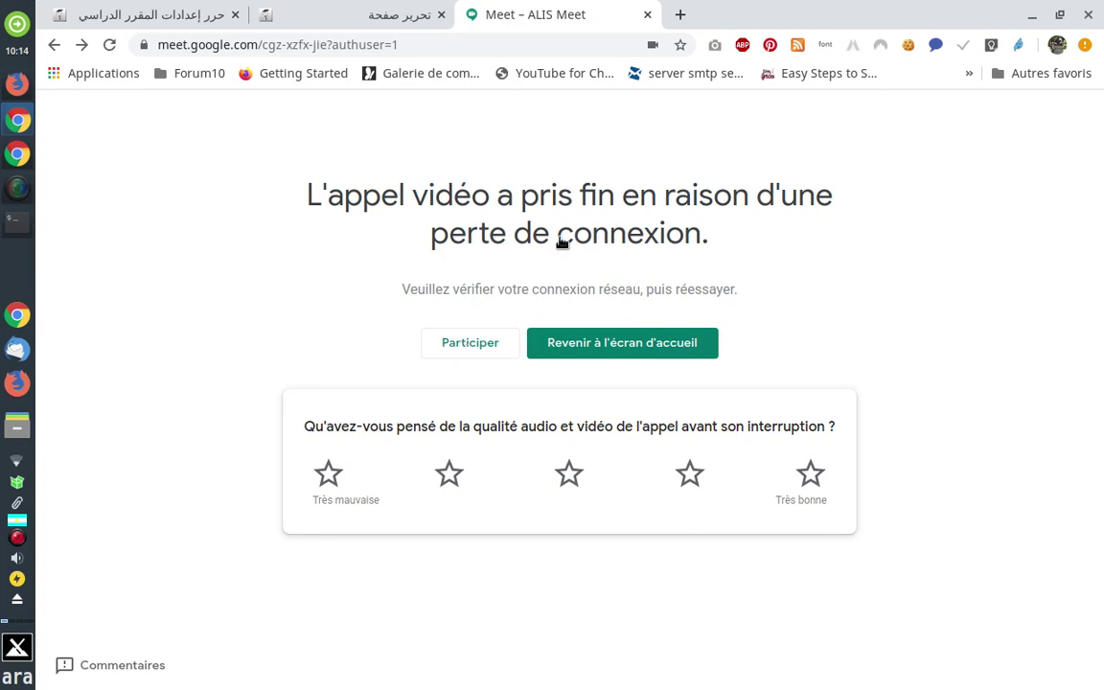
left_click(467, 347)
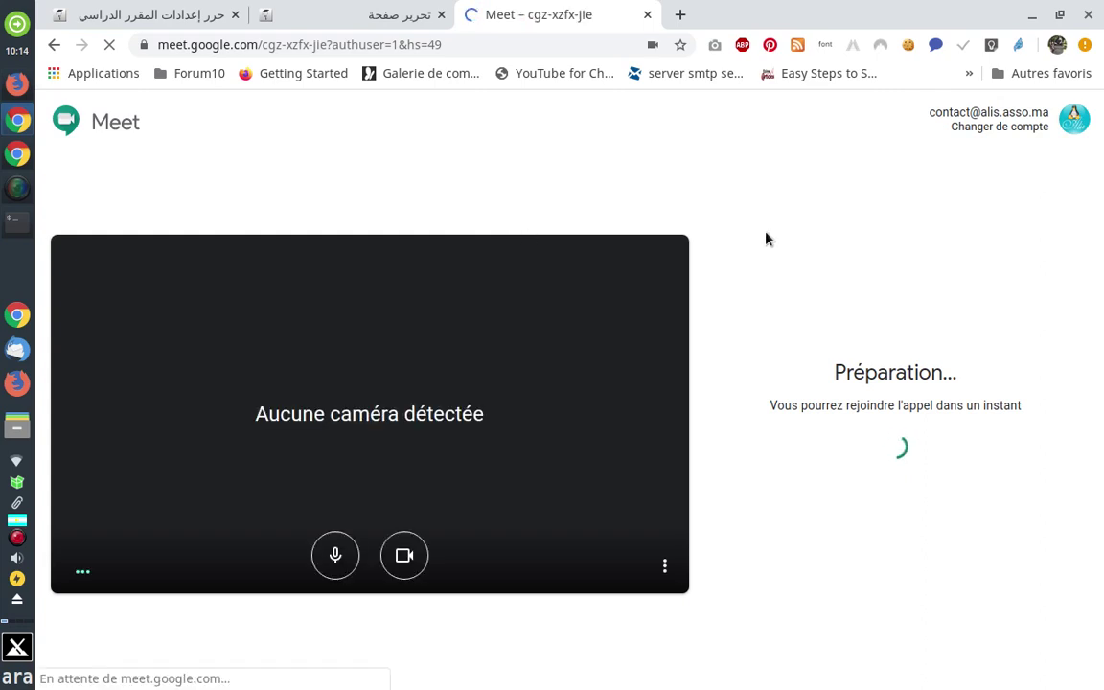
left_click(17, 153)
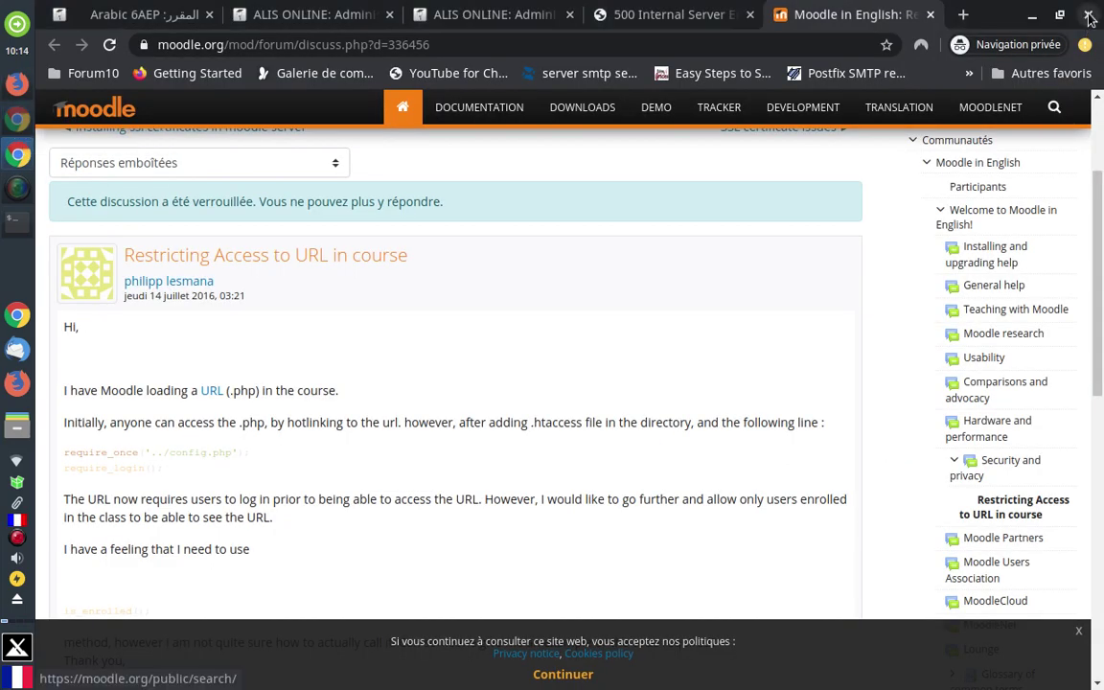
left_click(17, 155)
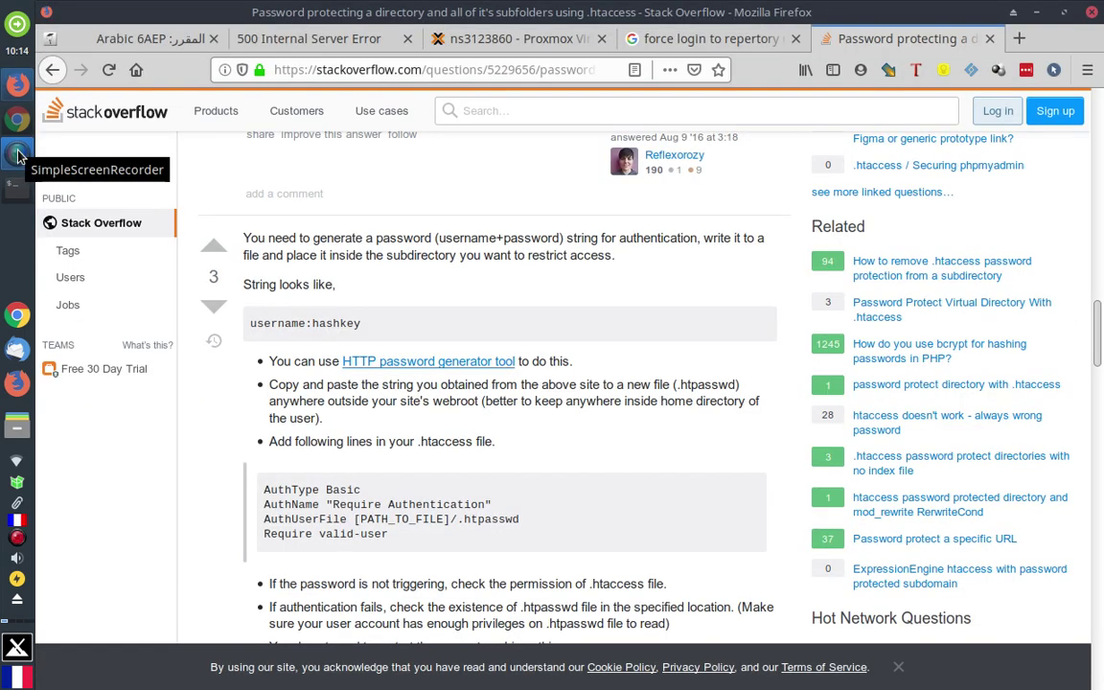
left_click(17, 88)
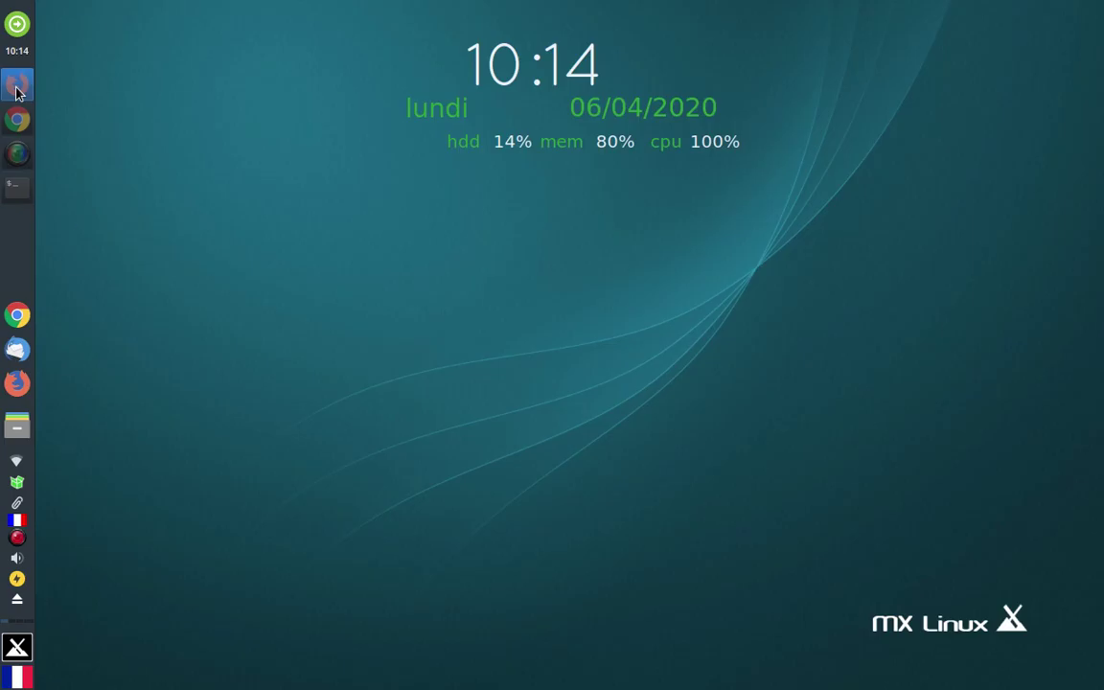
left_click(18, 118)
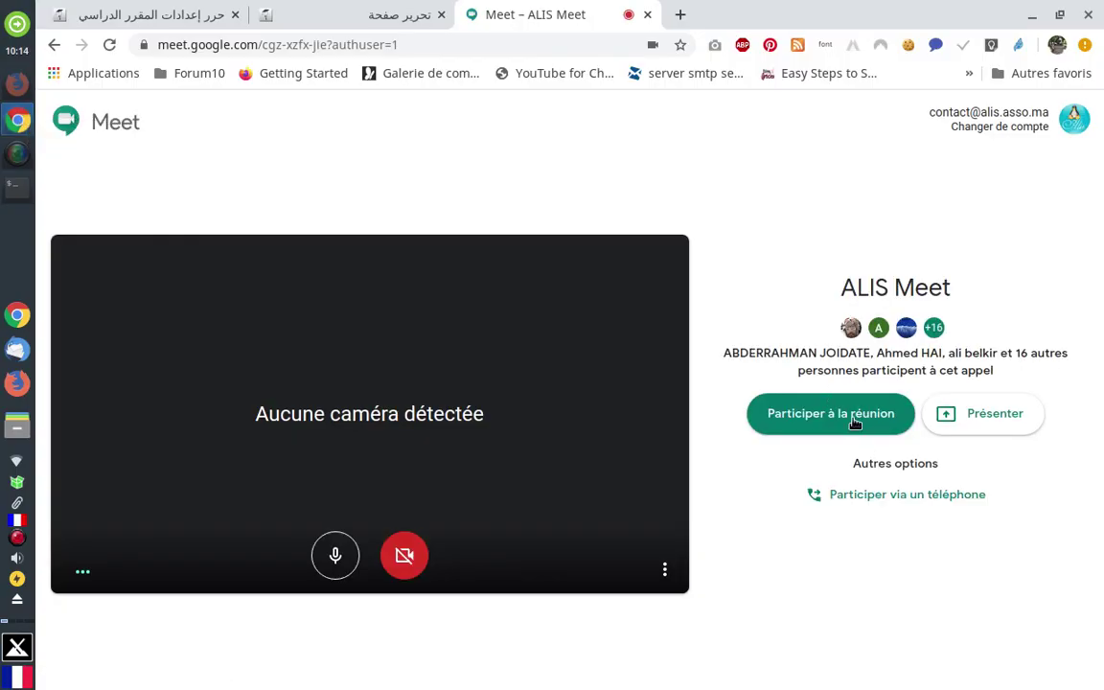
left_click(795, 410)
Step: Switch to Firefox and quit it, closing all of its open tabs
left_click(17, 84)
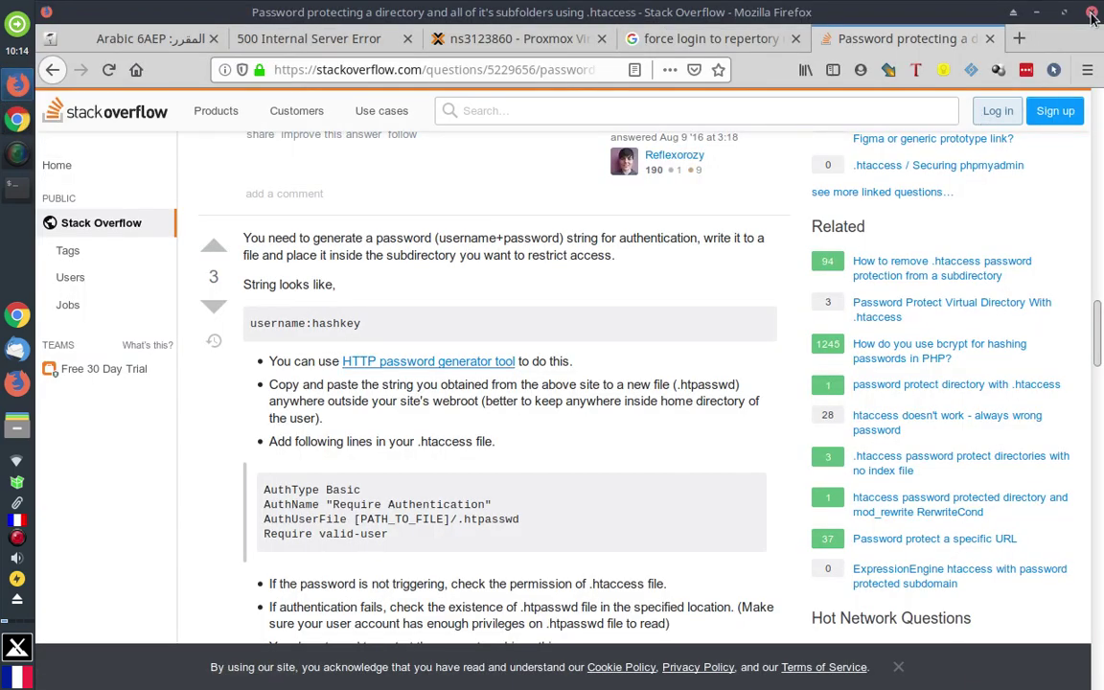
key("ctrl+q")
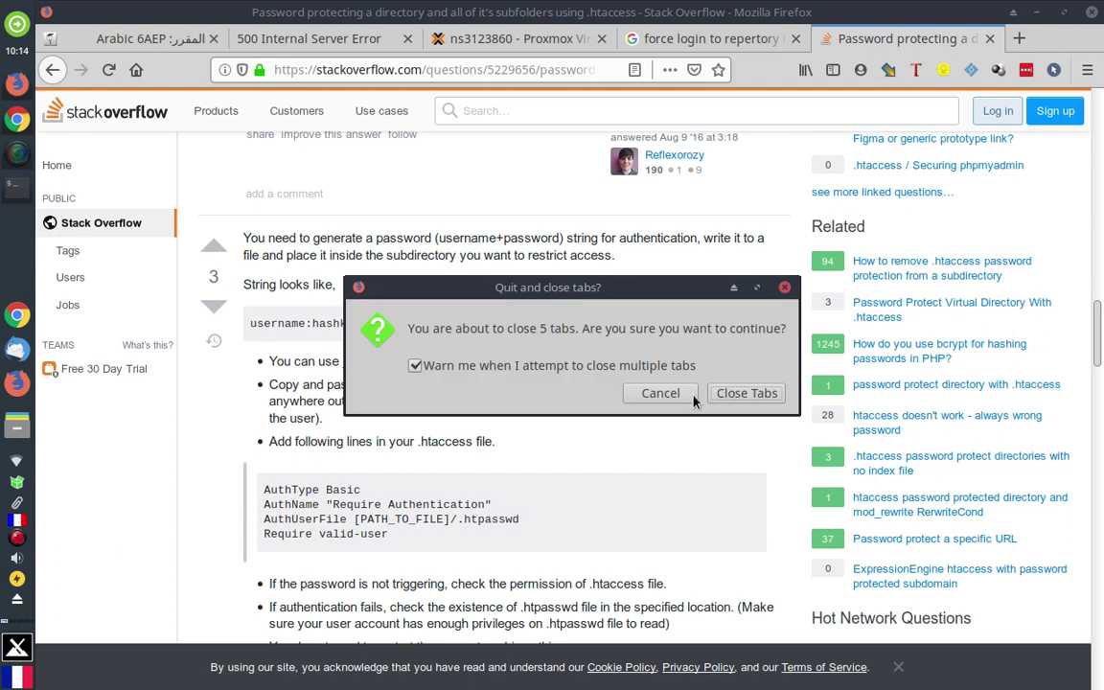
left_click(732, 397)
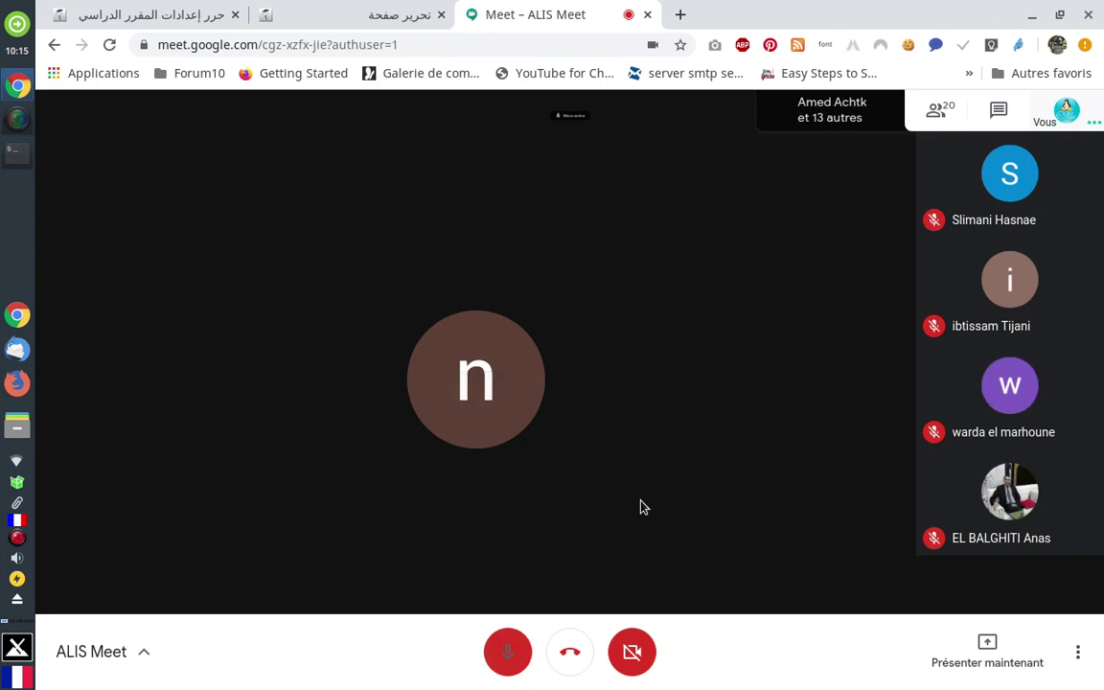
Step: Turn on the microphone in the ALIS Meet call and present the entire screen to the participants
key("ctrl+d")
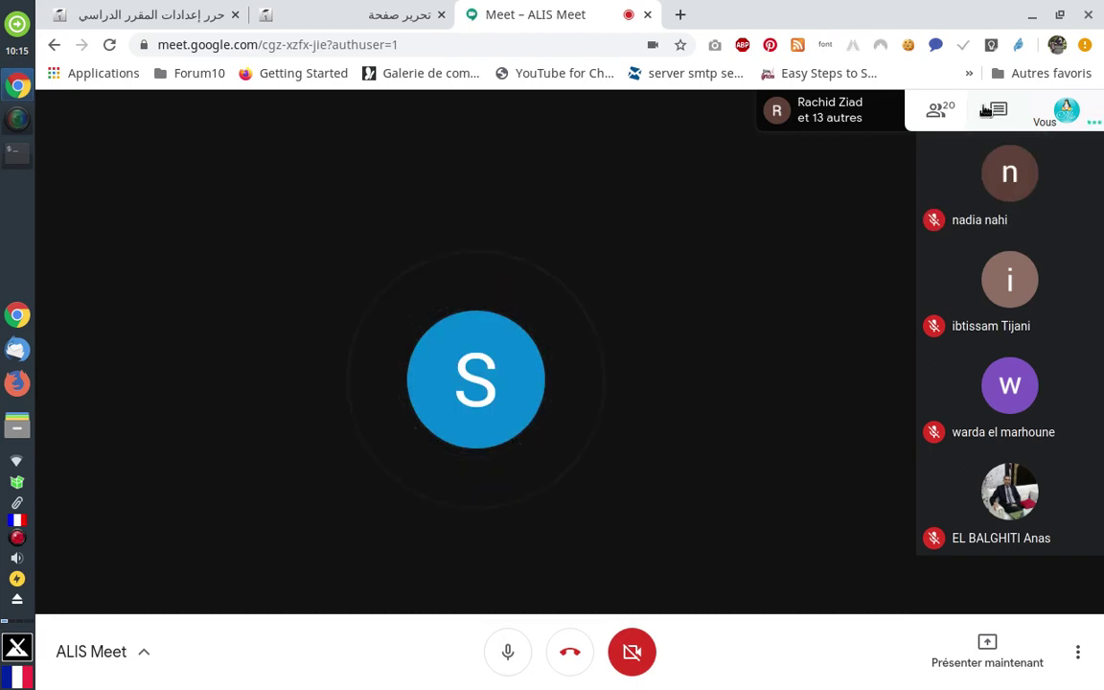
left_click(989, 654)
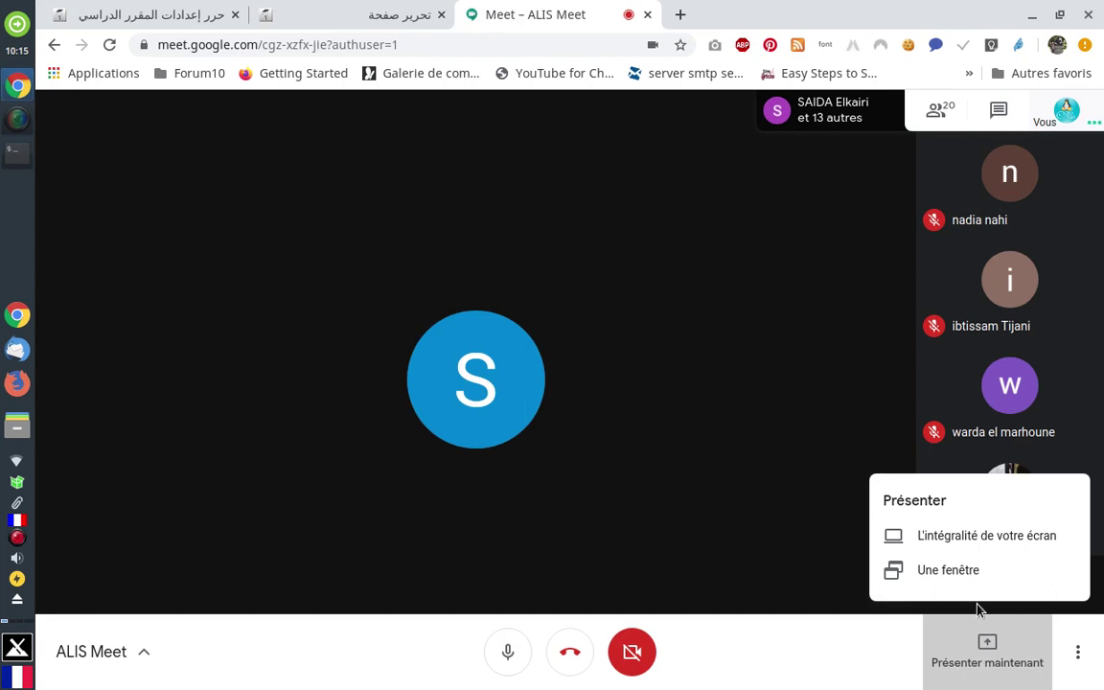
left_click(702, 448)
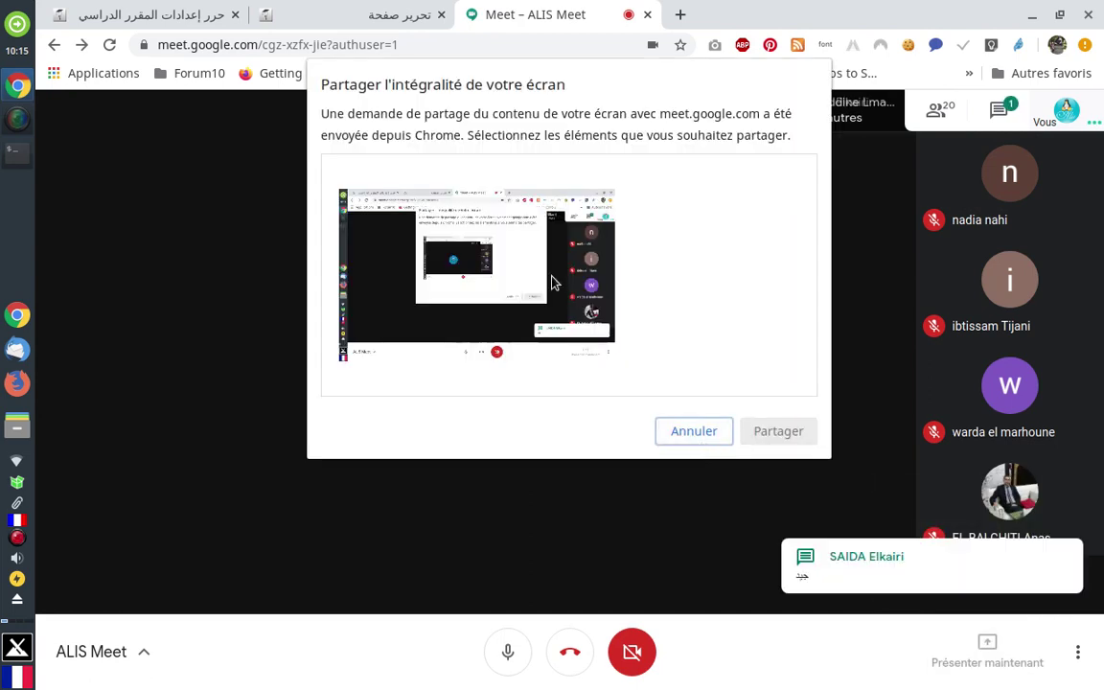
left_click(778, 434)
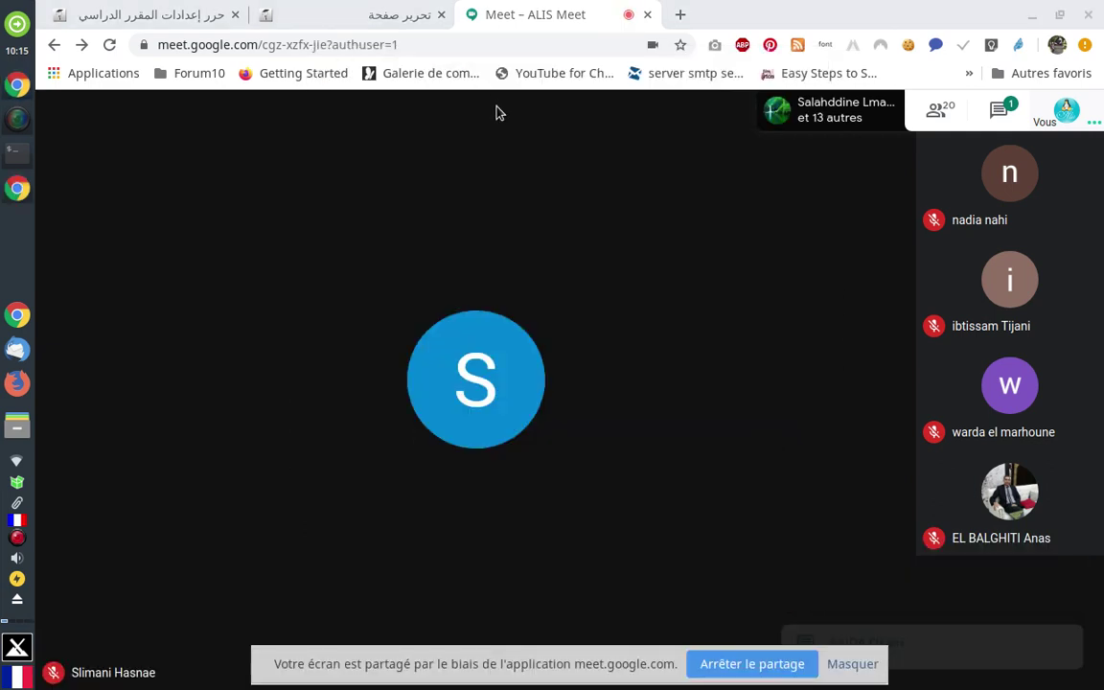
Step: Check the open page editor and the course settings page, and return to the Google Meet call to read its chat
left_click(361, 22)
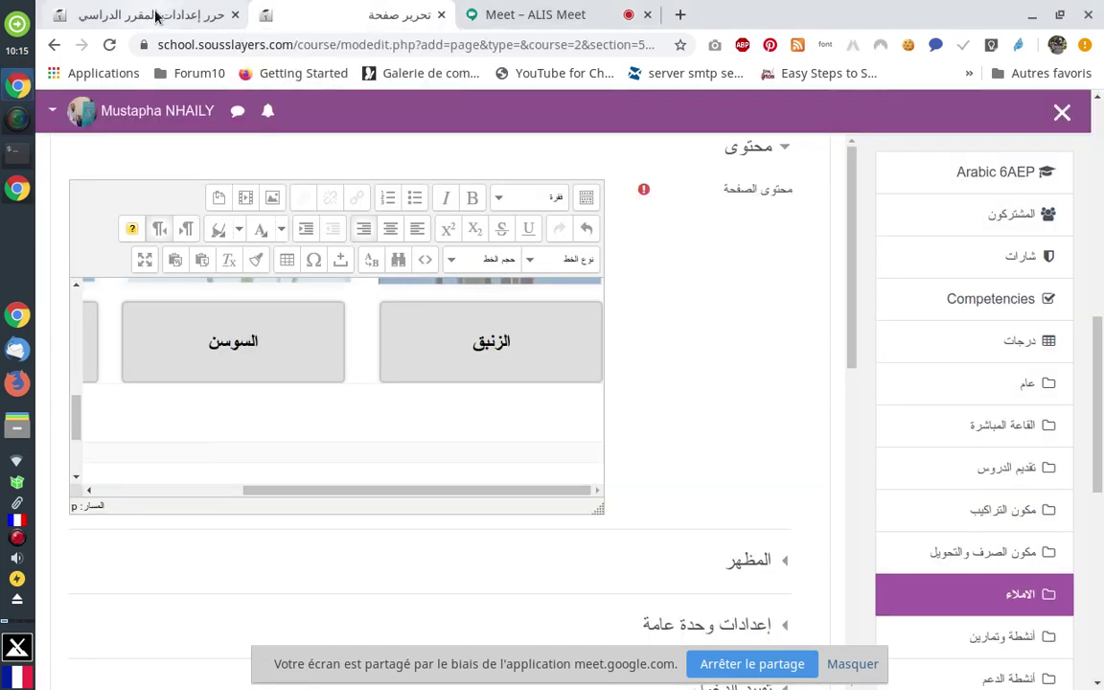
left_click(154, 16)
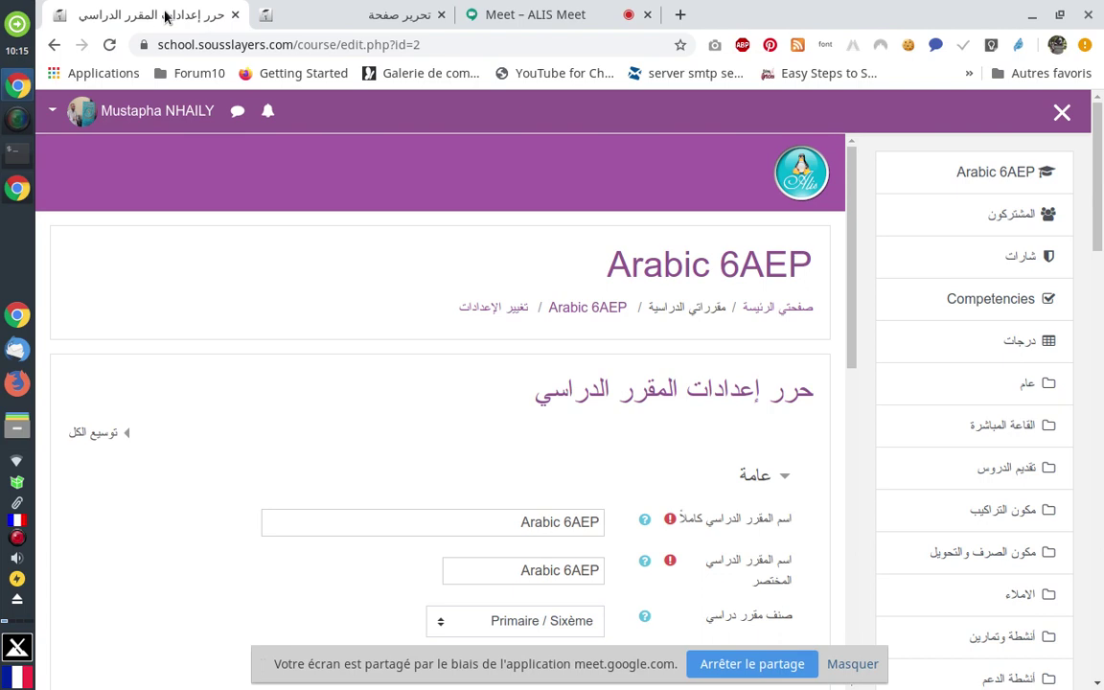
left_click(566, 14)
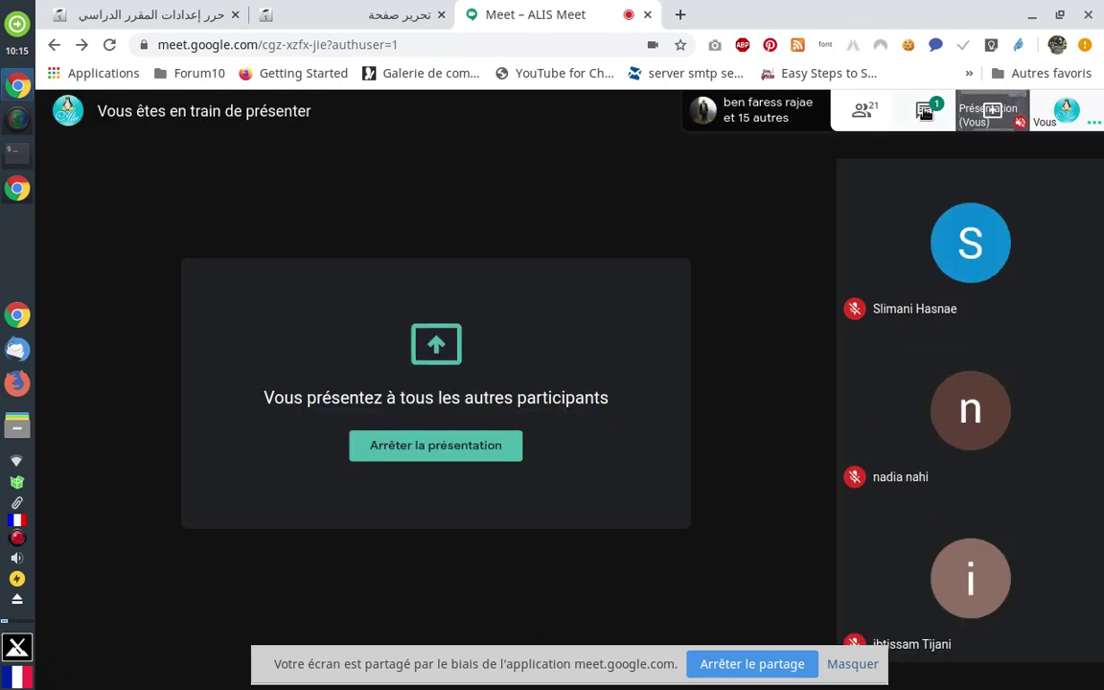
left_click(926, 112)
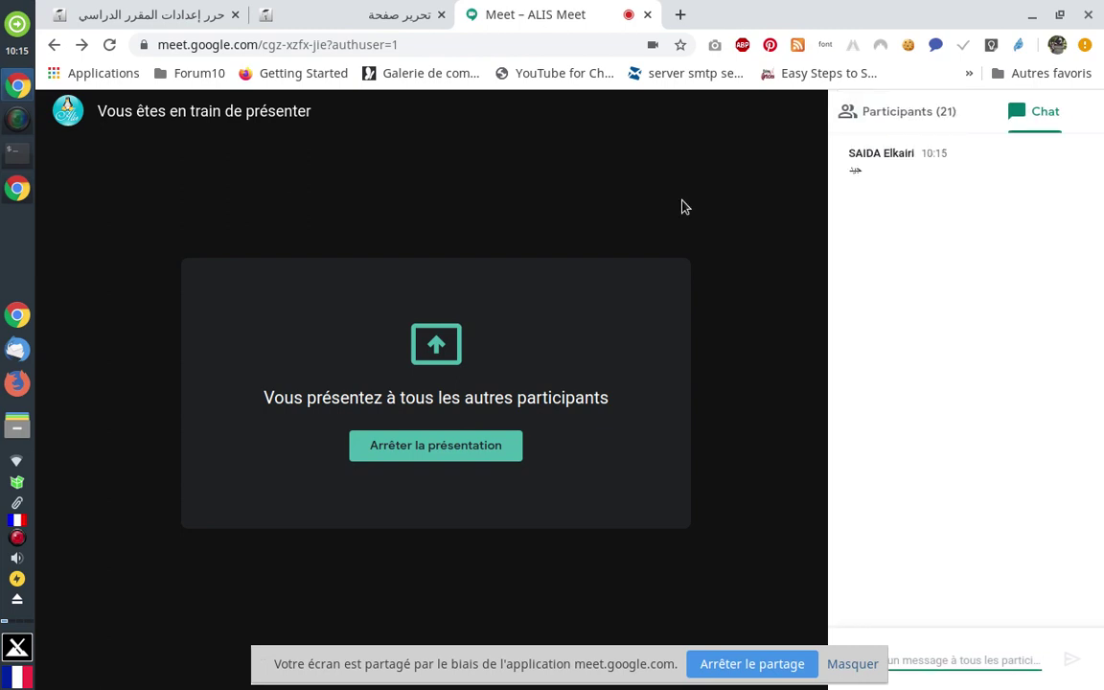
Step: Show the appearance (المظهر) section of the Arabic 6AEP course settings, and collapse it again after viewing its options
left_click(175, 19)
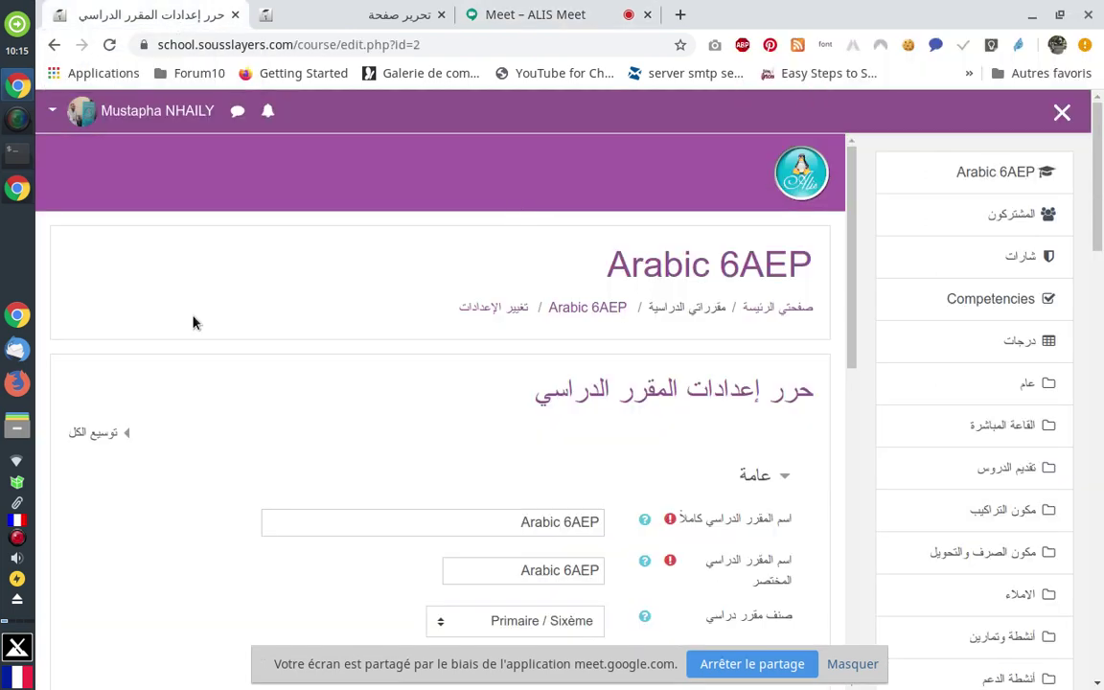
scroll(223, 298, "down", 10)
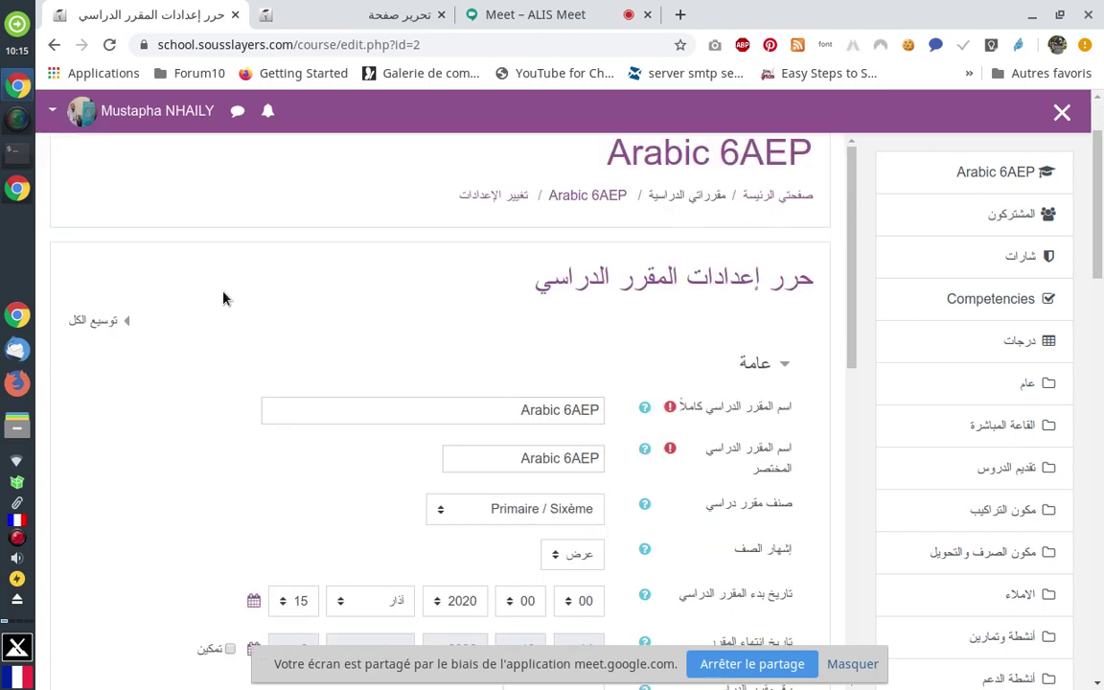
scroll(695, 313, "down", 7)
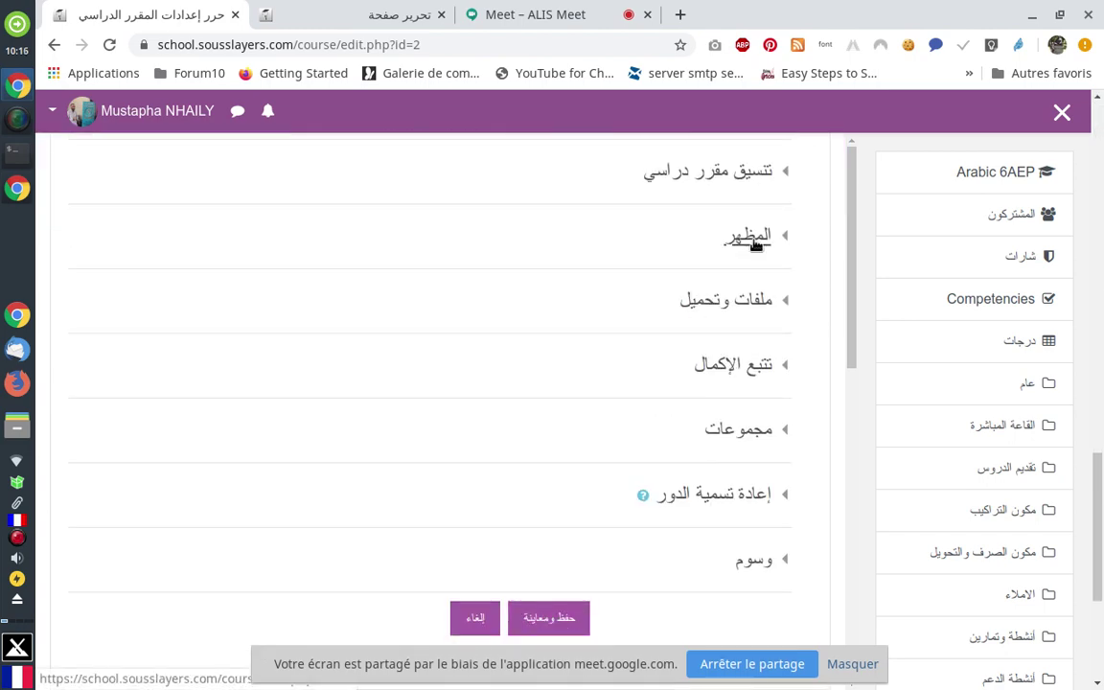
left_click(755, 246)
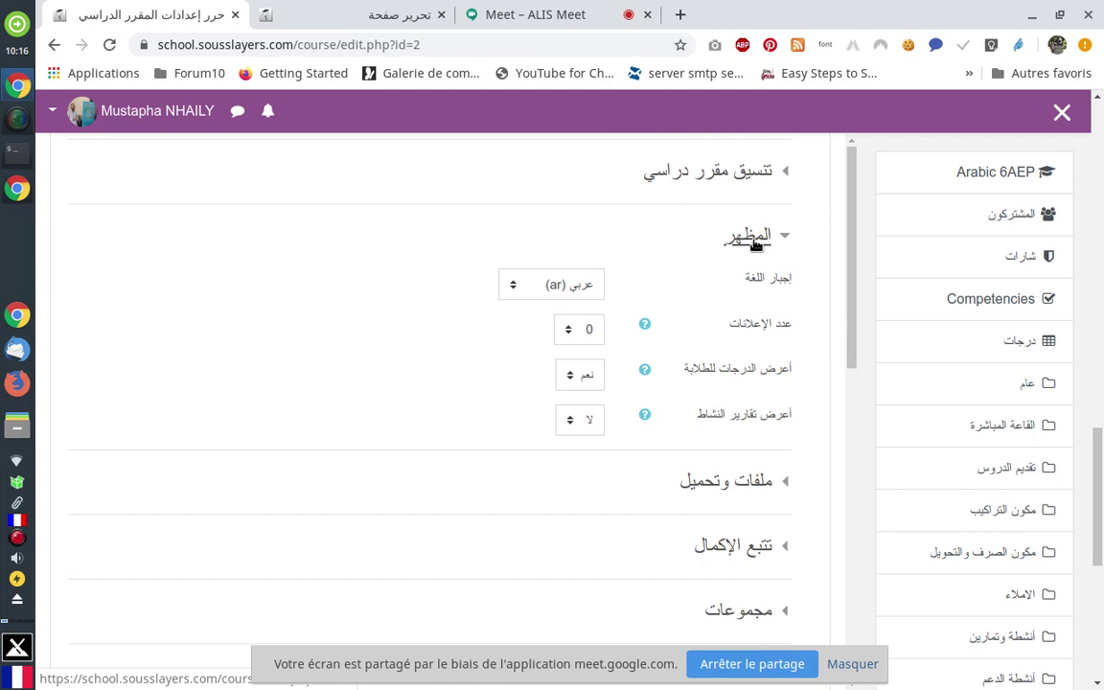
left_click(756, 245)
scroll(755, 246, "up", 1)
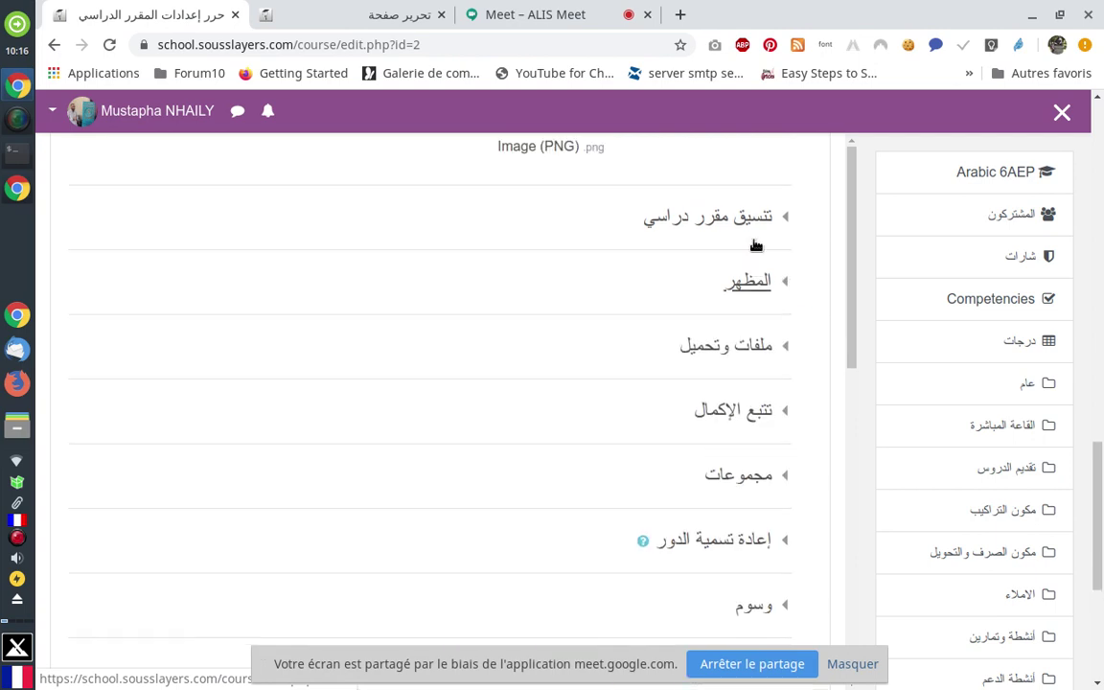
Step: Review the hidden-sections choices in the course format settings, keeping the option الأجزاء المخفية غير مرئية تماماً
left_click(750, 220)
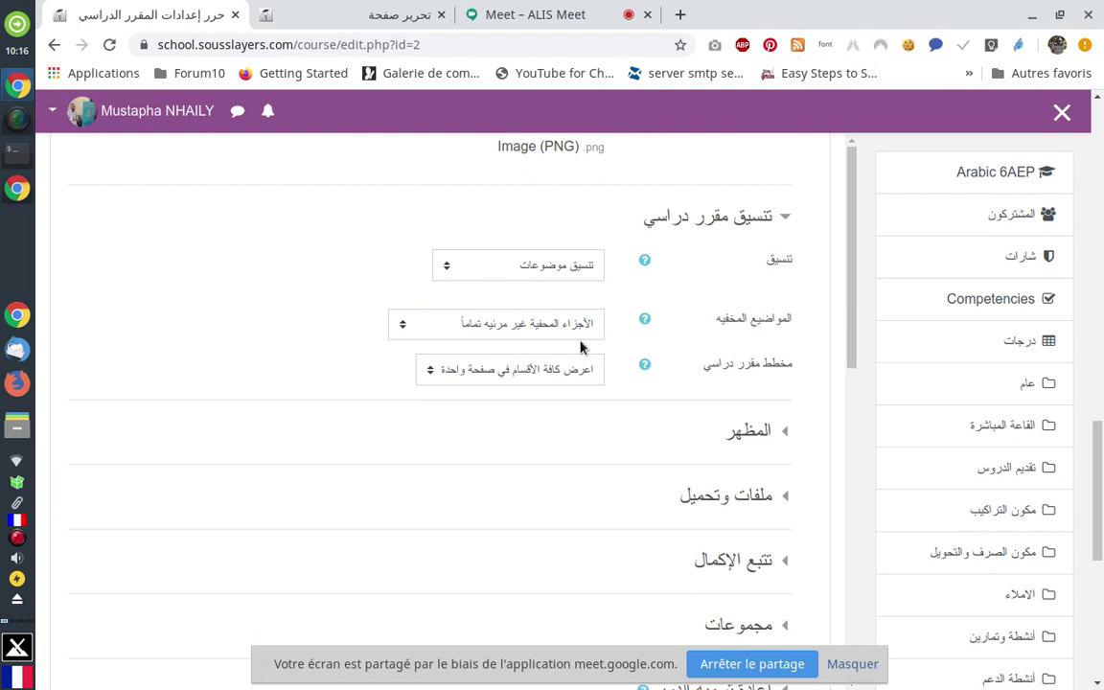
left_click(402, 336)
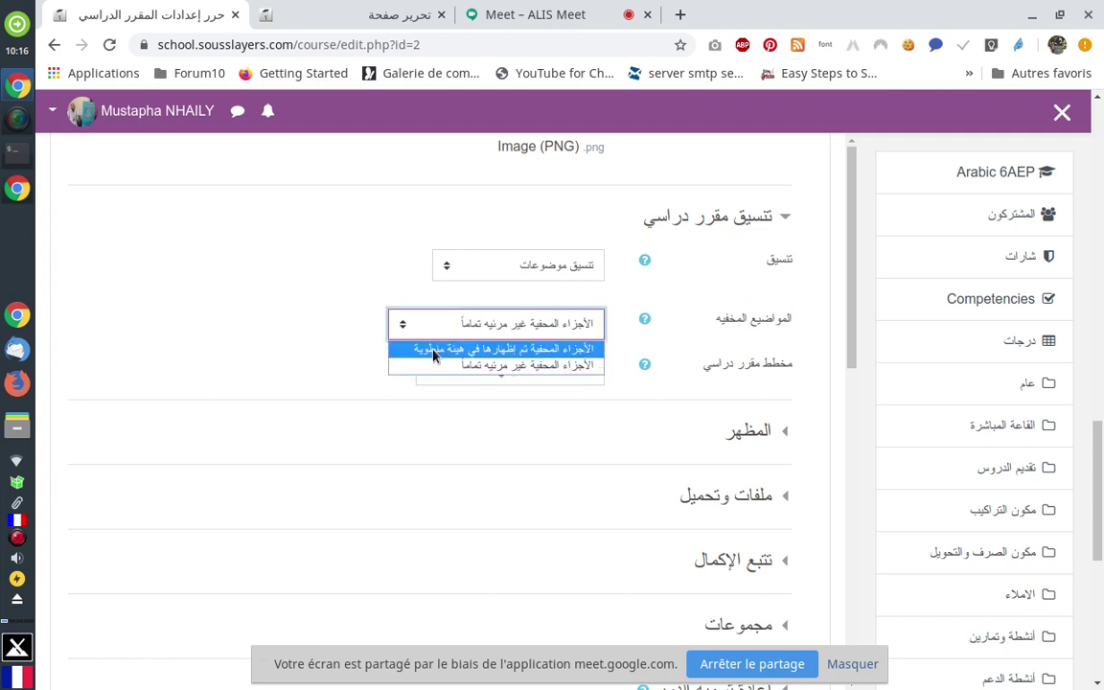
left_click(495, 369)
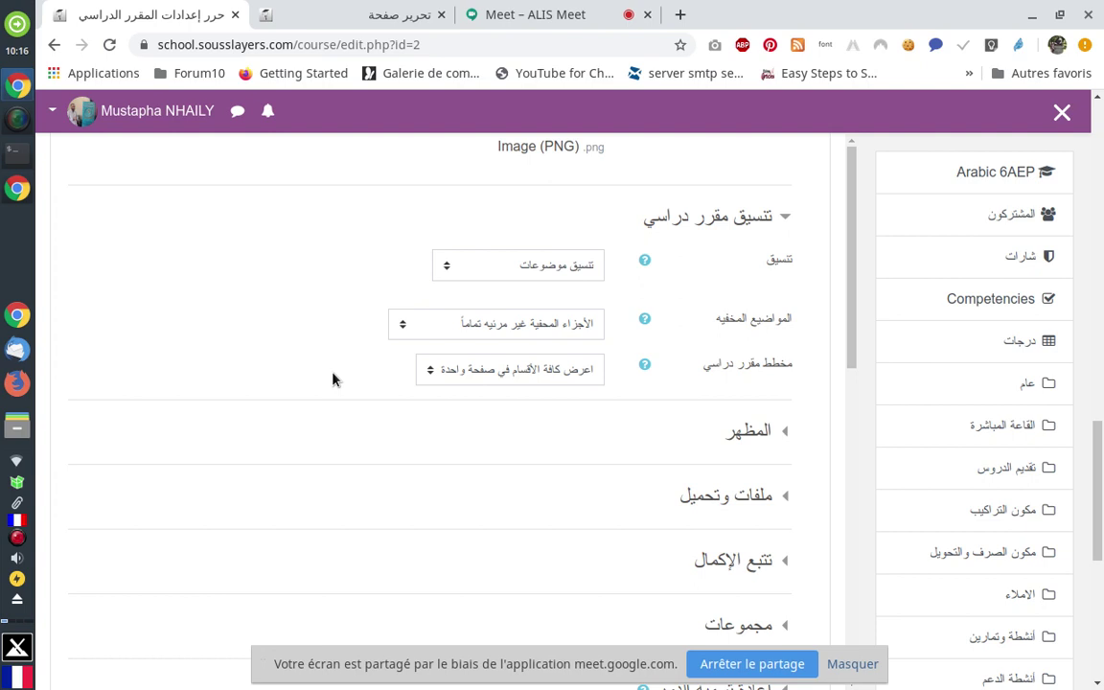
Step: Show the open page editor, hide the screen-sharing notice, and return to the ALIS Meet call
left_click(383, 18)
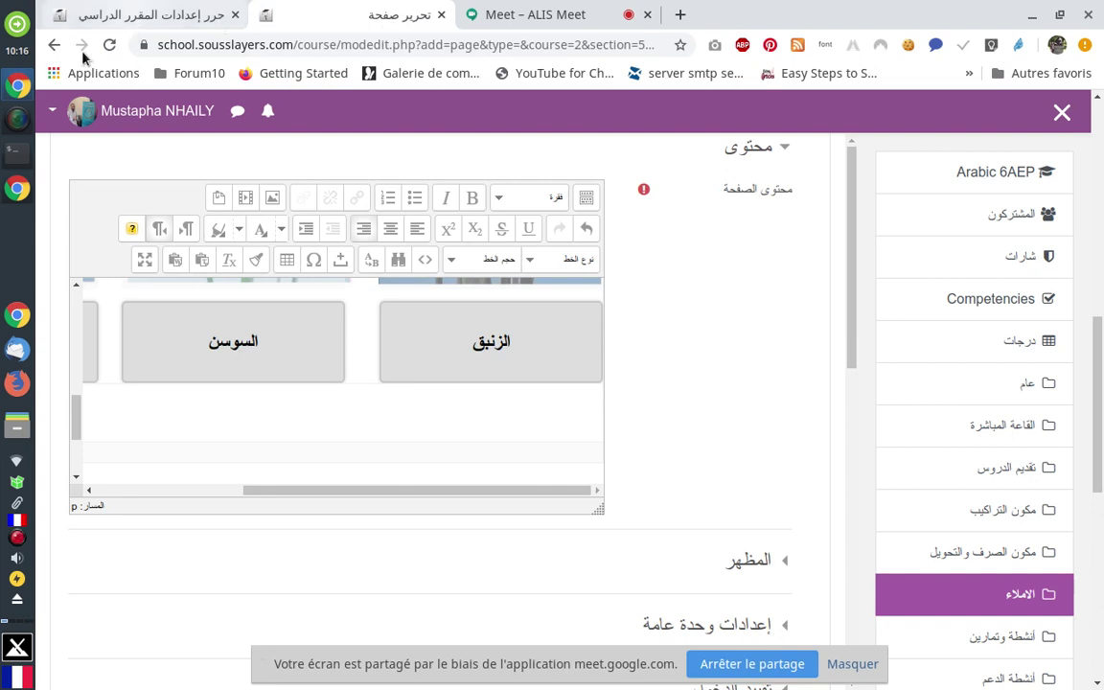
left_click(16, 189)
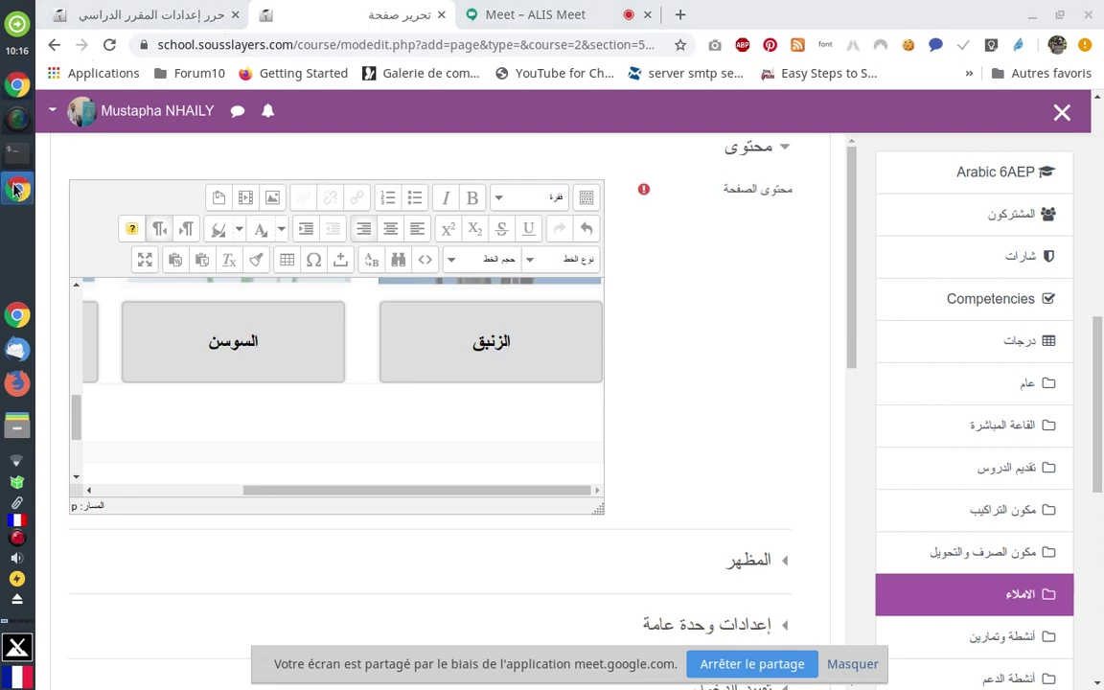
left_click(849, 665)
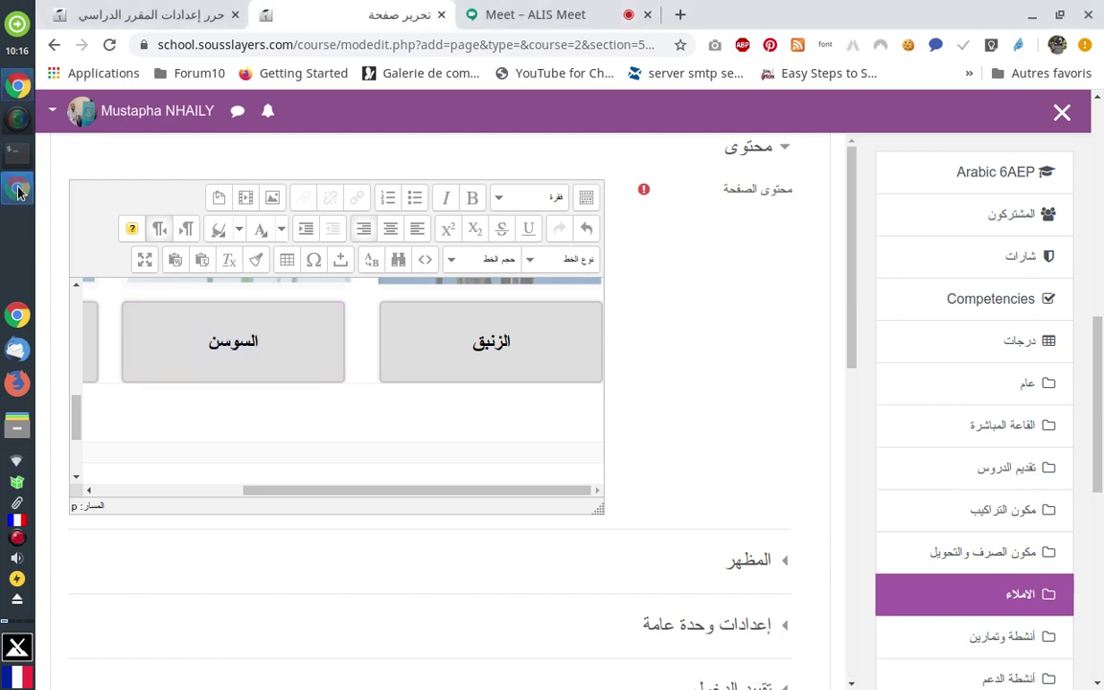
left_click(553, 15)
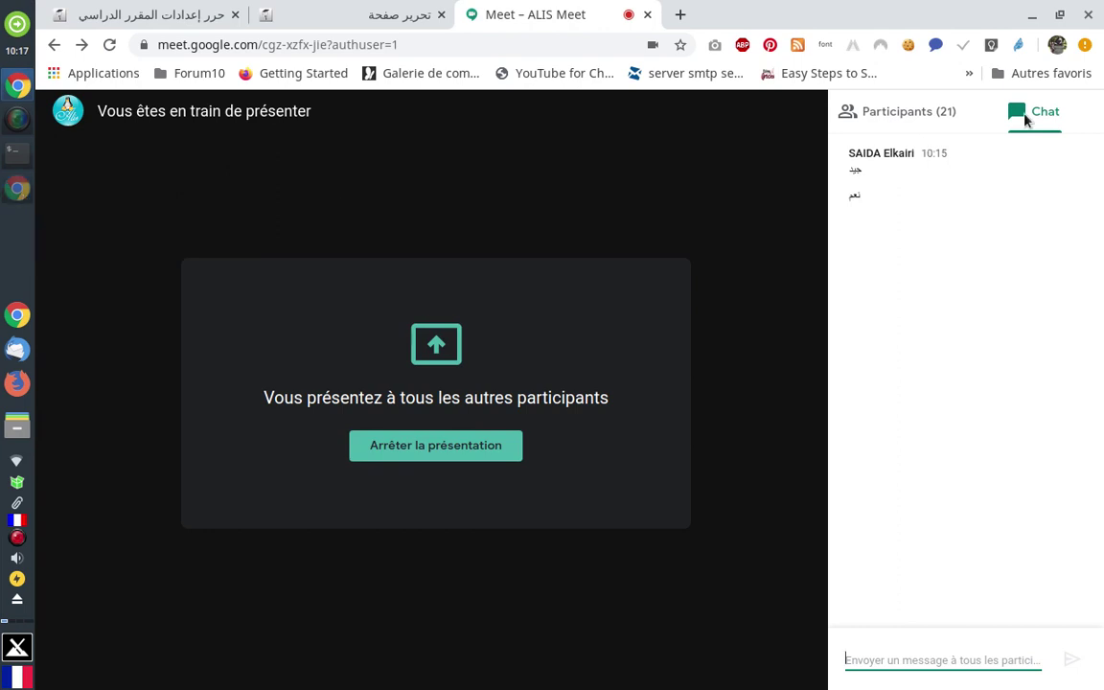
Step: Open a private Chrome window and go to arab6.alis.asso.ma
left_click(1085, 44)
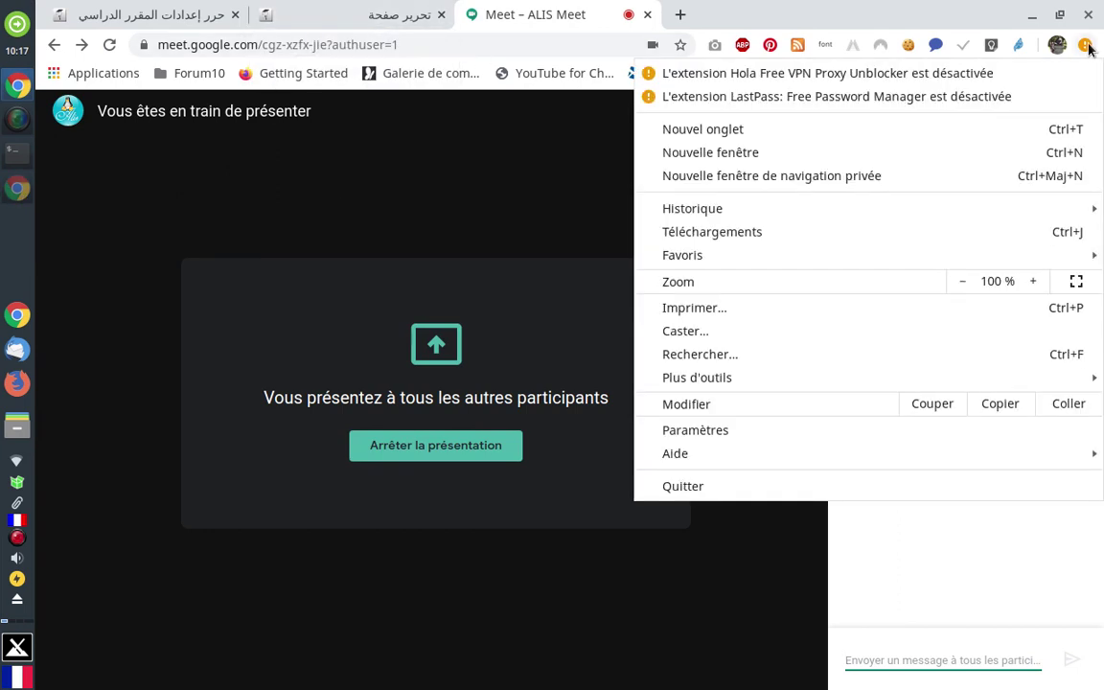
left_click(703, 176)
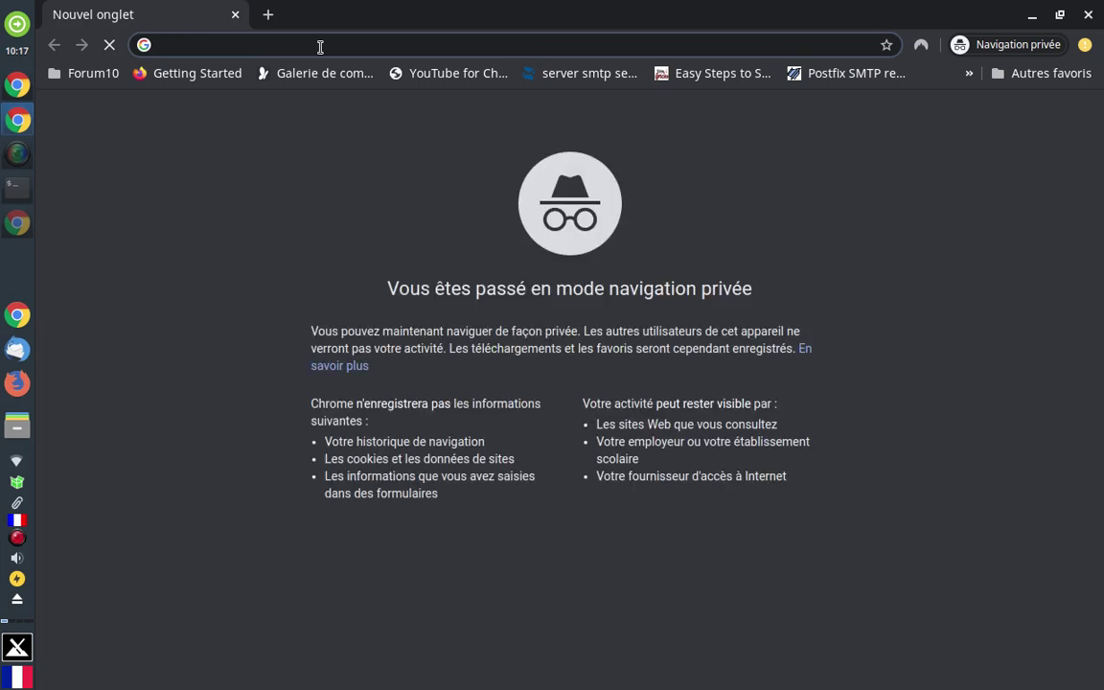
type("ara")
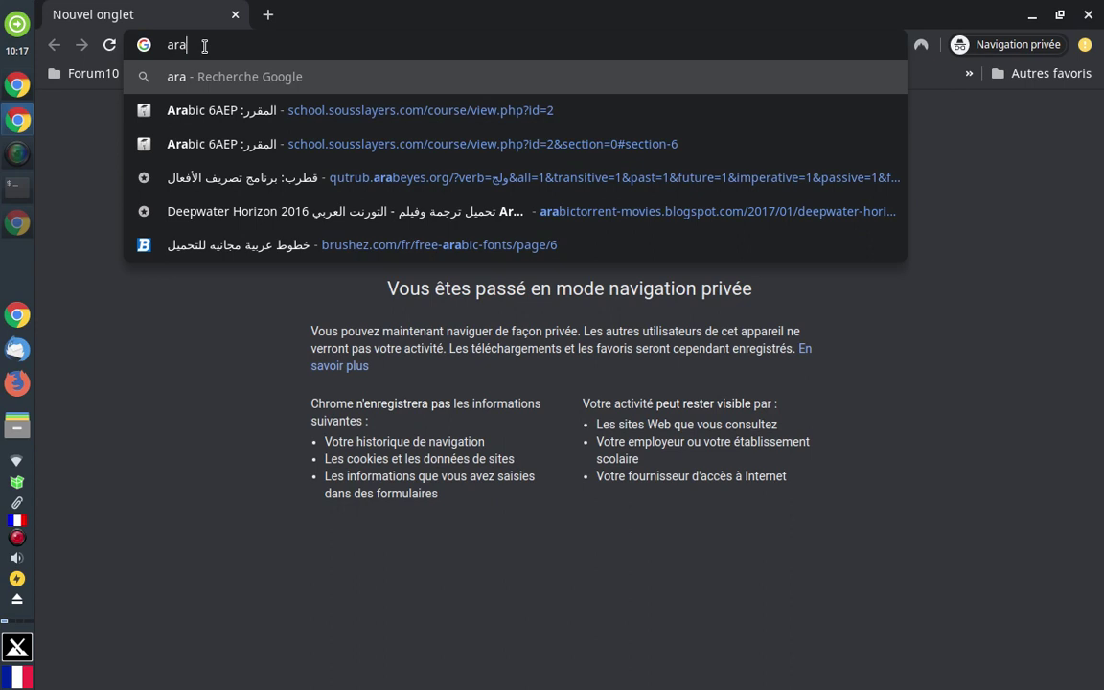
type("b")
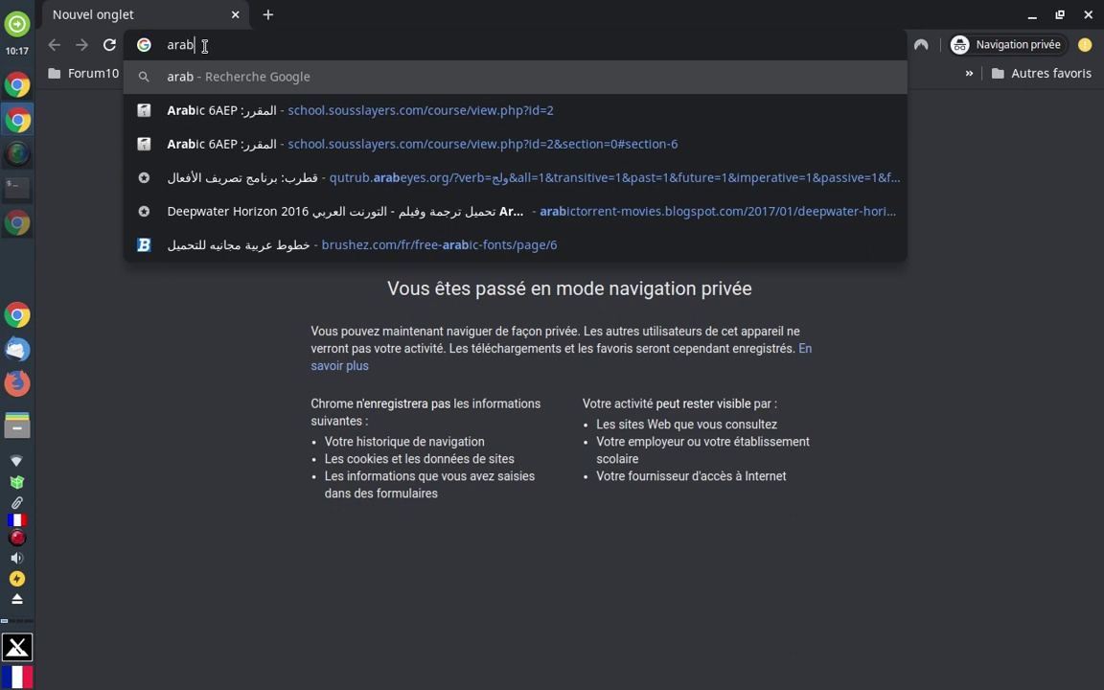
type("6")
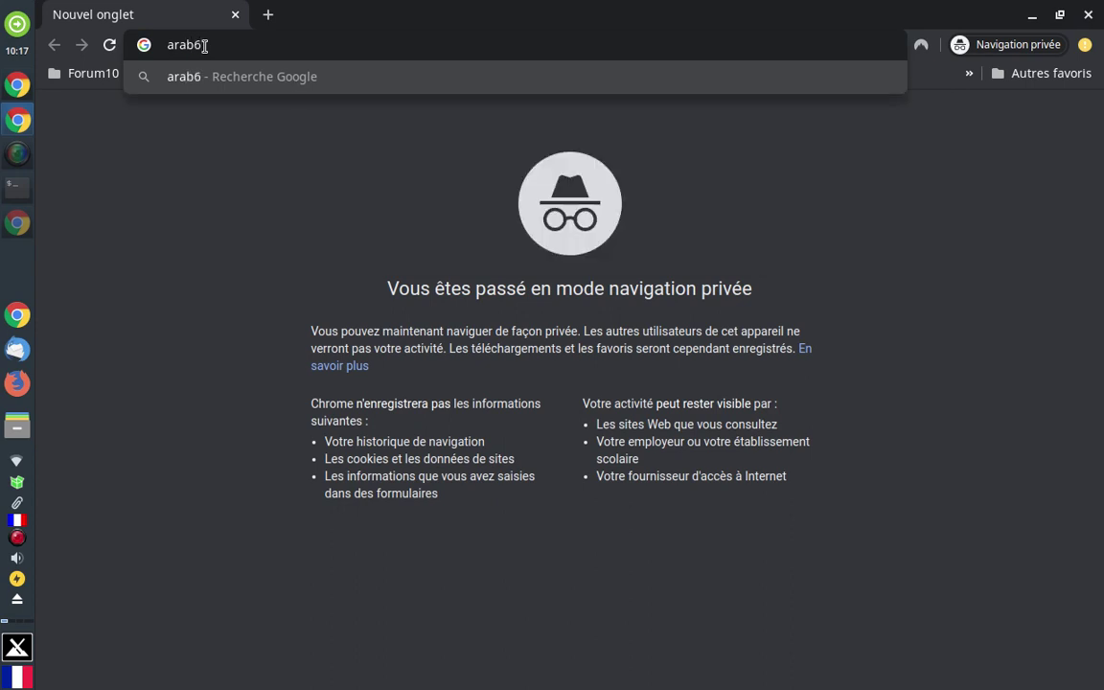
type(".a")
type("lls.")
type("asso.")
type("ma")
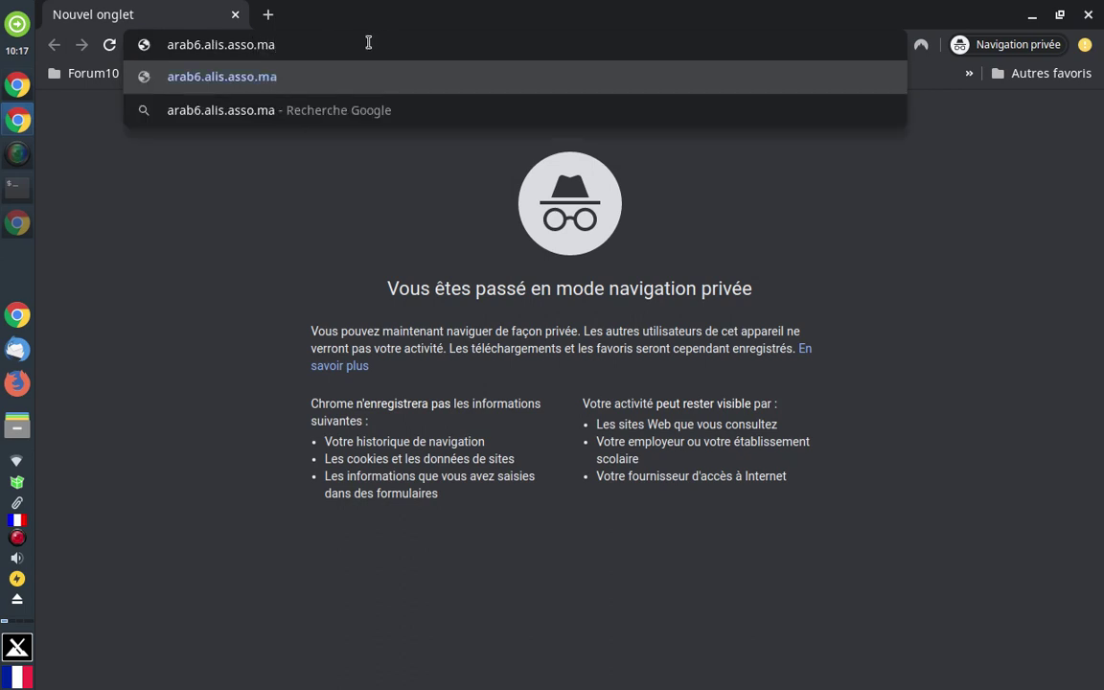
key("Return")
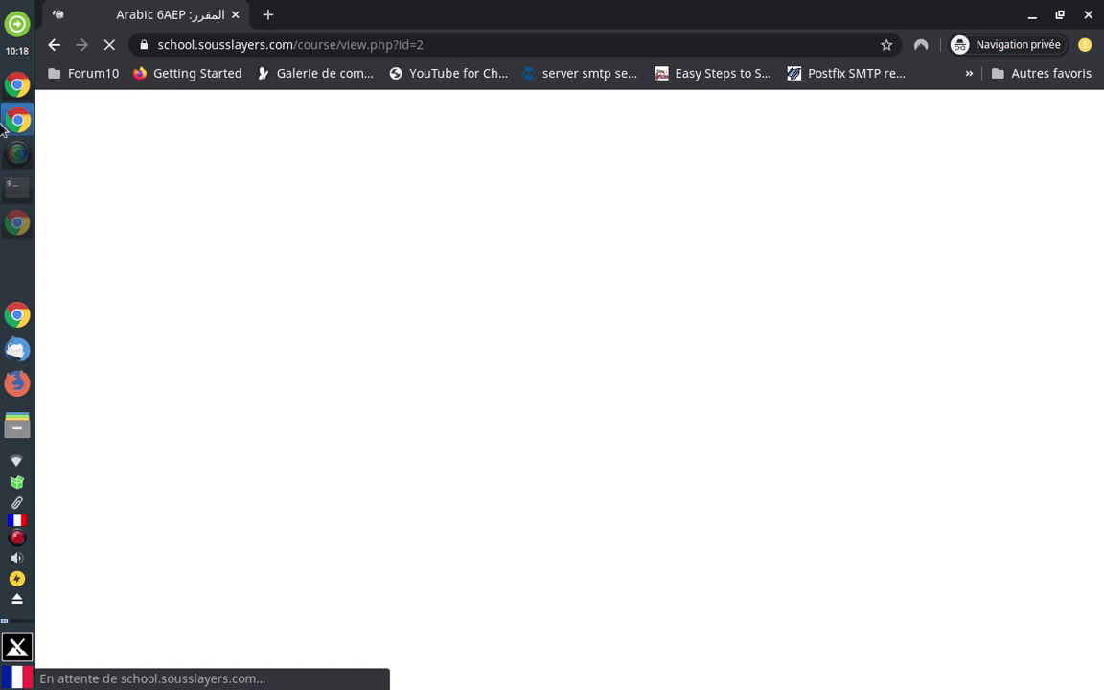
Step: Switch to Google Meet, admit the waiting participant to the call, and return to the private window with the Arabic 6AEP course
key("alt+Tab")
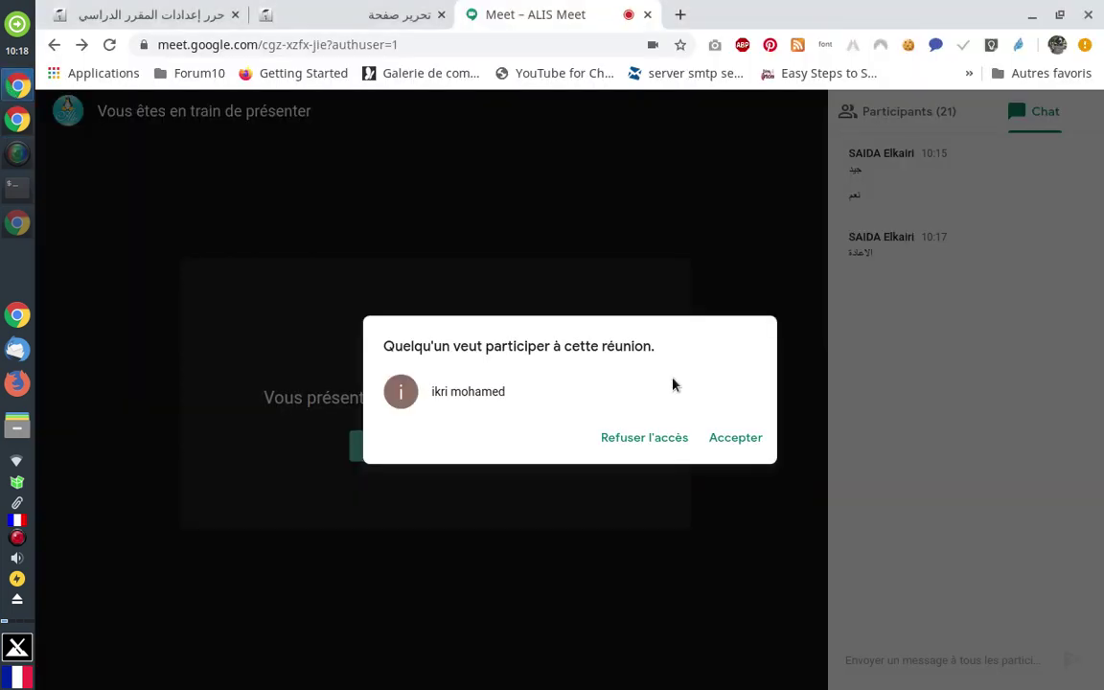
left_click(737, 439)
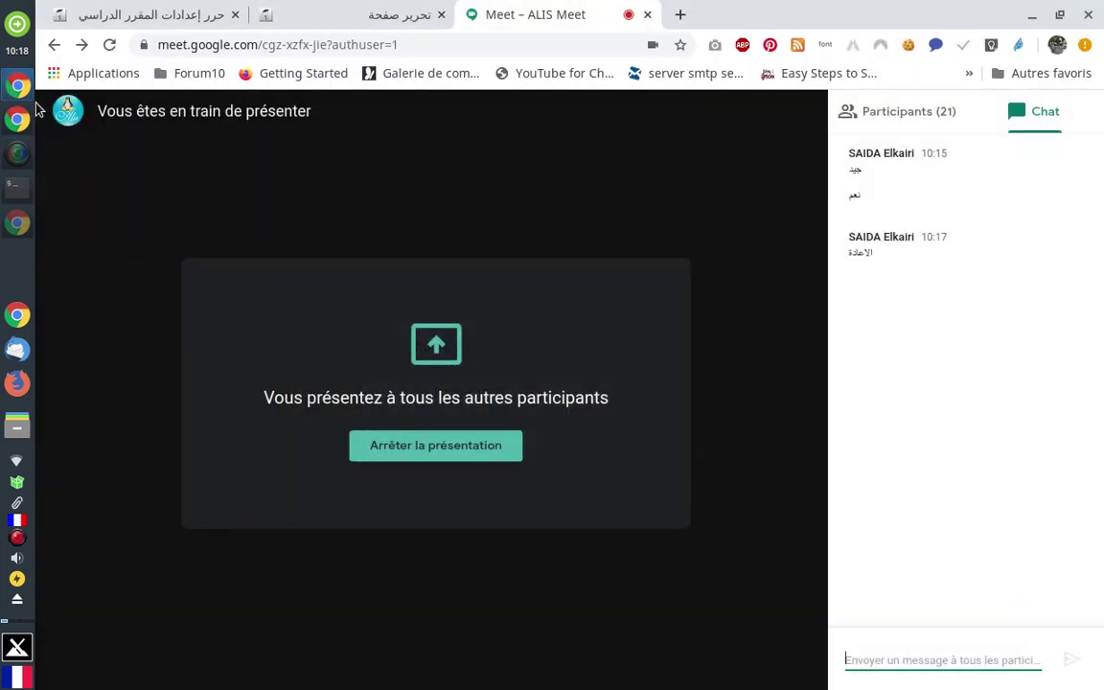
key("alt+Tab")
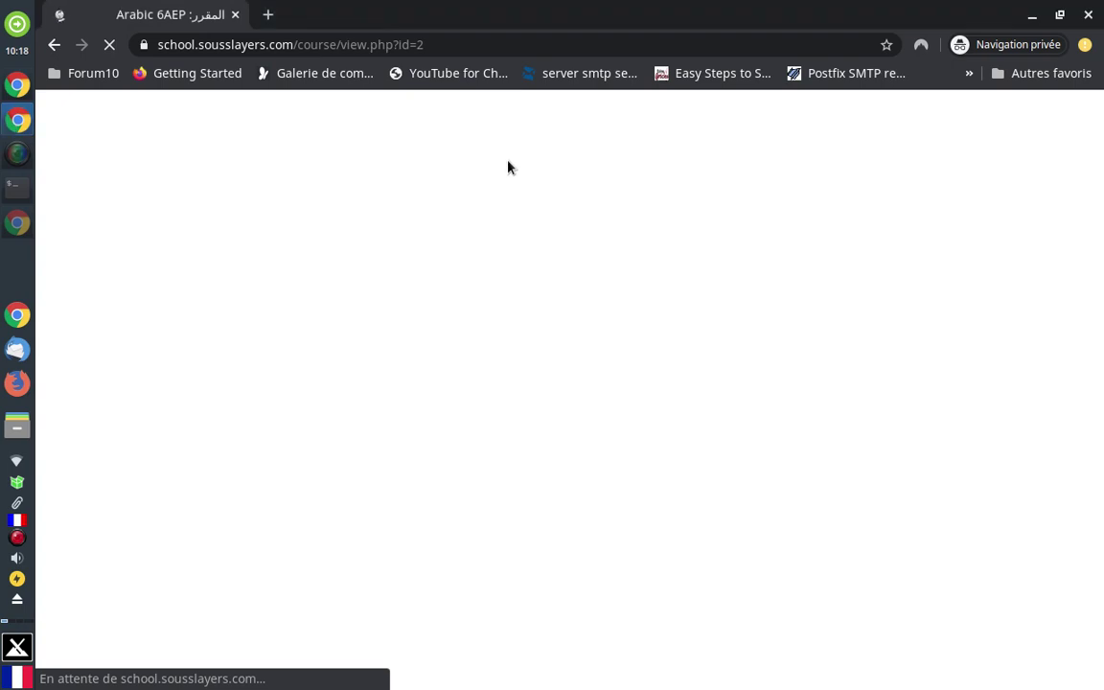